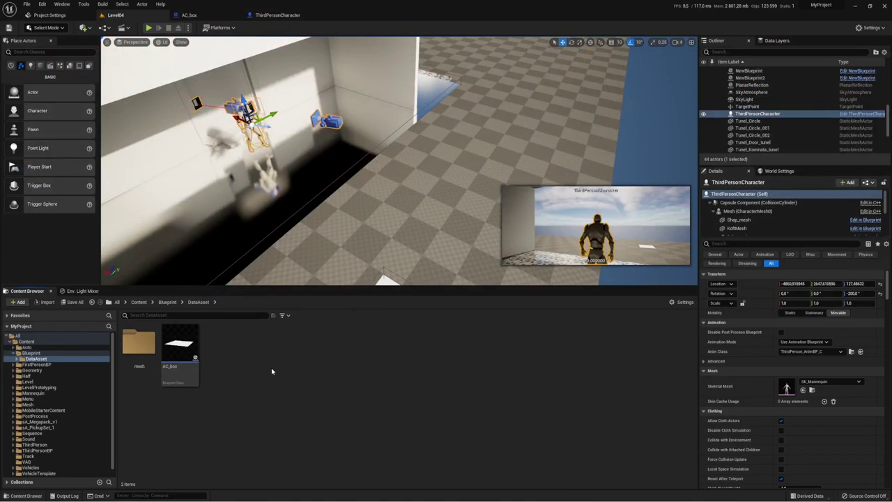
Create a PrimaryDataAsset-based Blueprint class named PDA_data and open it in the editor.
right_click(250, 363)
mouse_move(322, 247)
mouse_move(283, 240)
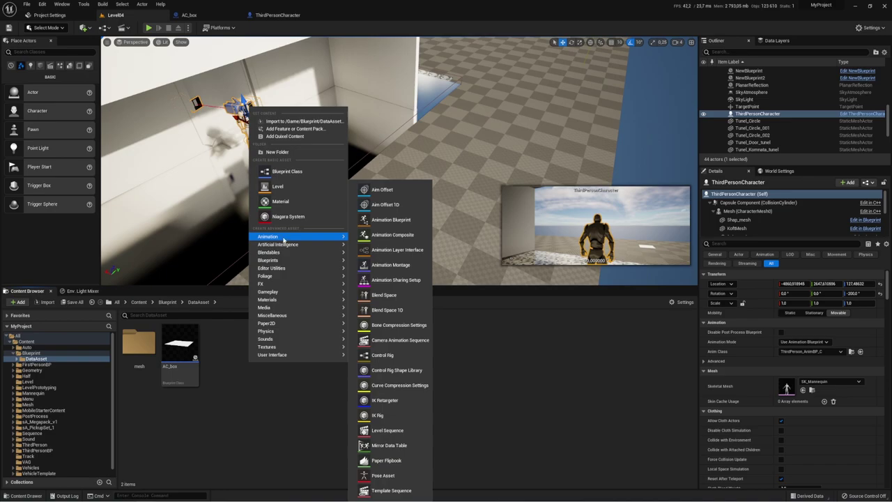
left_click(285, 172)
type("P")
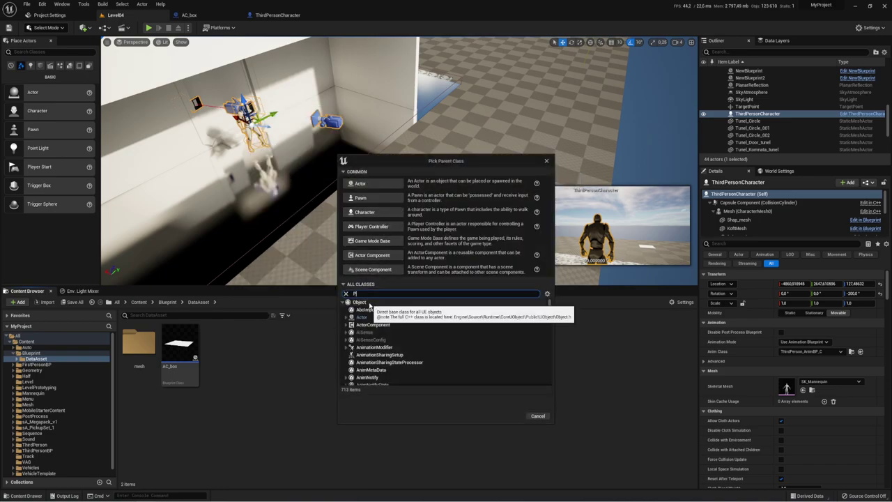
type("rima")
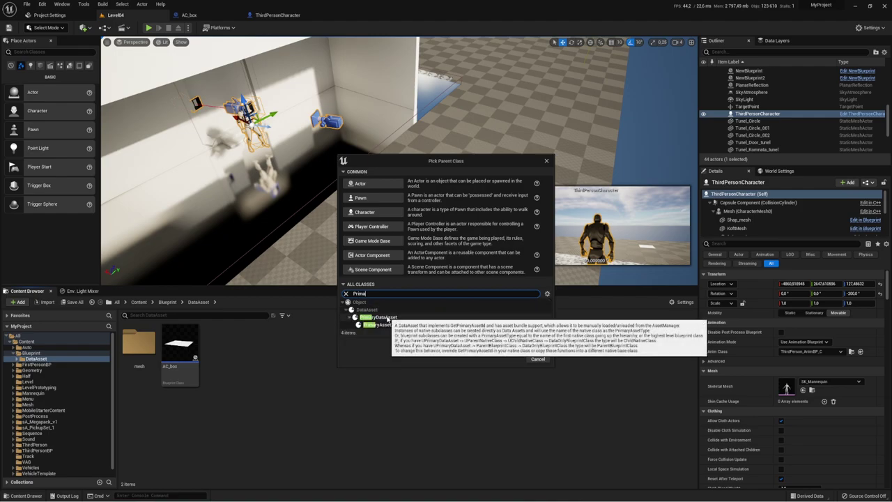
left_click(388, 319)
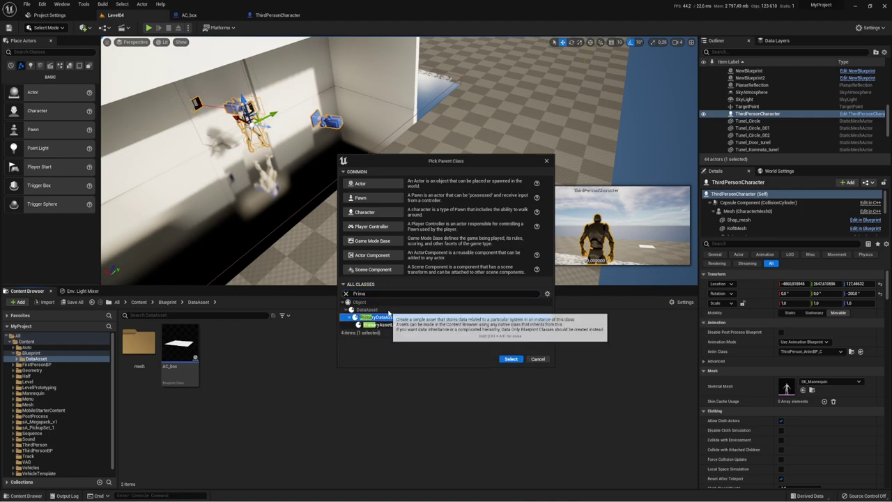
left_click(514, 359)
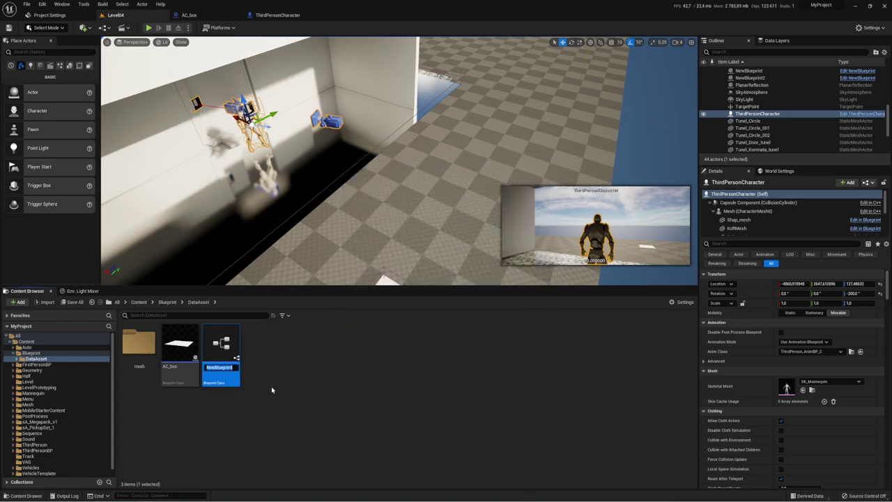
type("PDA_")
type("data")
key("Return")
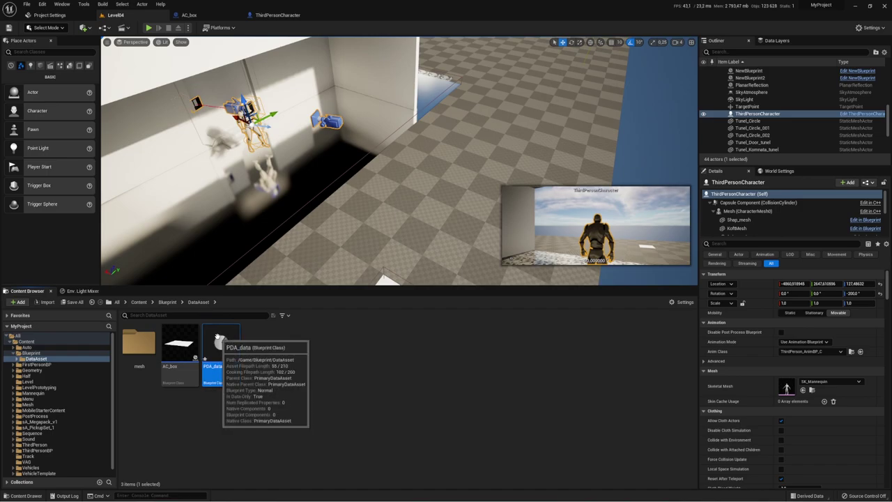
double_click(225, 354)
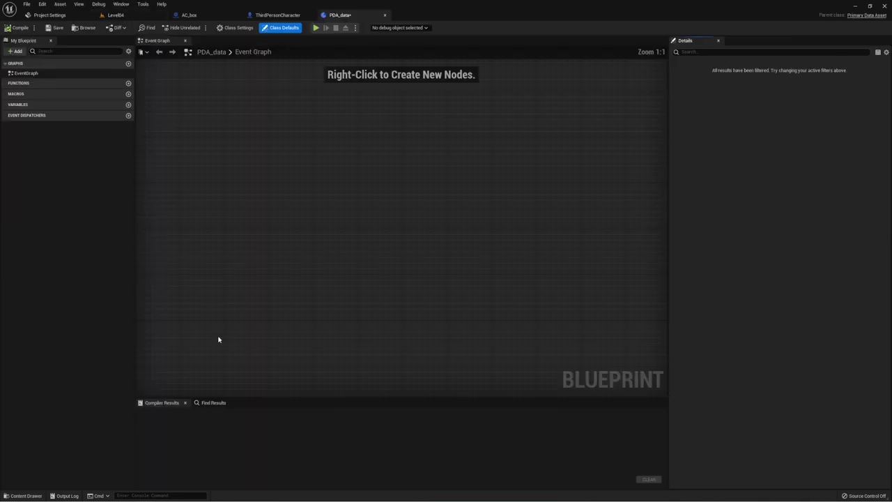
Add two new variables to PDA_data, making the second one a Float.
left_click(129, 105)
left_click(128, 104)
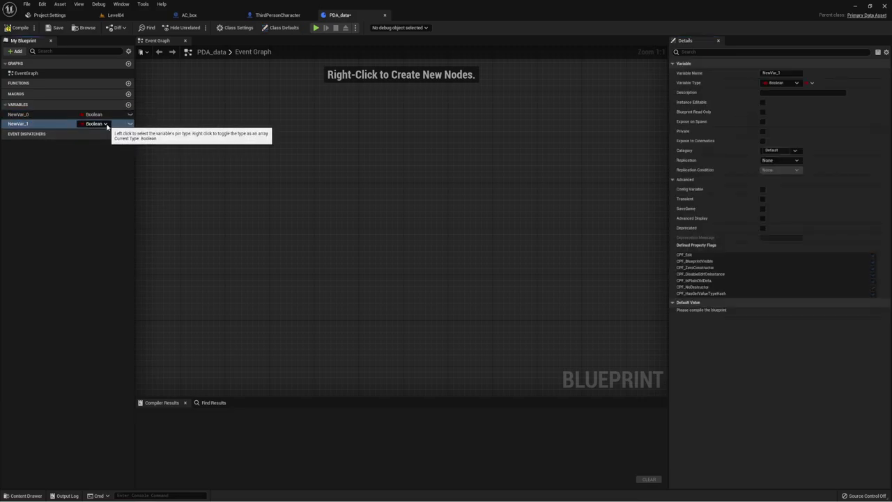
left_click(104, 124)
left_click(91, 173)
Rename the variables to Jump and MaxSpeed and compile PDA_data.
left_click(18, 113)
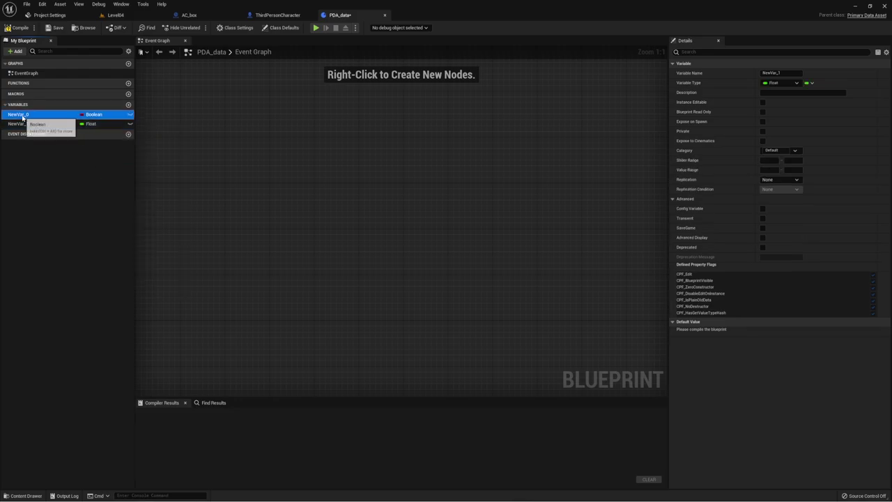
left_click(26, 114)
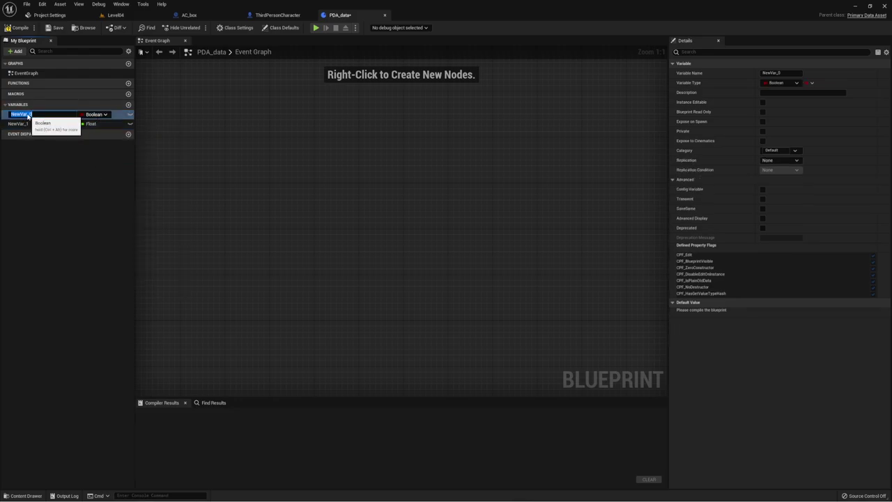
type("Jump")
key("Return")
left_click(28, 124)
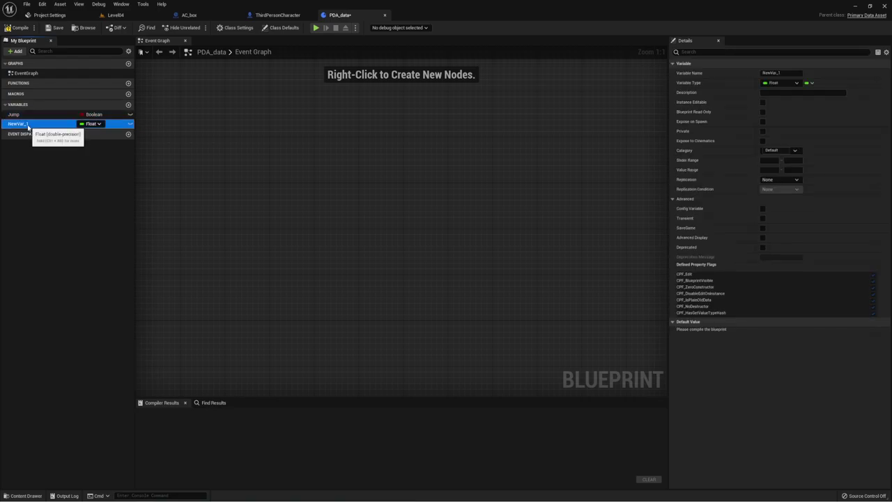
left_click(27, 125)
type("Max")
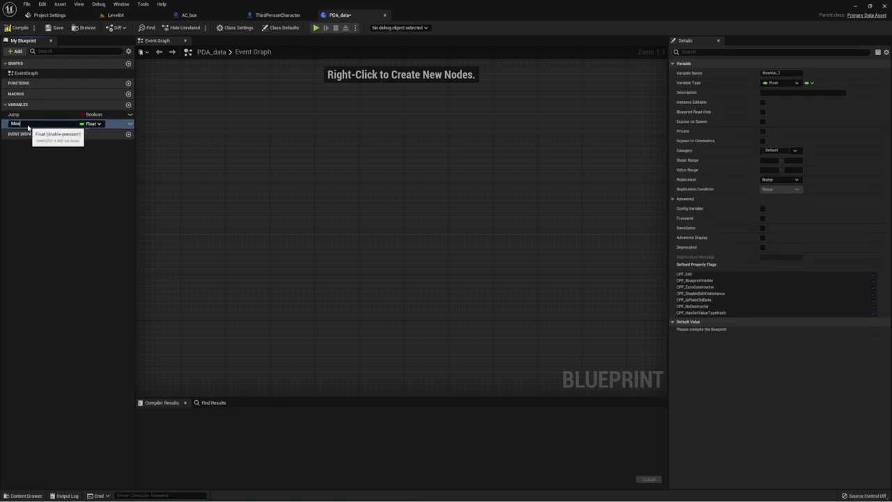
type("Speed")
key("Return")
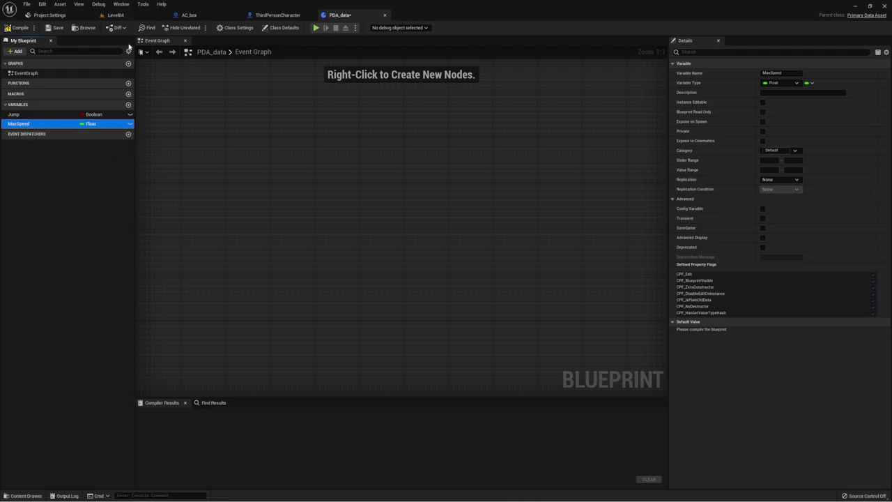
left_click(20, 27)
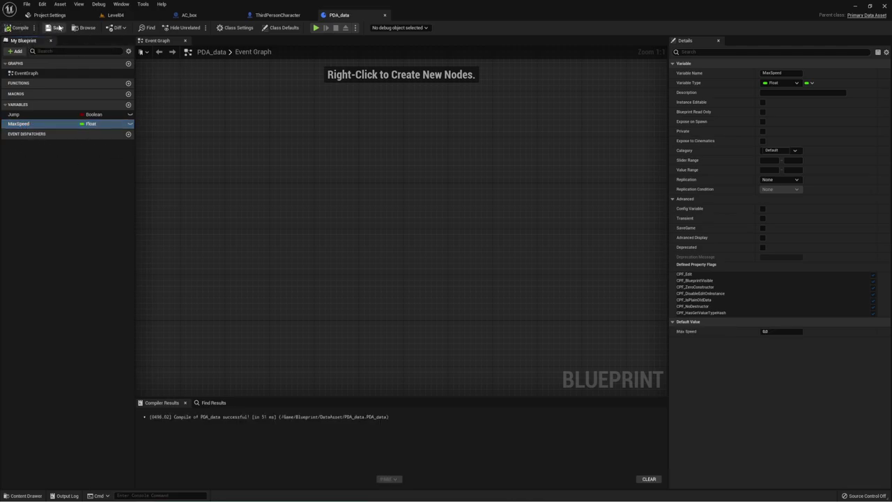
left_click(196, 15)
Back in Level04, create a new Data Asset using the PDA_data class.
left_click(115, 14)
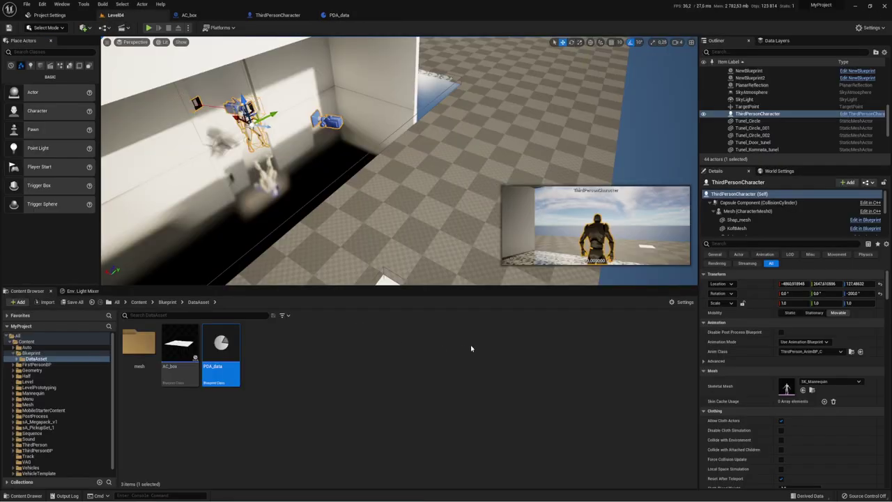
right_click_drag(335, 275, 334, 209)
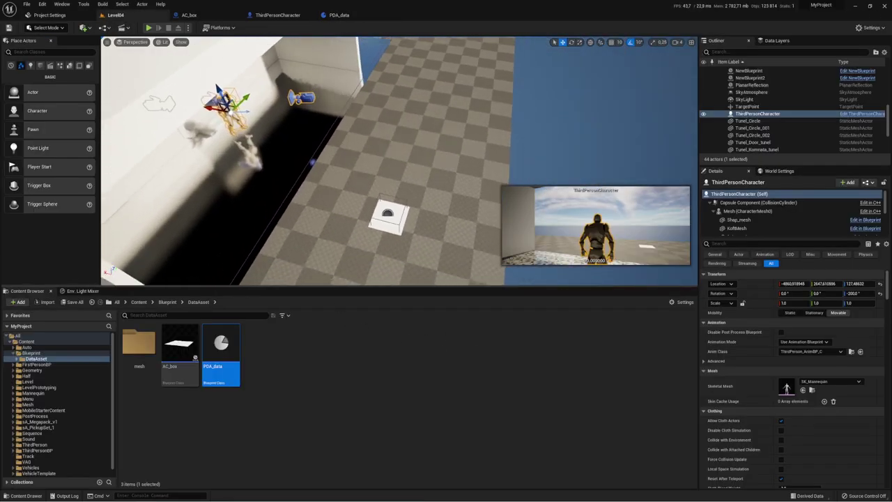
right_click_drag(337, 266, 327, 230)
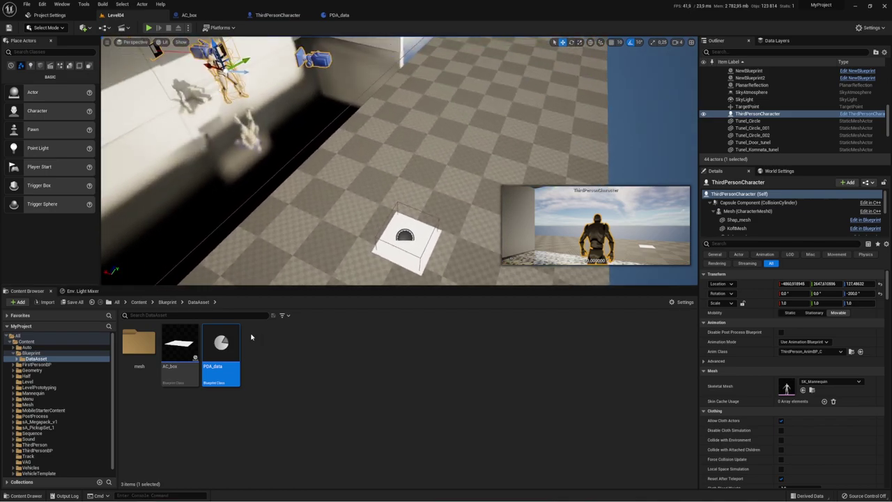
right_click(280, 369)
mouse_move(317, 320)
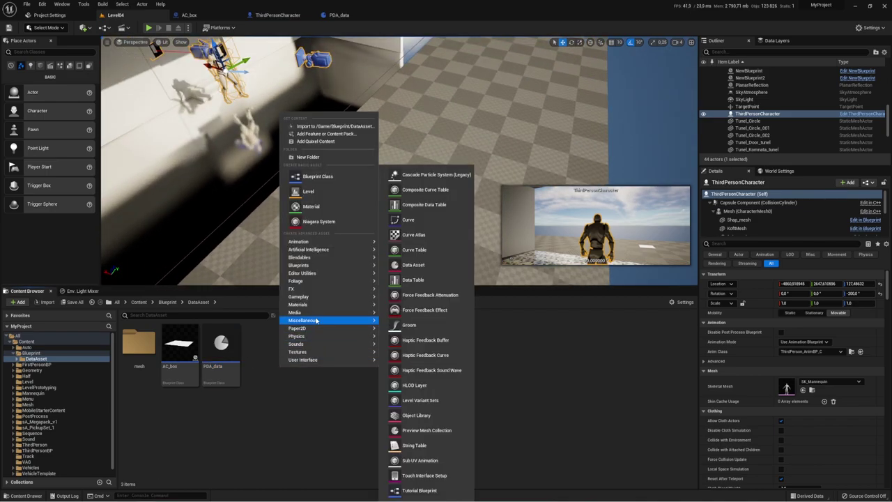
left_click(418, 266)
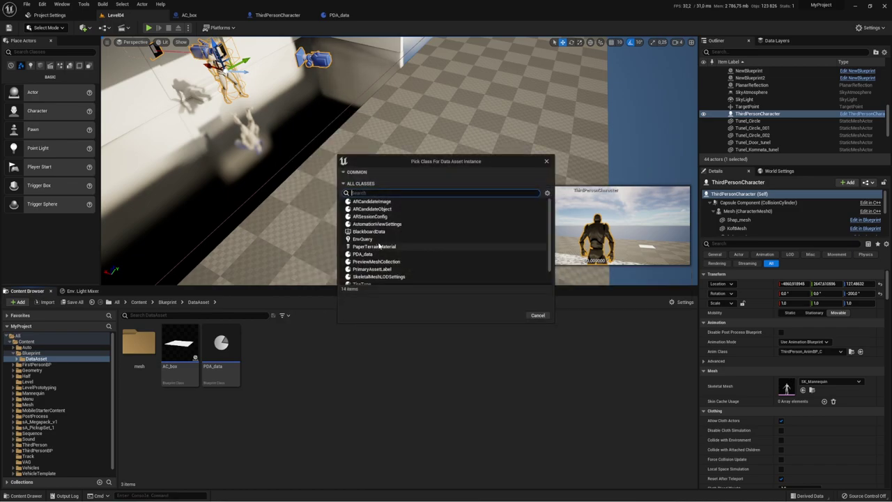
left_click(364, 255)
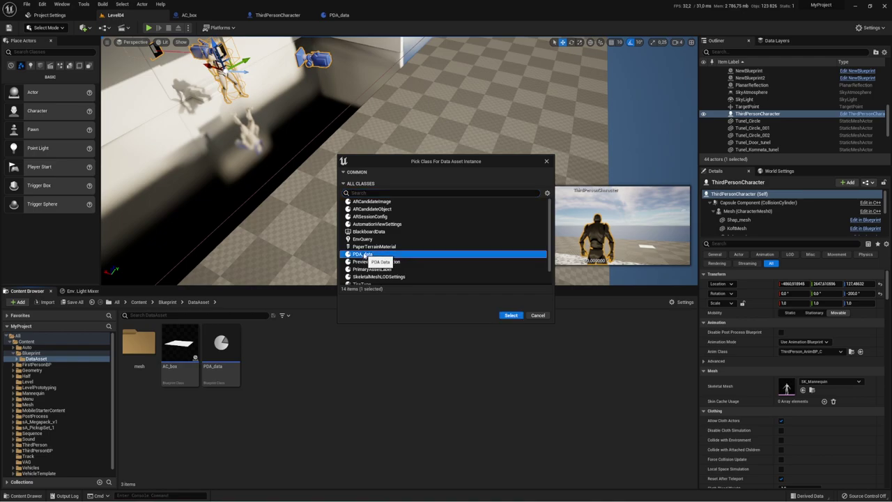
left_click(512, 316)
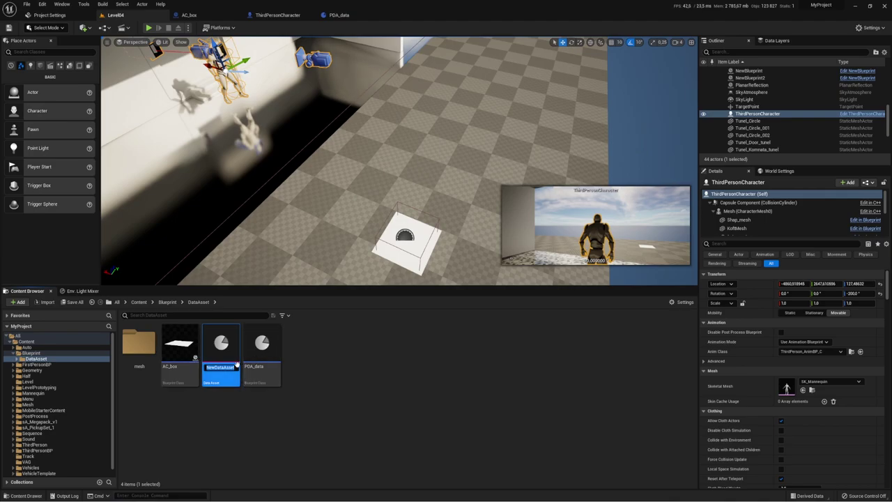
Name the data asset DA_data, correcting the misspelled DA_date.
type("DA_date")
key("Return")
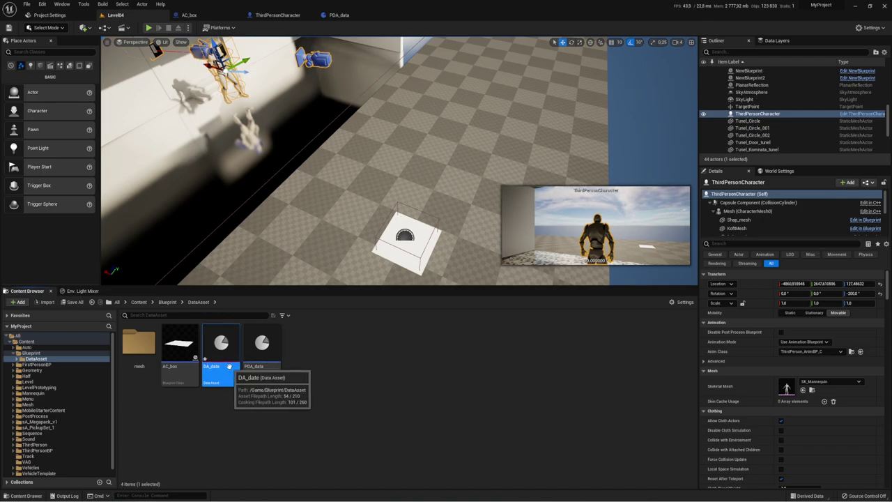
left_click(237, 364)
left_click(222, 368)
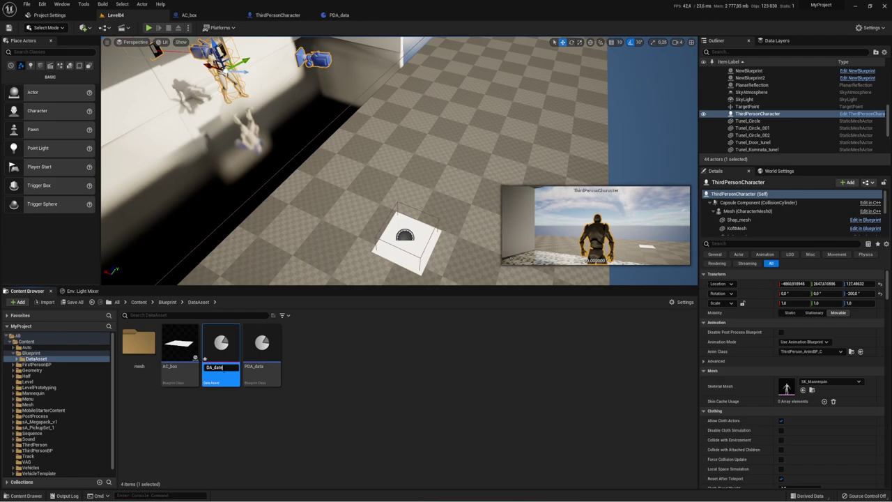
type("a")
key("Return")
Open DA_data, then set PDA_data's Jump default to true and recompile.
double_click(222, 368)
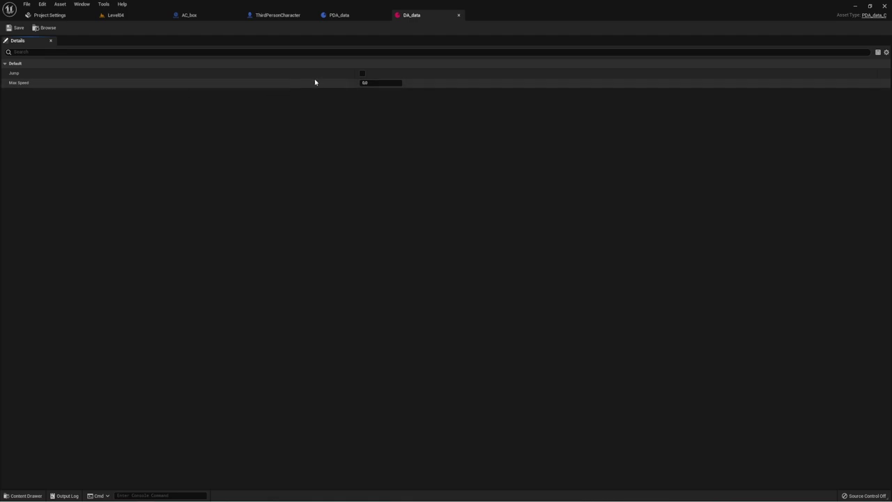
left_click(343, 20)
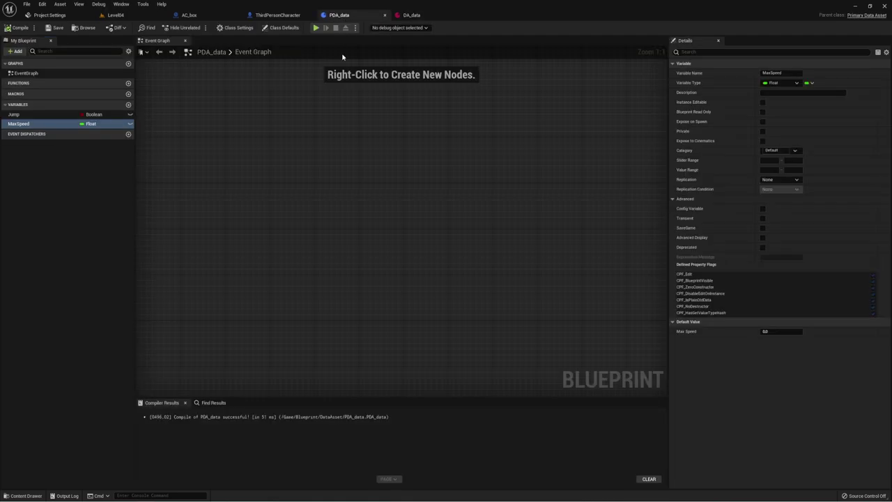
left_click(28, 124)
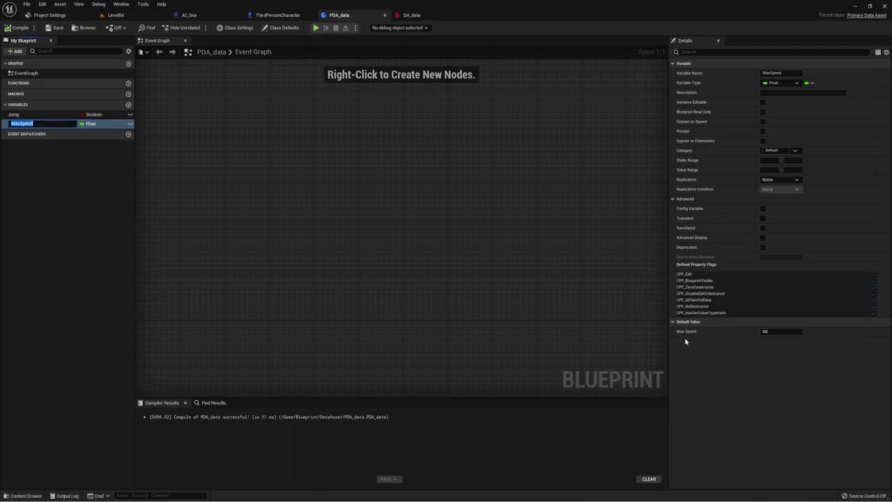
left_click(775, 332)
type("600")
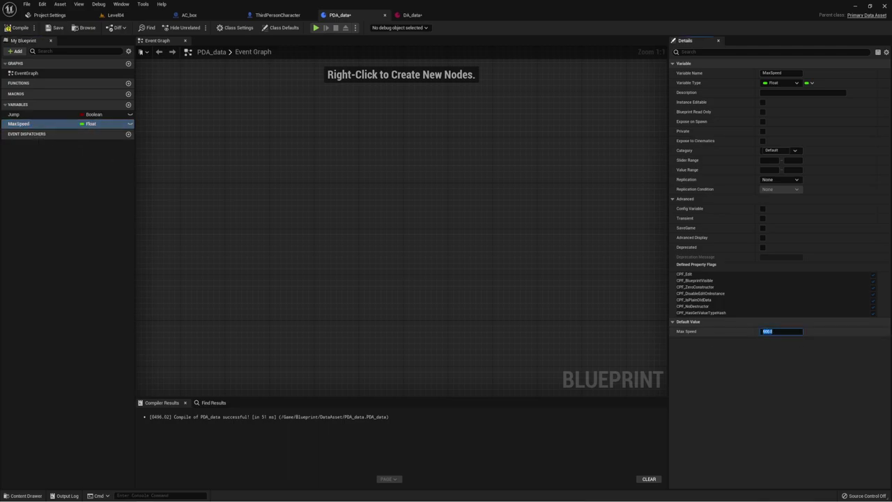
left_click(191, 227)
left_click(21, 115)
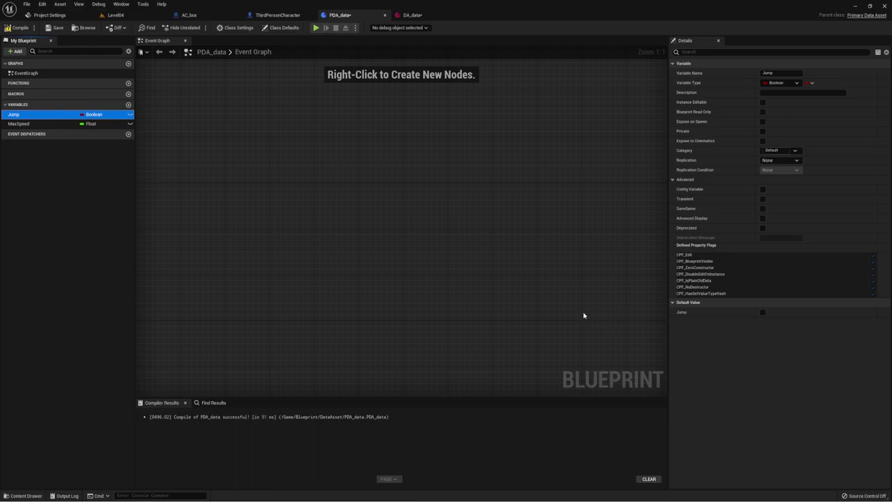
left_click(762, 312)
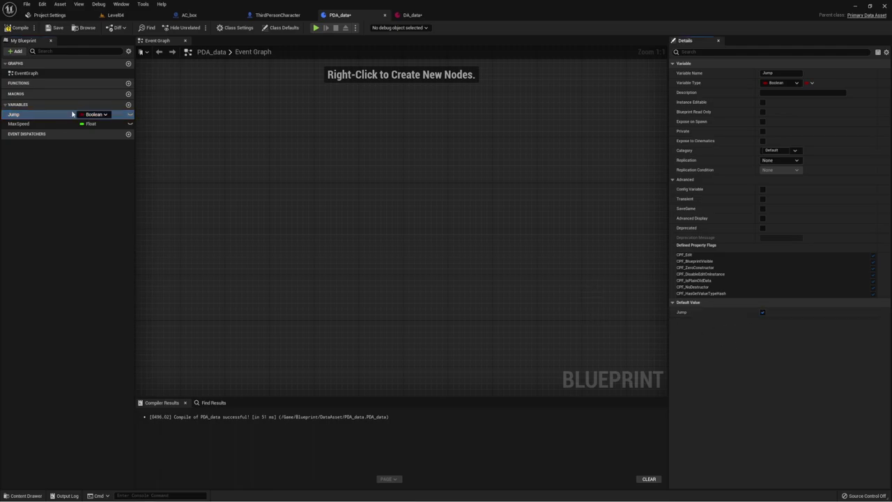
left_click(15, 28)
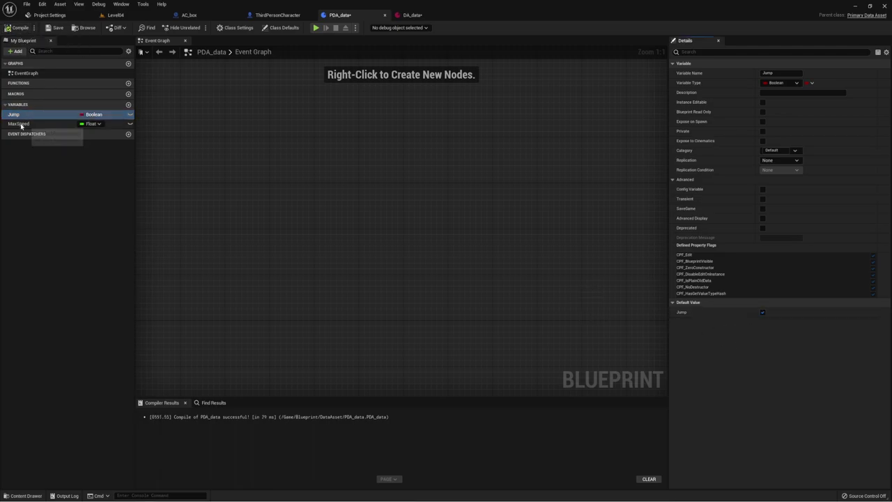
Save DA_data and PDA_data, then return to the Level04 editor.
left_click(412, 14)
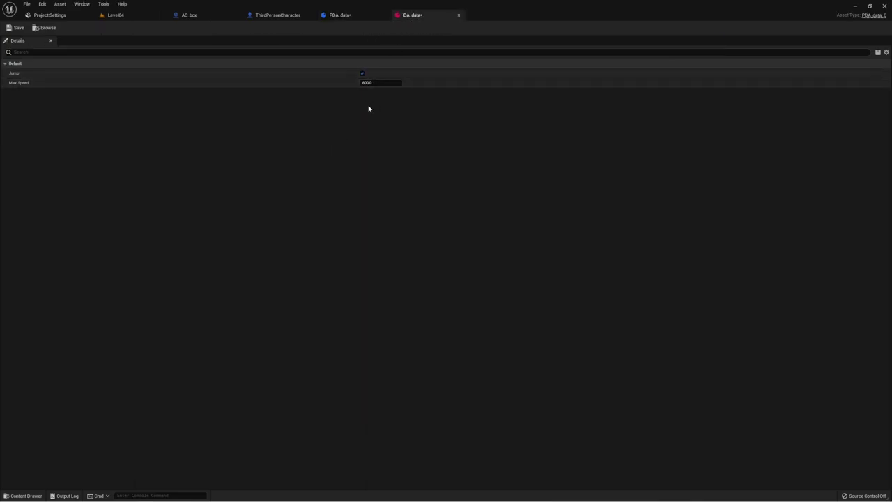
left_click(11, 28)
left_click(341, 14)
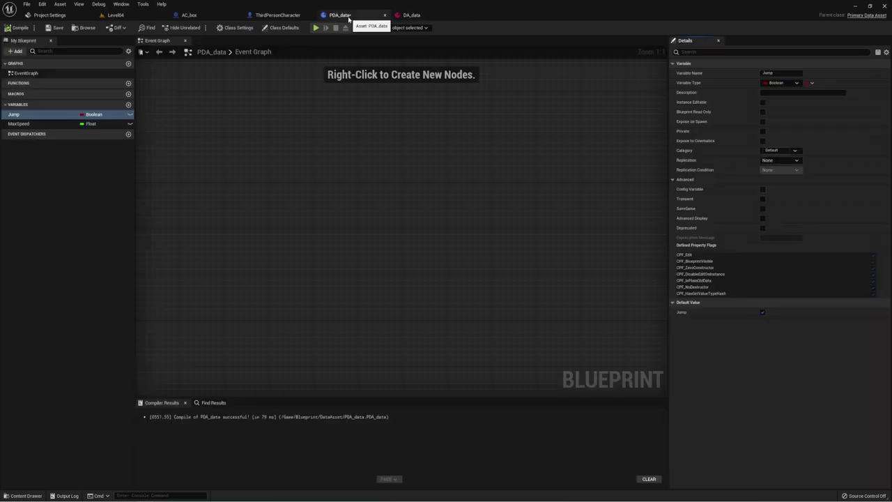
left_click(53, 28)
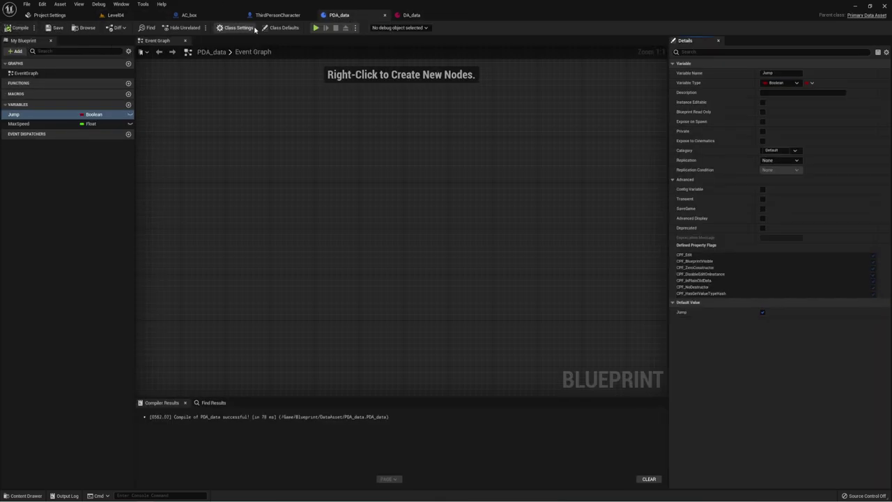
left_click(115, 15)
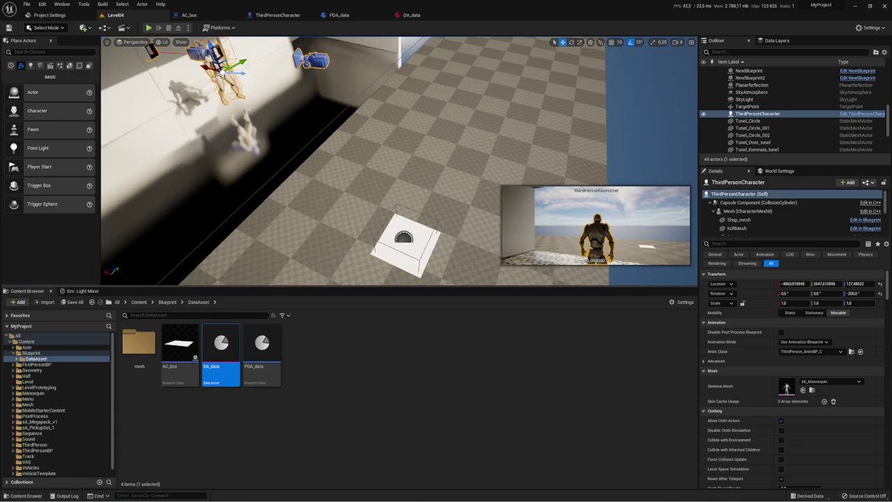
Open AC_box and add an OnComponentBeginOverlap event for its r component.
left_click(404, 238)
mouse_move(412, 234)
left_mouse_down()
mouse_move(443, 178)
mouse_move(467, 190)
left_mouse_up()
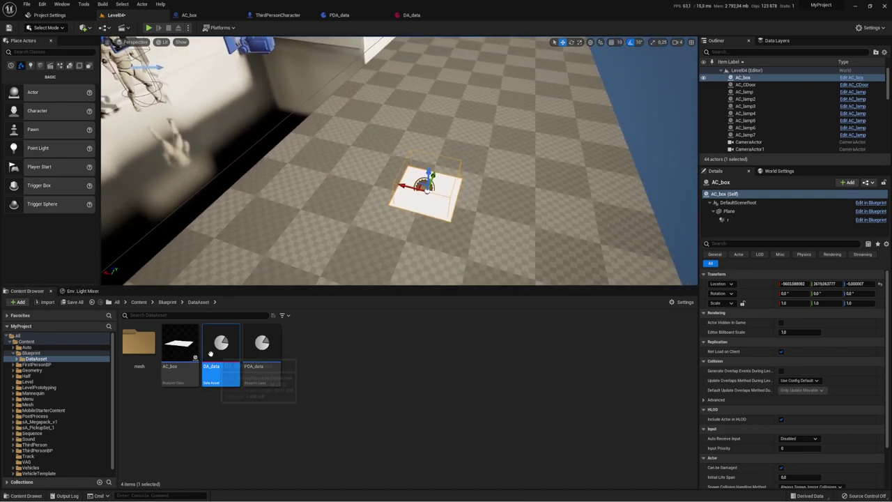
double_click(182, 348)
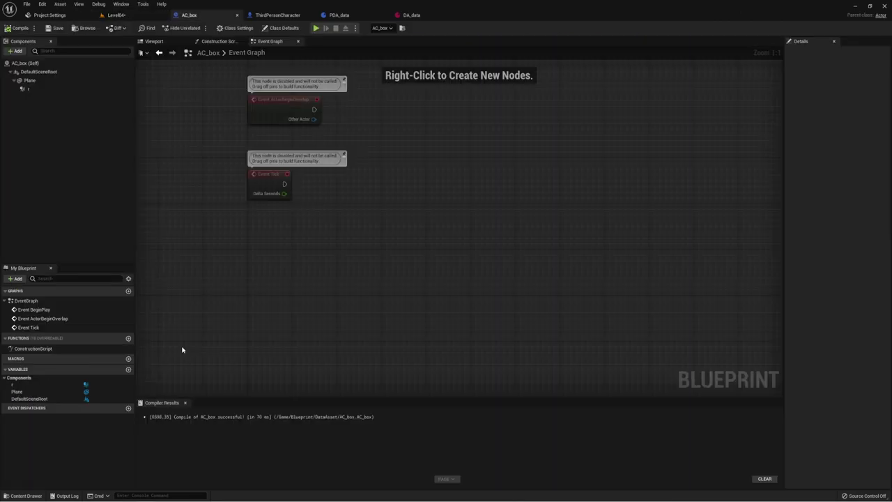
right_click(26, 89)
mouse_move(69, 105)
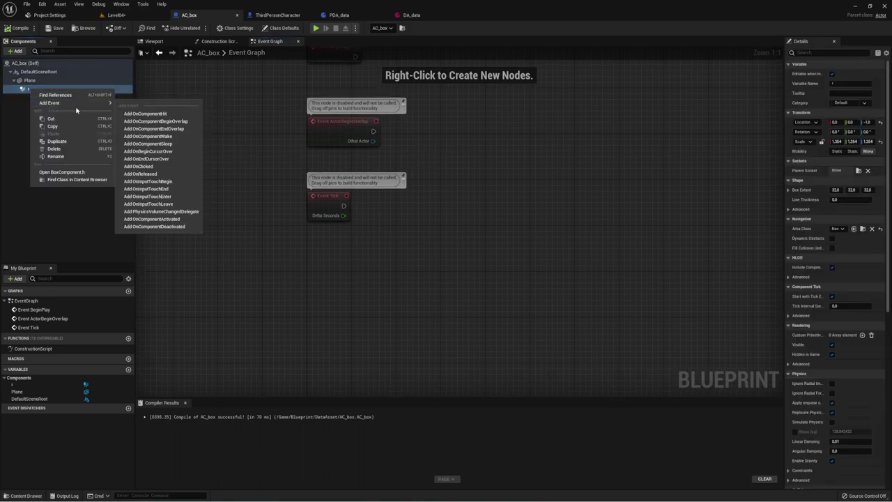
left_click(171, 121)
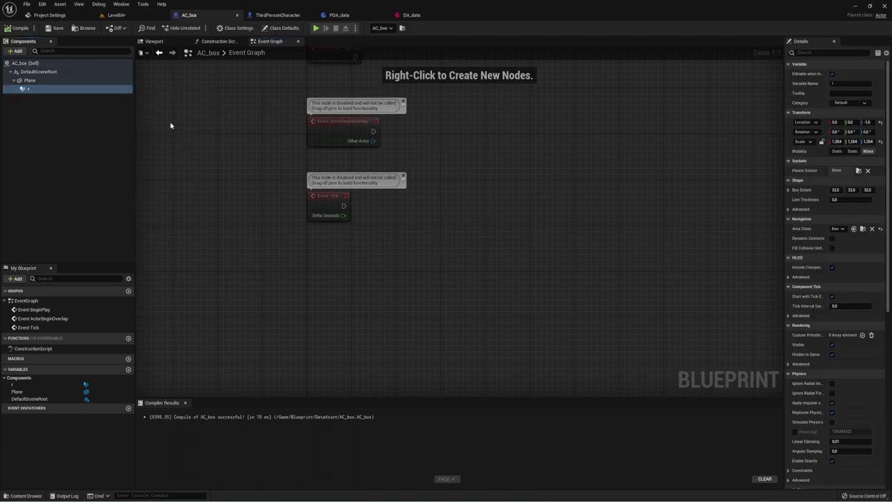
Compare Other Actor with Get Player Character using an Equal node.
right_click_drag(670, 240, 495, 230)
left_click_drag(316, 217, 363, 219)
type("=")
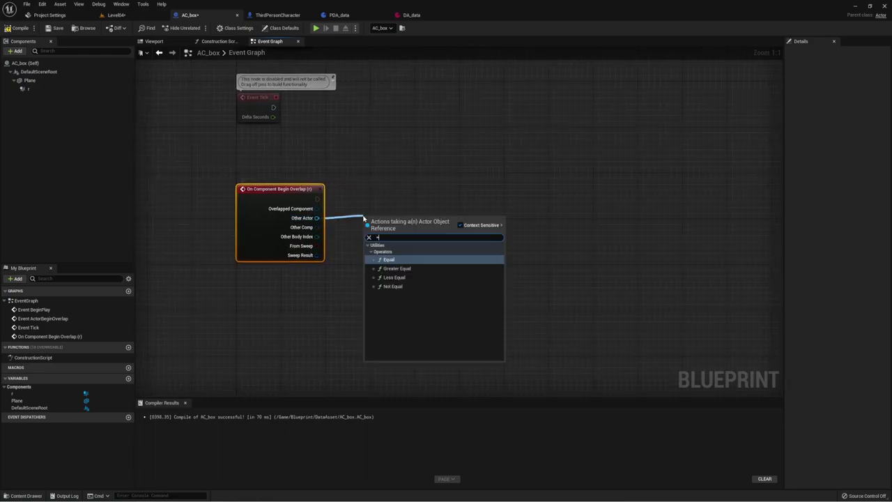
type("=")
left_click(387, 259)
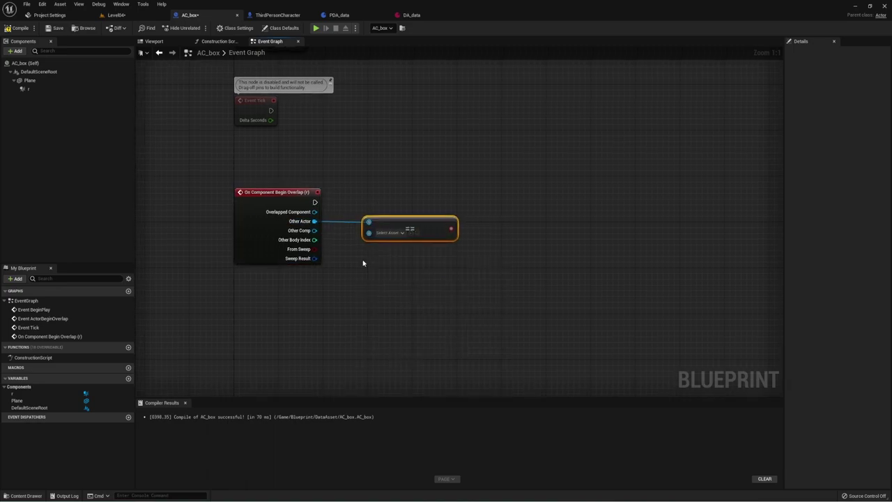
right_click(364, 263)
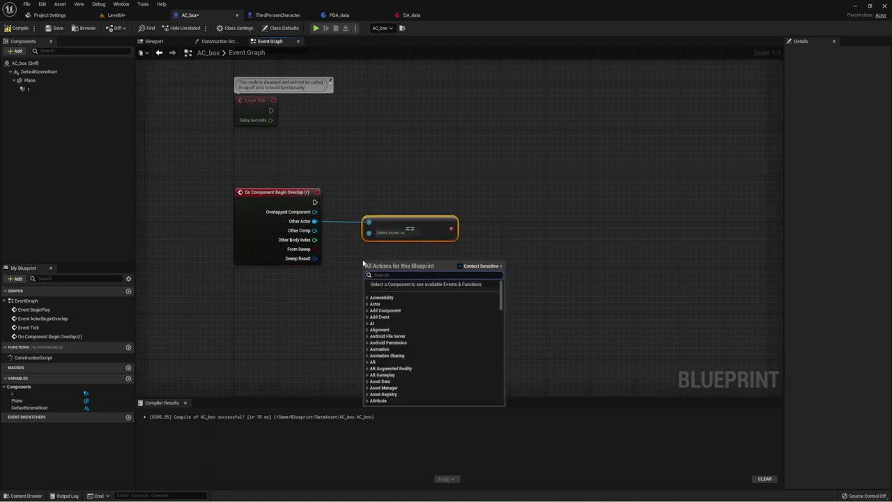
type("get play")
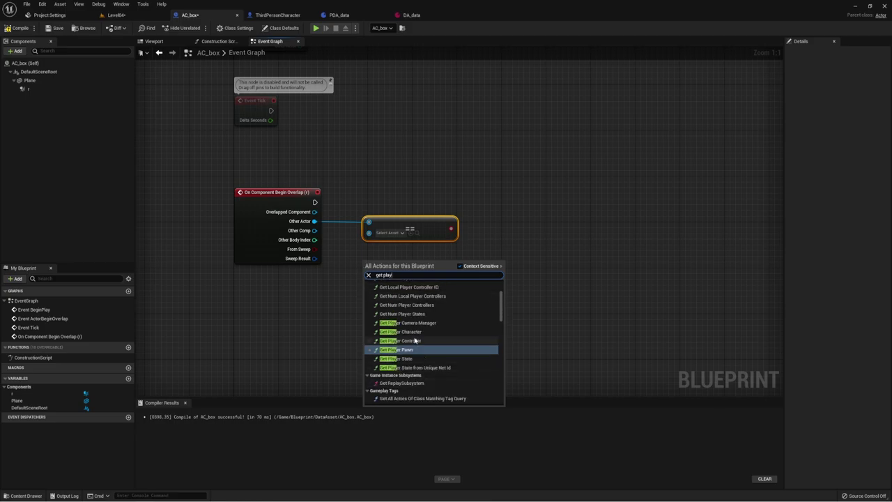
left_click(416, 340)
left_click_drag(441, 276, 369, 231)
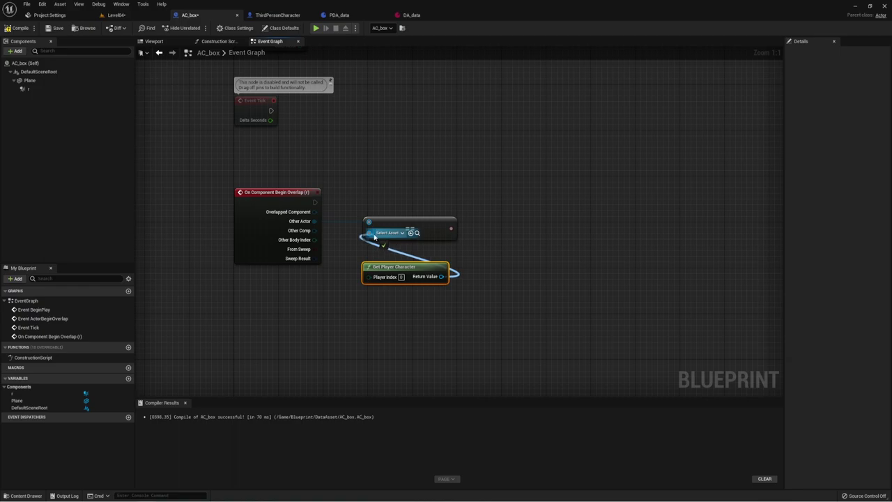
Add a Branch fired by the overlap event, using the comparison result as its condition.
left_click(437, 190)
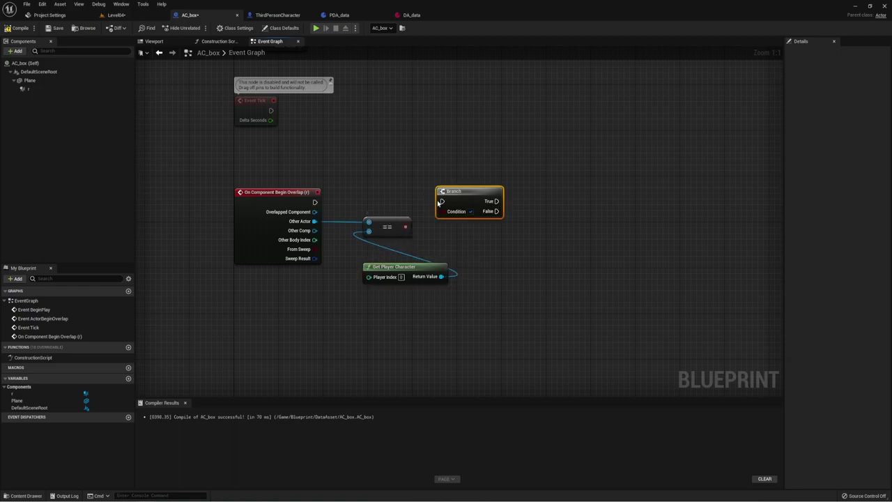
left_click_drag(442, 201, 315, 202)
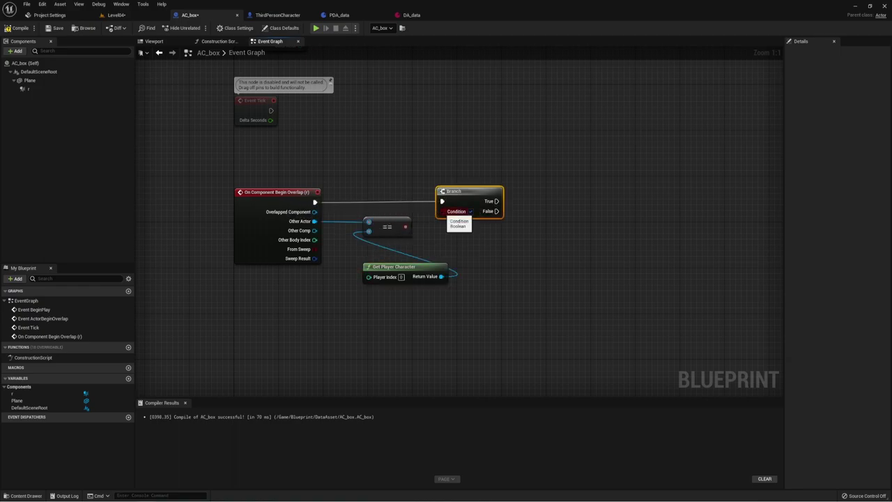
left_click_drag(471, 211, 405, 227)
left_click_drag(461, 202, 460, 203)
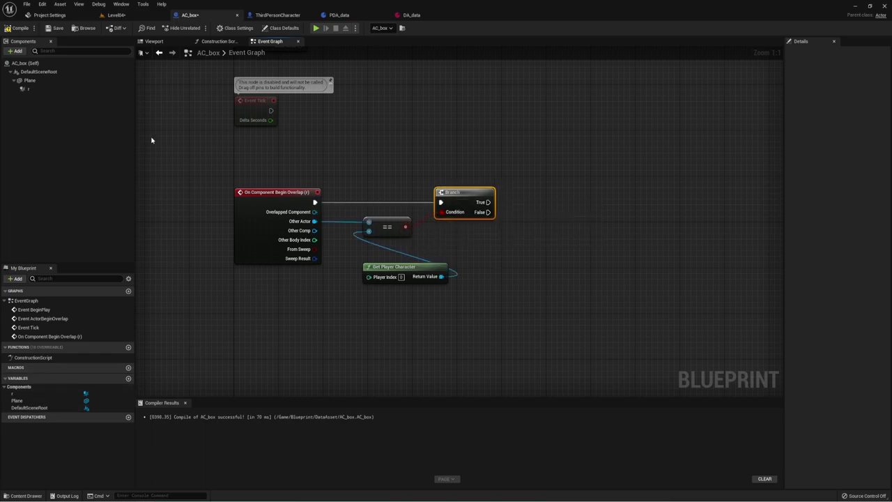
left_click(279, 14)
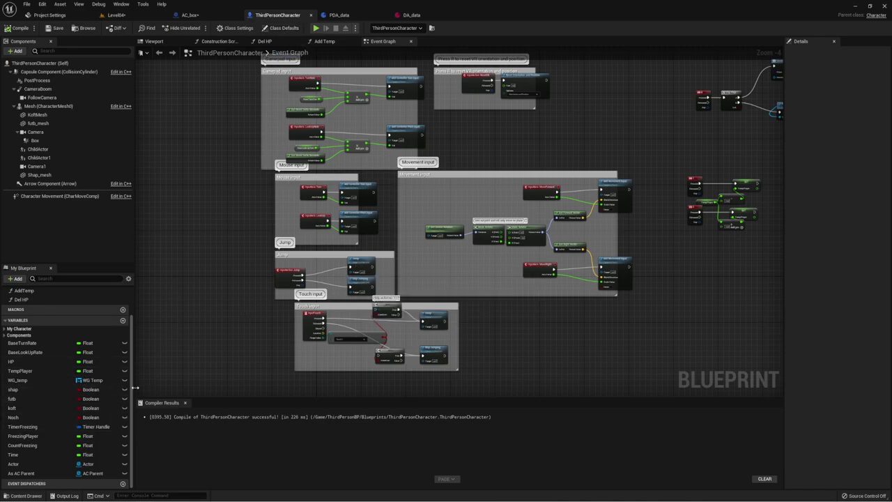
Add a DATA variable of type PDA Data object reference with default value DA_data.
left_click(123, 320)
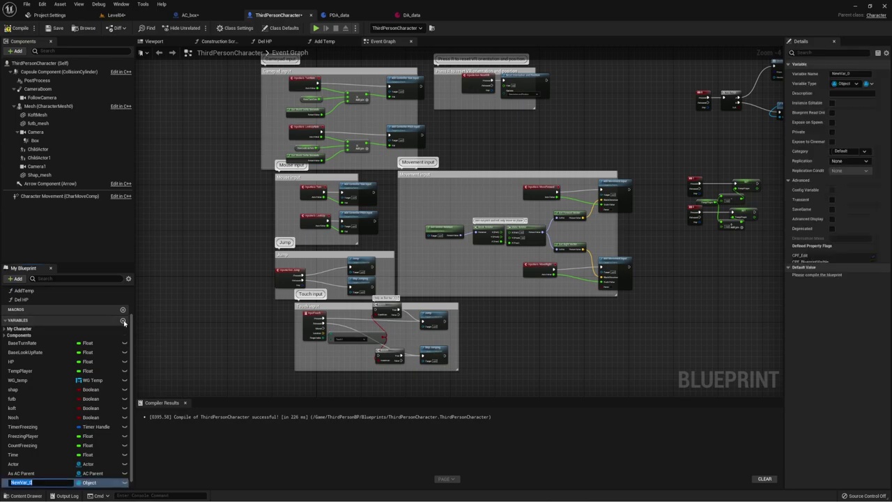
type("DATA")
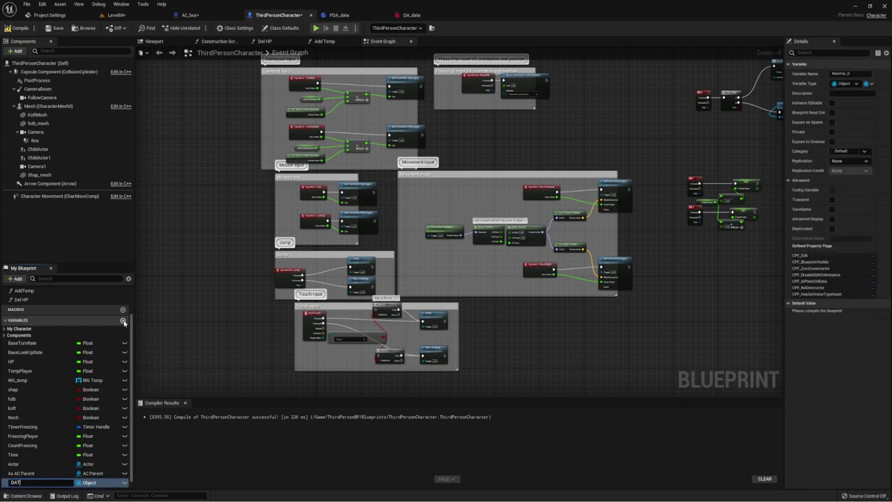
key("Return")
left_click(89, 482)
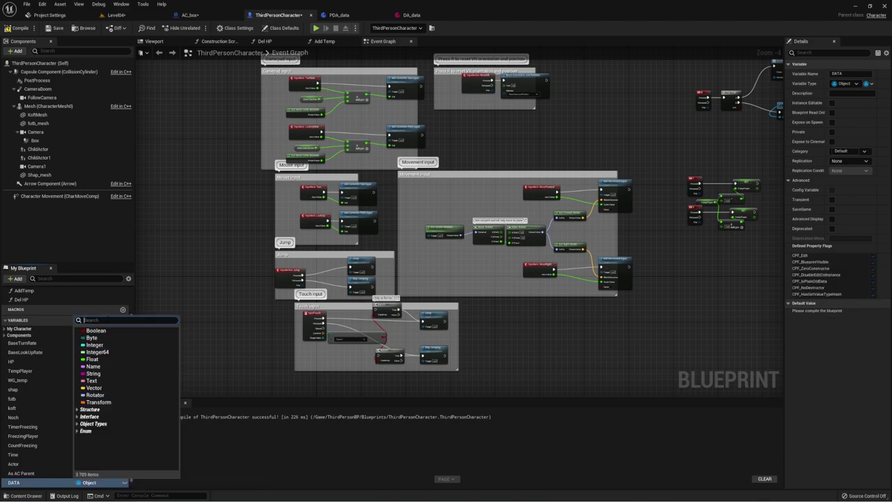
type("PDA")
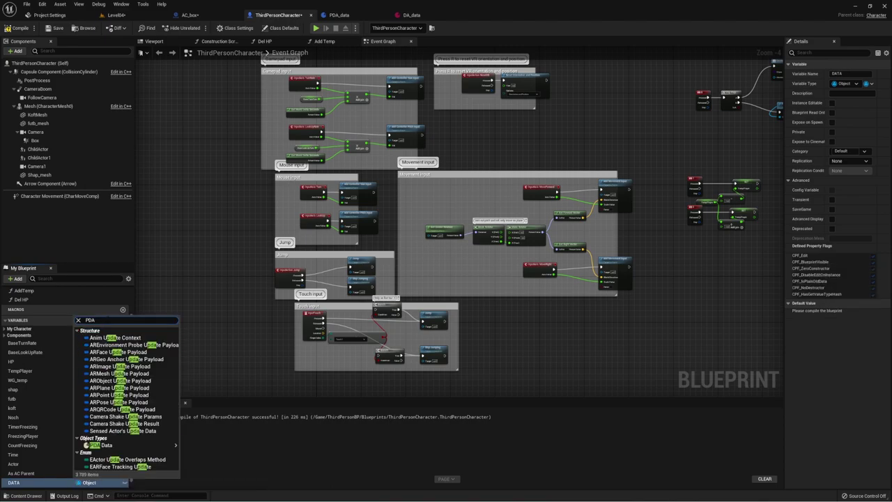
mouse_move(129, 445)
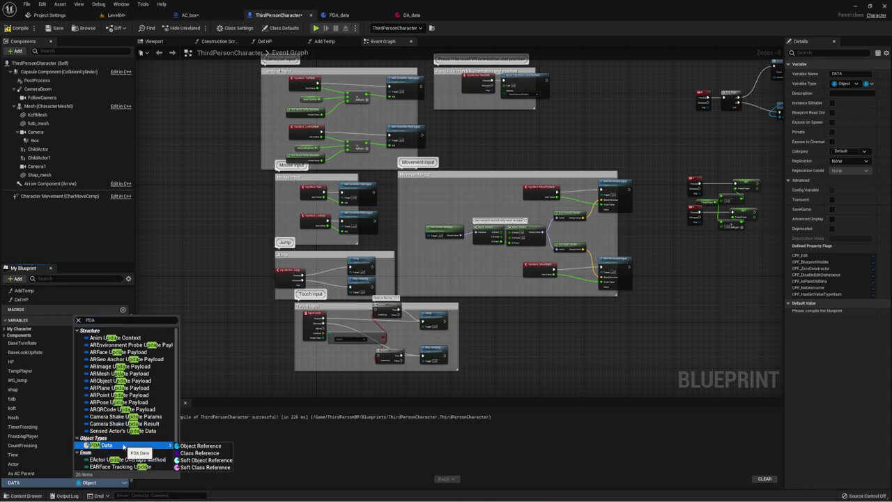
left_click(186, 450)
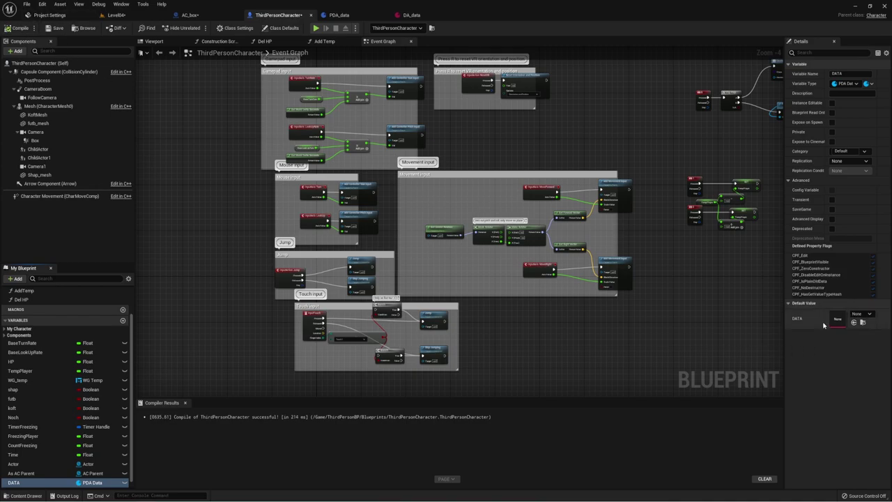
left_click(871, 315)
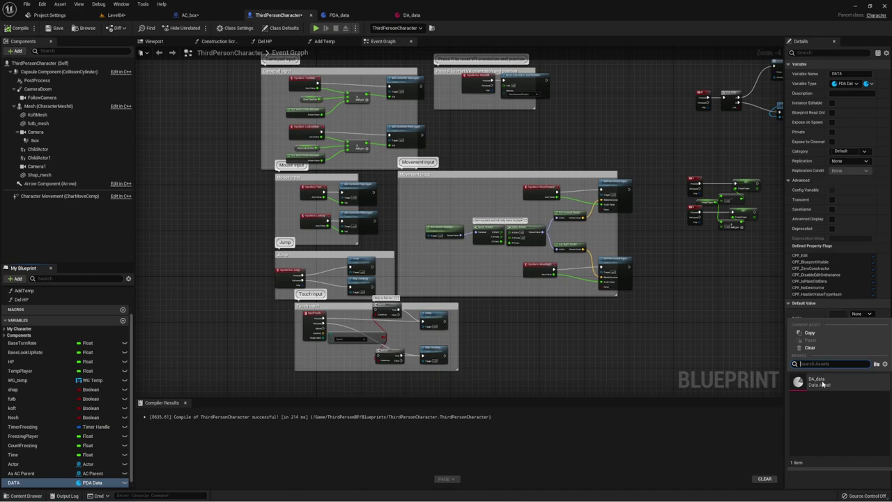
left_click(817, 381)
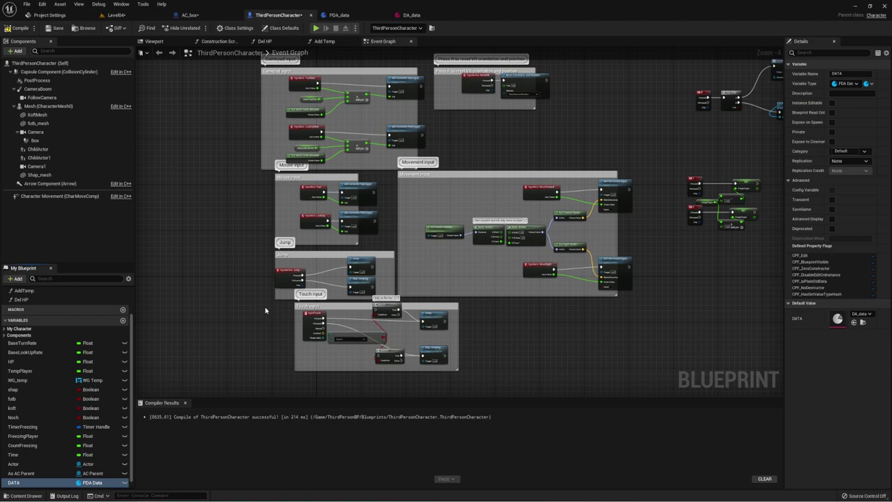
scroll(265, 311, "up", 2)
scroll(335, 265, "up", 1)
Place a DATA getter in the Jump section and add a Get Jump node from it.
scroll(377, 237, "up", 1)
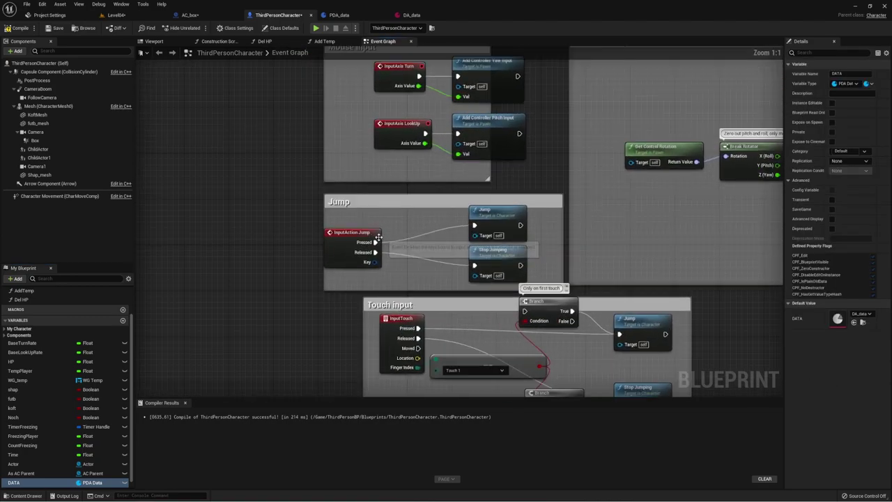
mouse_move(377, 238)
right_mouse_down()
mouse_move(376, 204)
mouse_move(353, 199)
right_mouse_up()
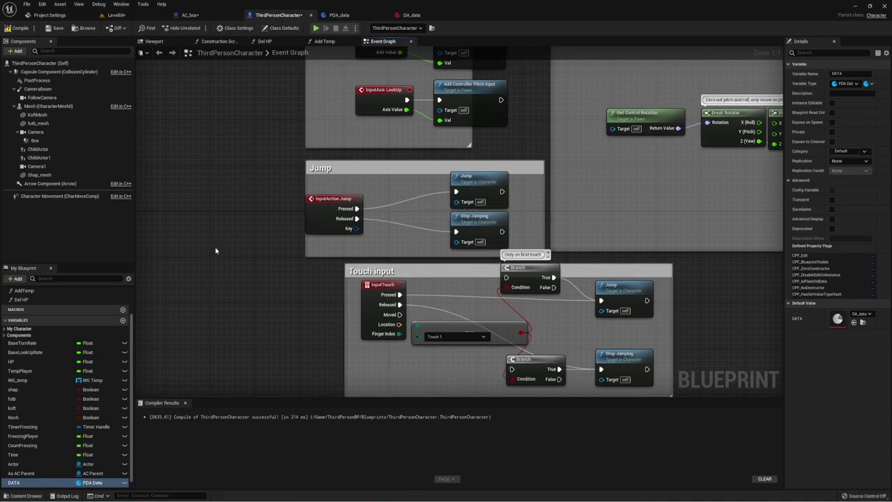
mouse_move(28, 483)
left_mouse_down()
mouse_move(339, 240)
mouse_move(392, 227)
left_mouse_up()
left_click(352, 256)
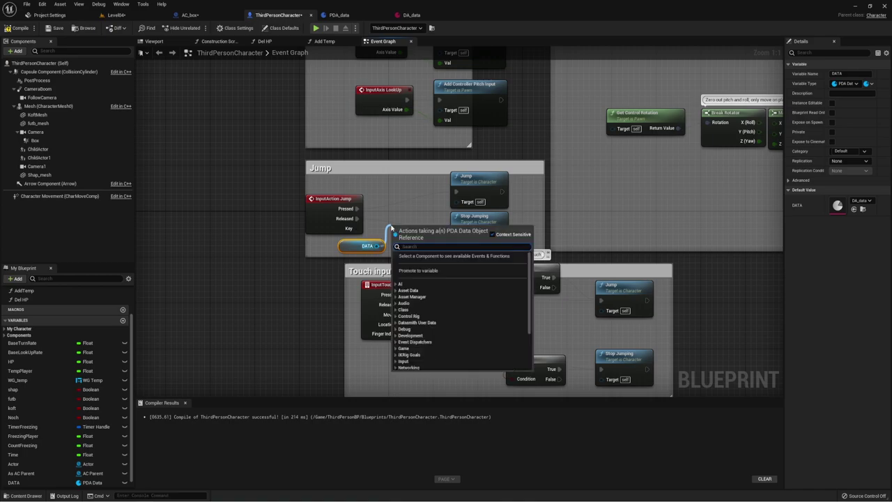
type("get")
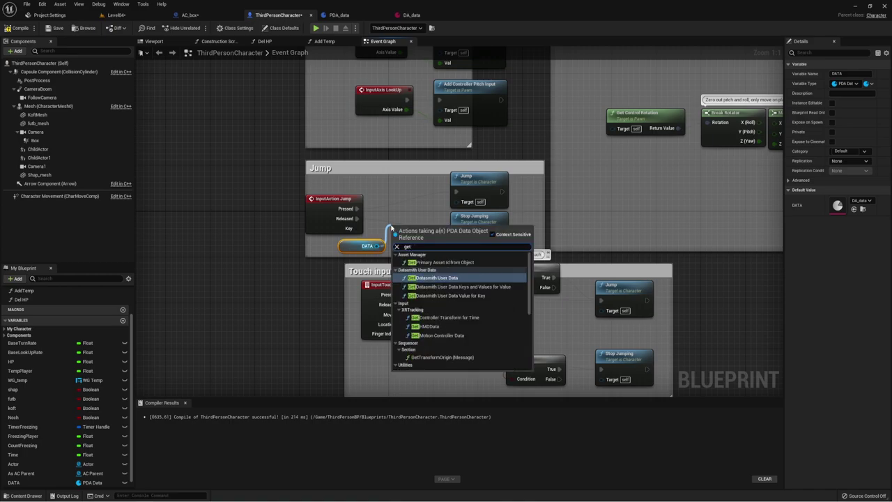
type(" ja")
key("BackSpace")
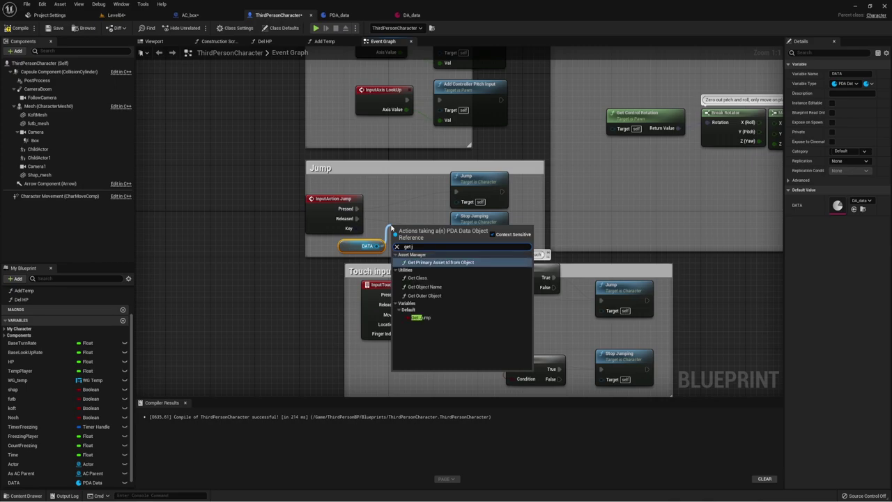
type("um")
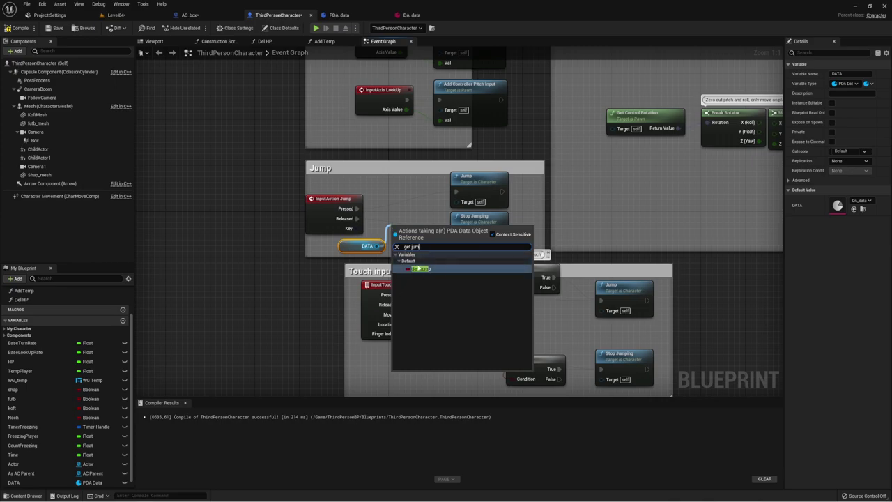
key("Return")
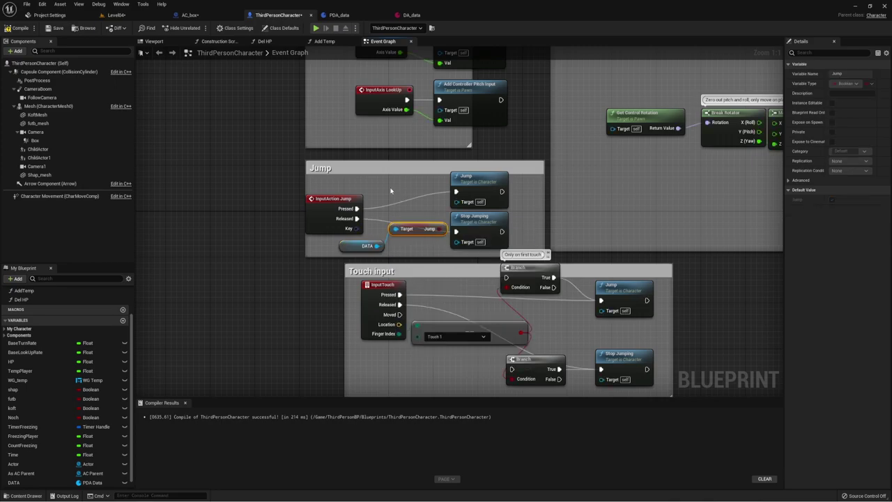
Add a Branch with Jump as condition and True driving Jump, then compile.
key("b")
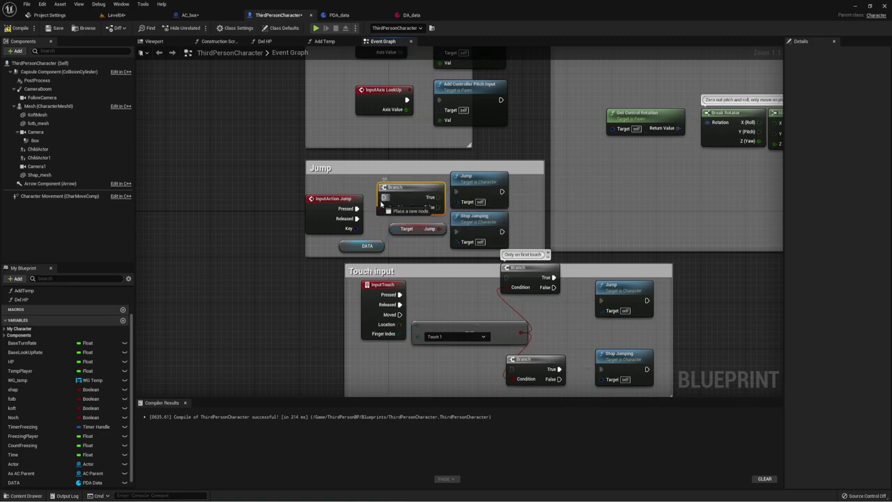
left_click(381, 204)
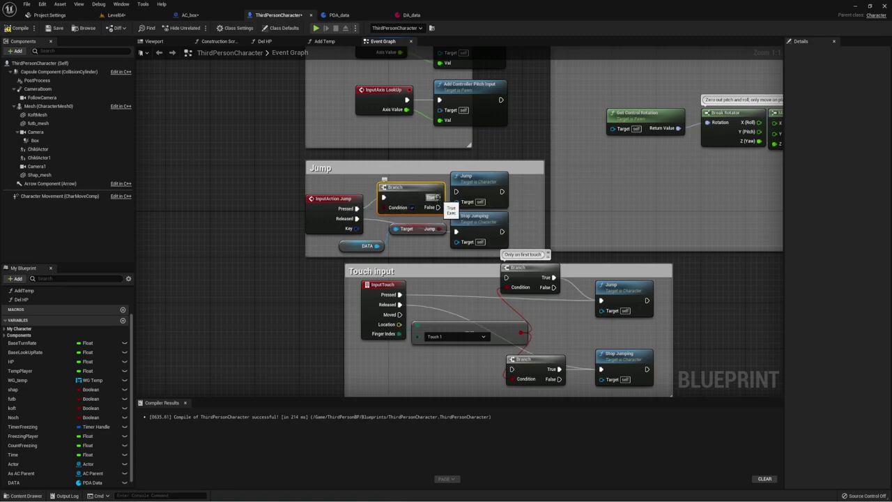
left_click_drag(449, 201, 471, 195)
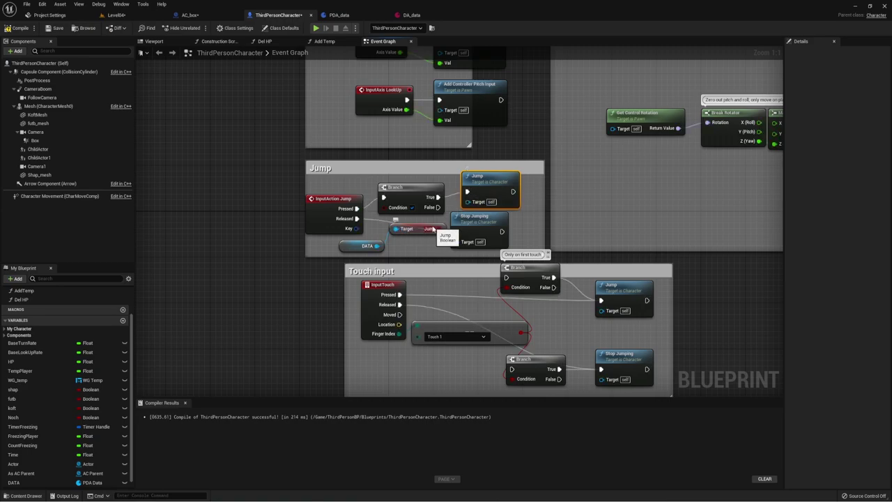
left_click_drag(443, 228, 383, 209)
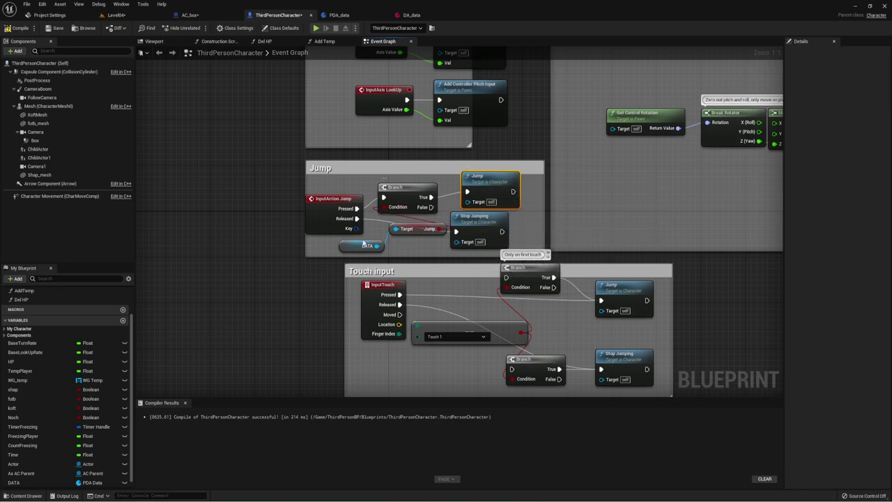
left_click(18, 28)
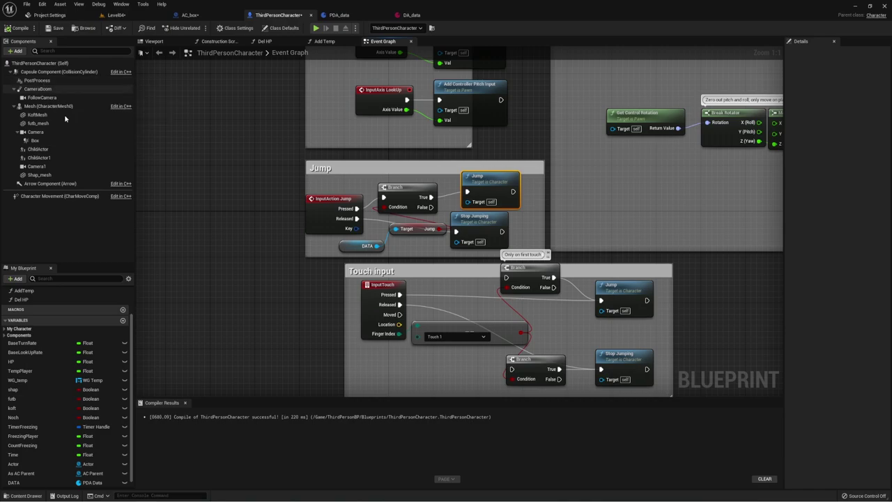
left_click(122, 14)
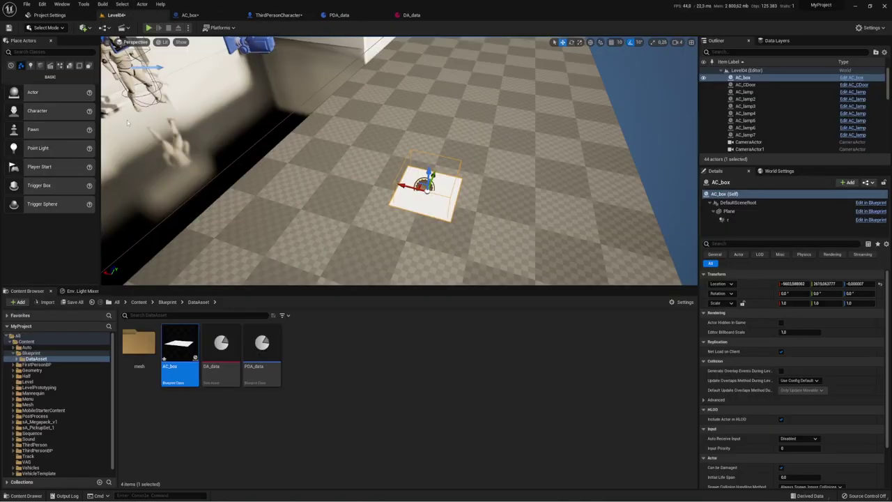
Save all modified content via Save Selected, then switch to the AC_box event graph.
left_click(72, 302)
left_click(492, 336)
left_click(189, 15)
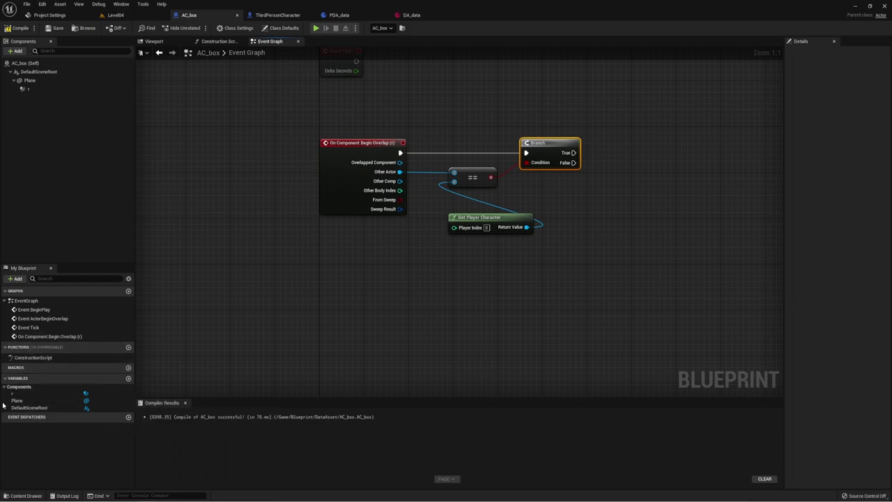
Add an AC_box variable named DATA of type PDA Data object reference.
left_click(110, 379)
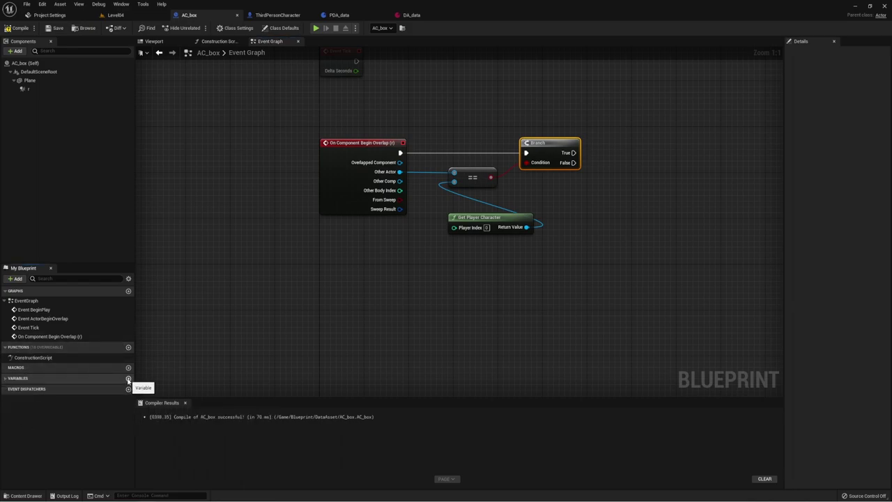
left_click(129, 379)
type("DATA")
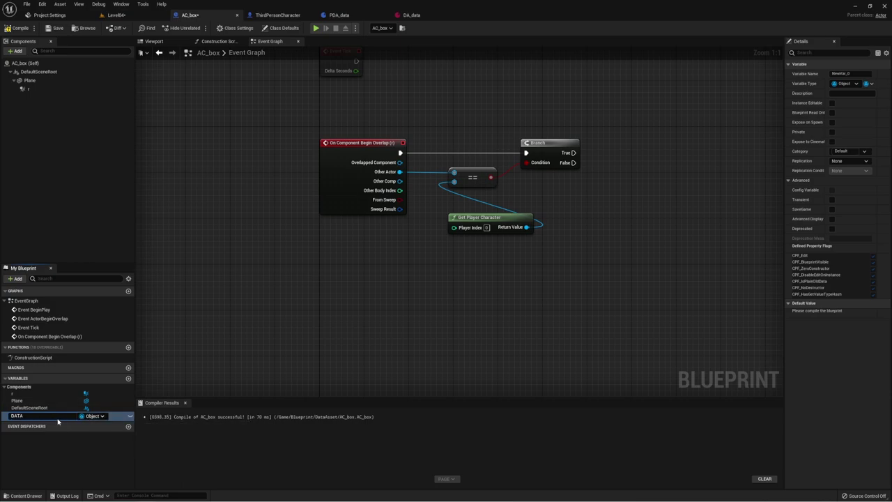
key("Return")
left_click(97, 416)
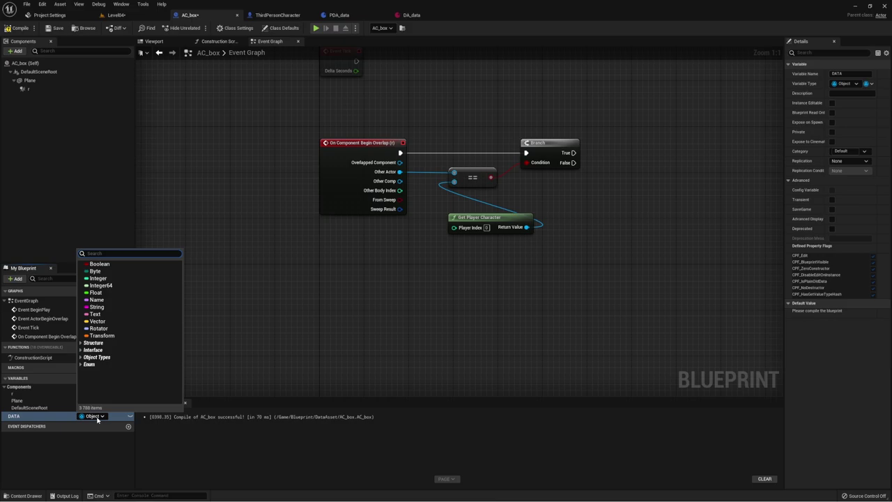
type("PDA")
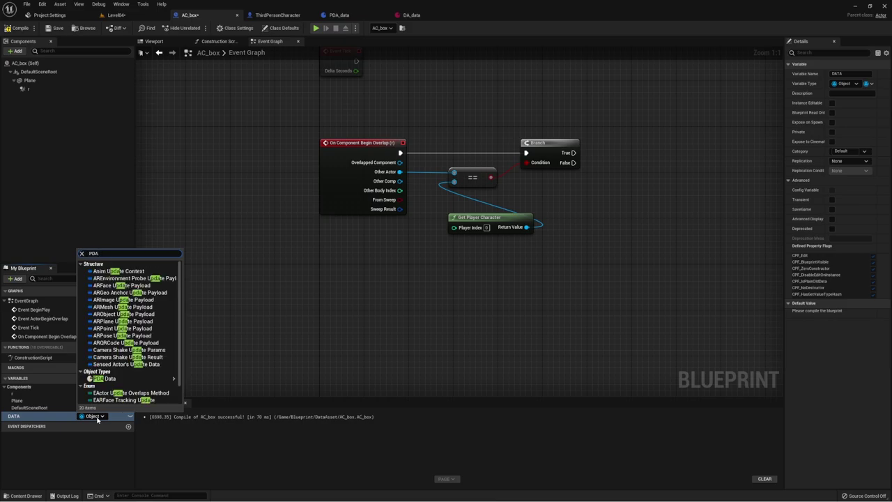
mouse_move(104, 379)
left_click(168, 376)
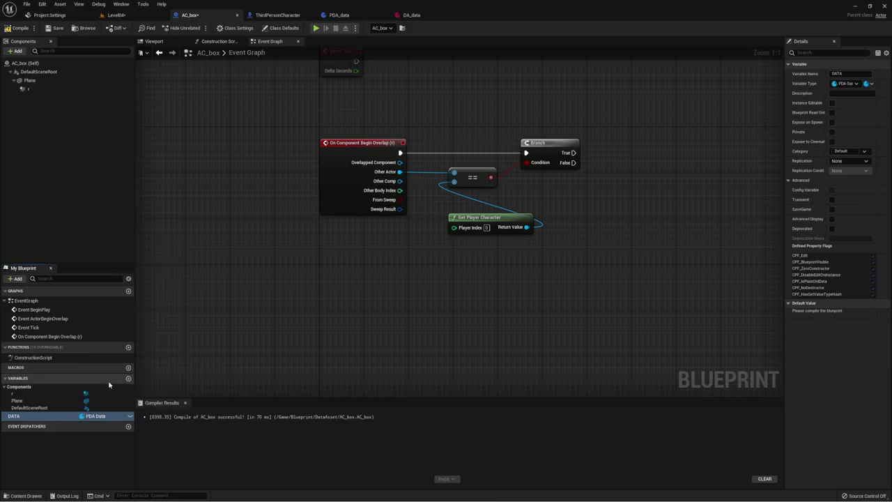
Compile, set DATA's default to DA_data, and place a DATA getter in the graph.
left_click(16, 28)
left_click(859, 315)
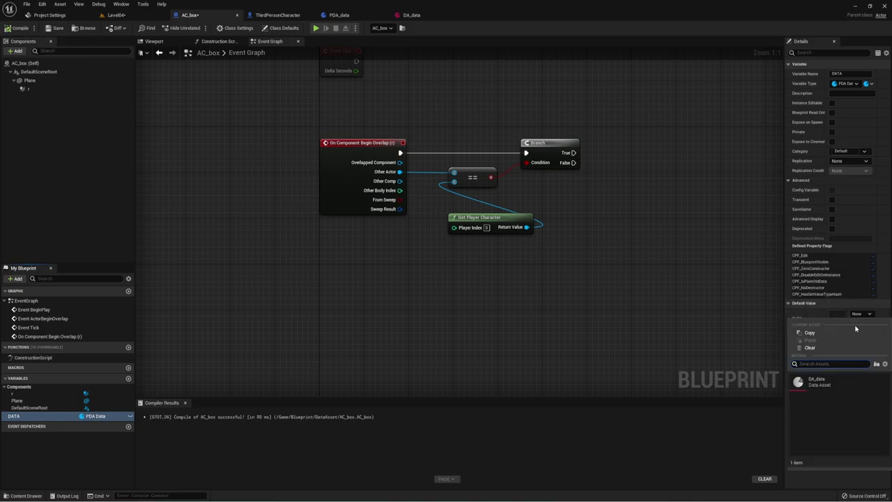
left_click(816, 381)
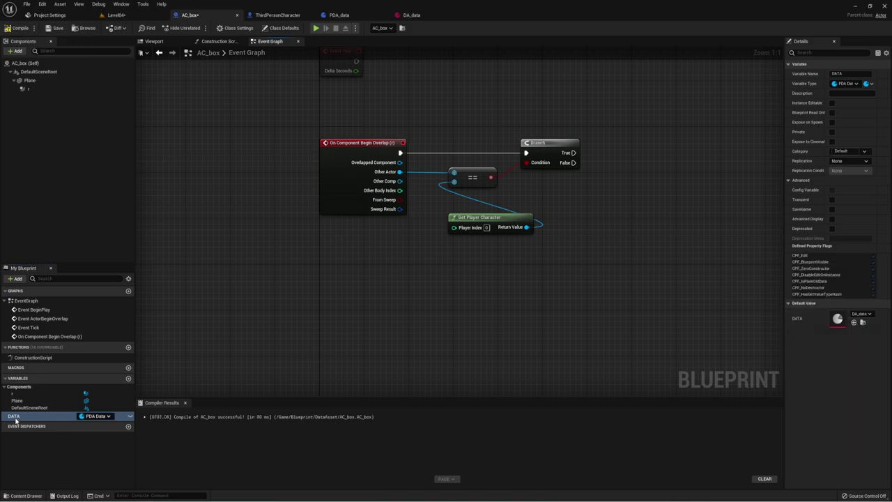
left_click_drag(28, 416, 575, 196, "ctrl")
Add a Set Jump node on DATA, driven by the Branch's True output.
right_click_drag(653, 214, 534, 241)
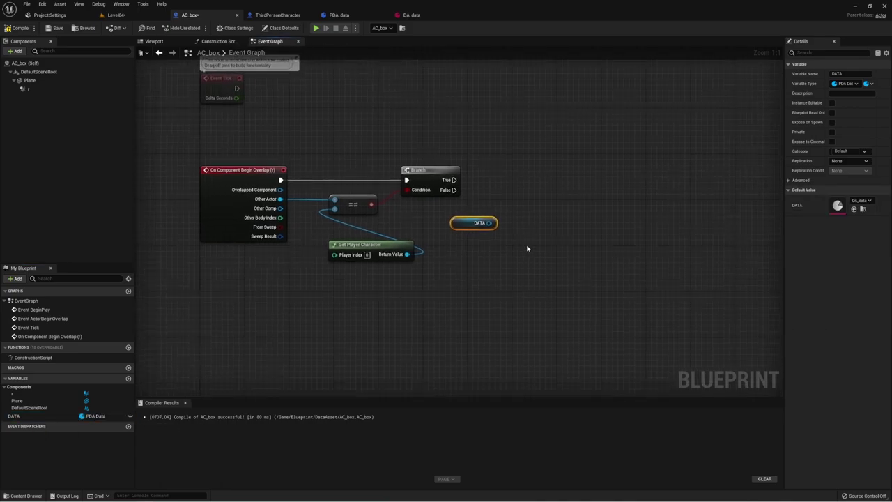
left_click_drag(491, 223, 506, 189)
type("set")
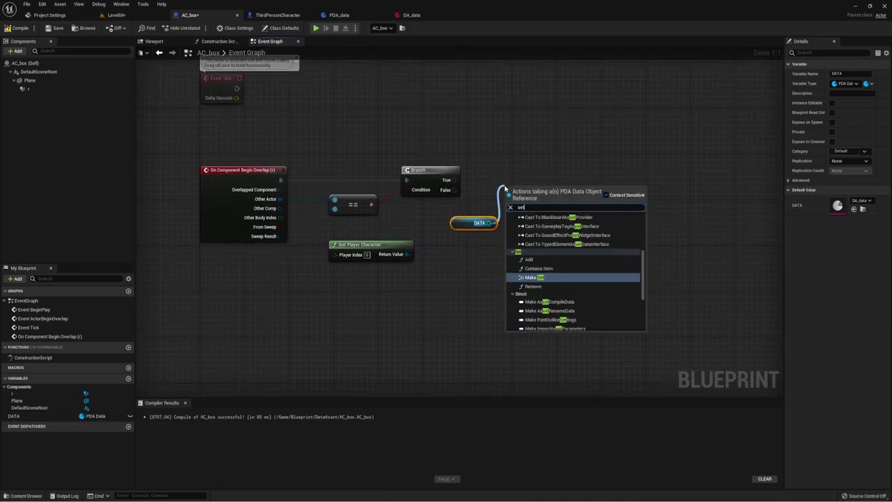
type(" jump")
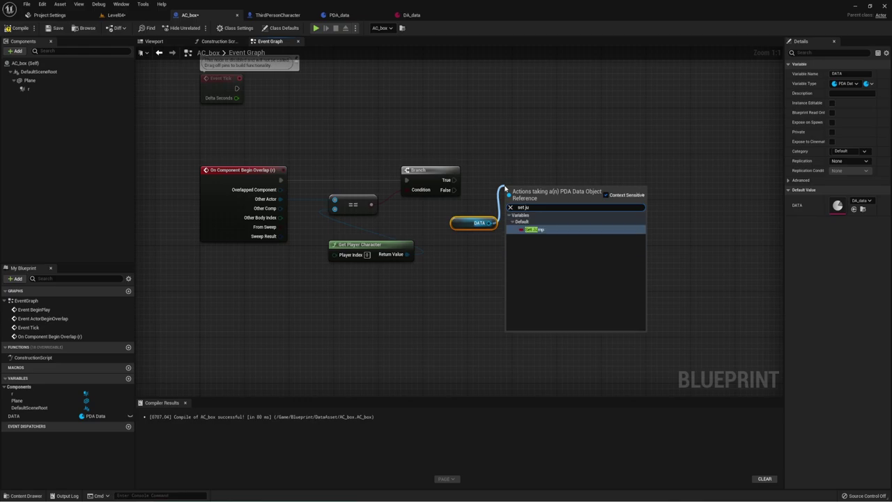
key("Return")
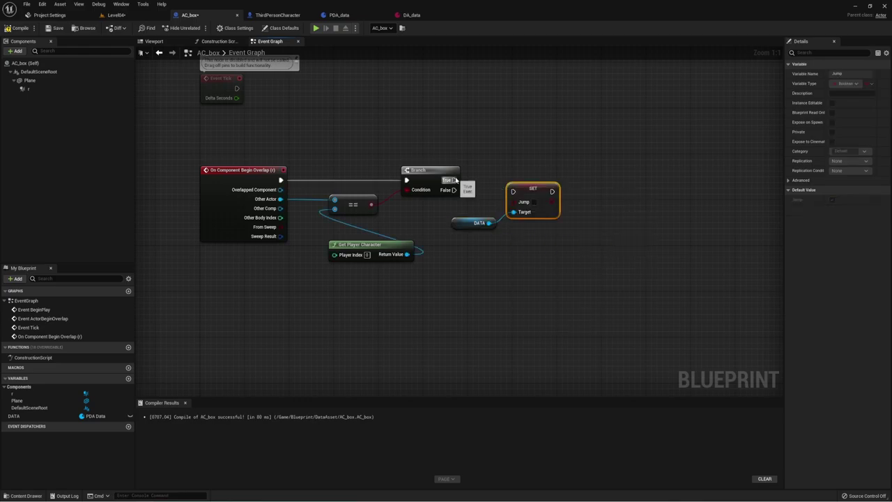
mouse_move(454, 179)
left_mouse_down()
mouse_move(513, 191)
mouse_move(538, 178)
left_mouse_up()
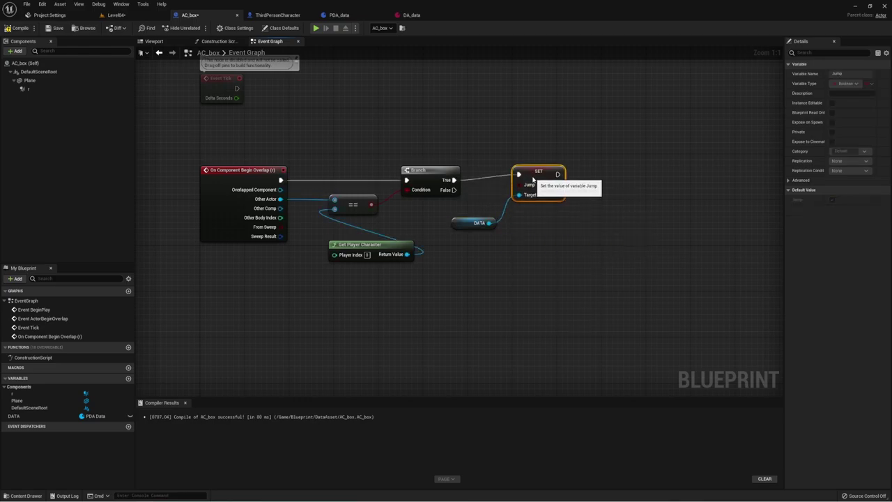
left_click_drag(338, 129, 415, 292)
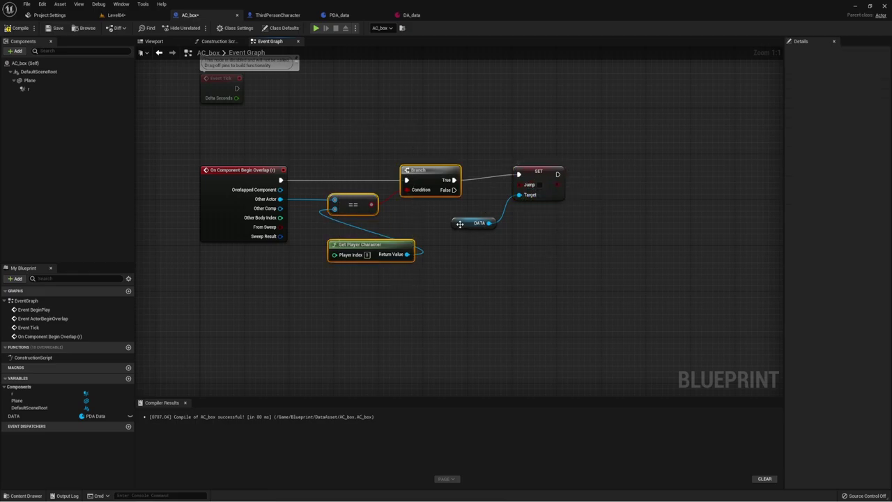
left_click_drag(460, 223, 465, 212)
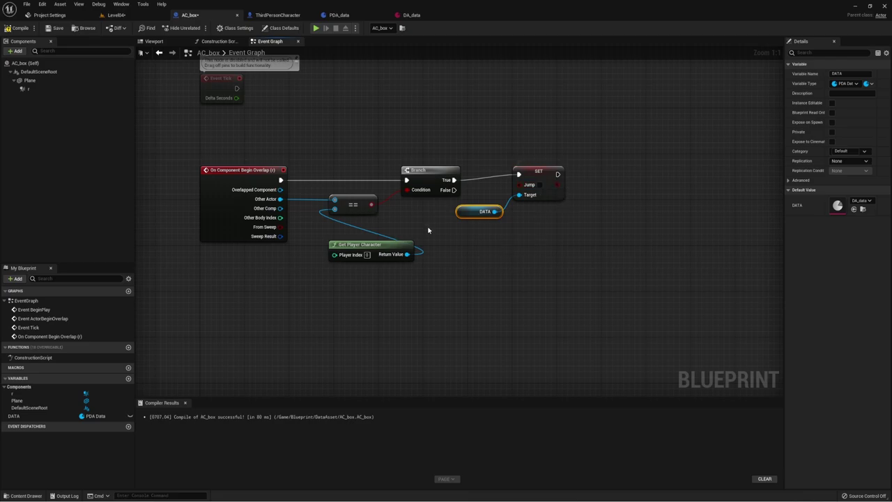
Save AC_box and Level04 with Save All from the level editor.
left_click(118, 14)
left_click(74, 301)
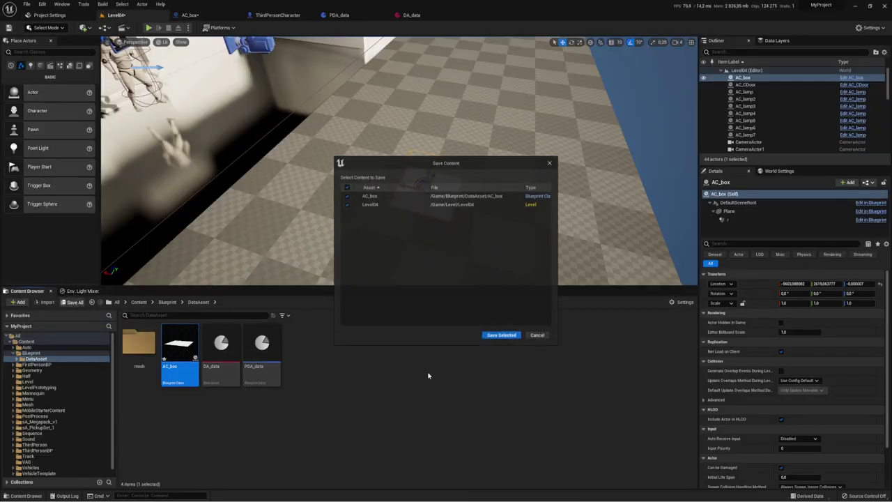
left_click(502, 336)
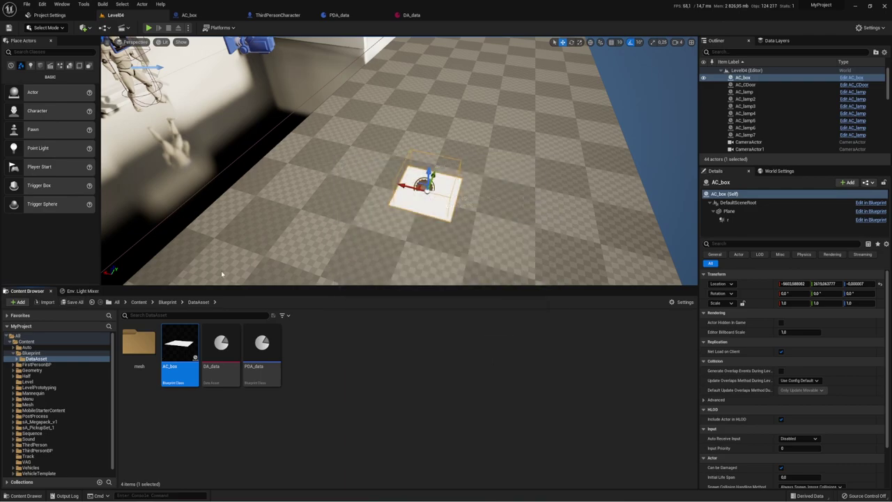
Play-test Level04, running and jumping the character onto and across the white AC_box slab.
left_click(149, 28)
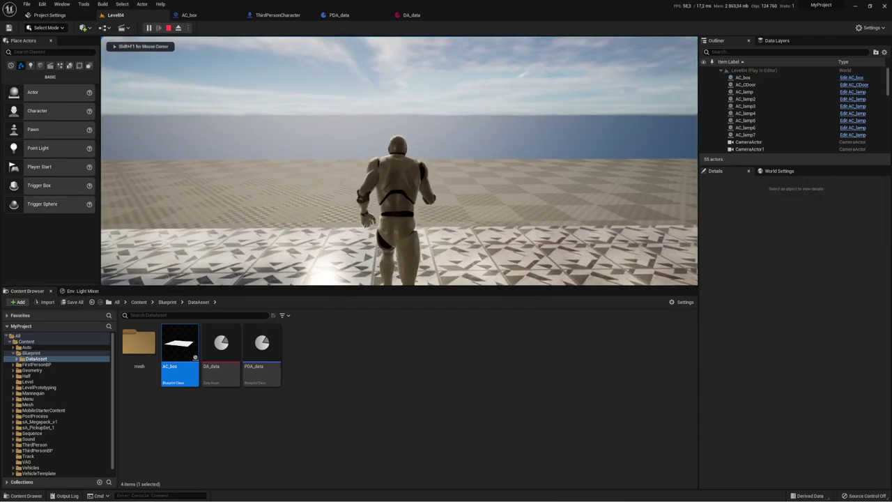
key("w")
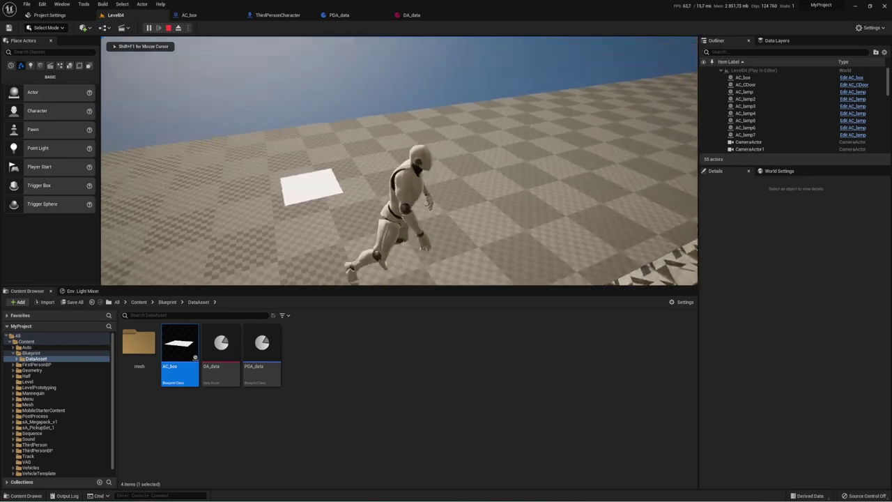
key("space")
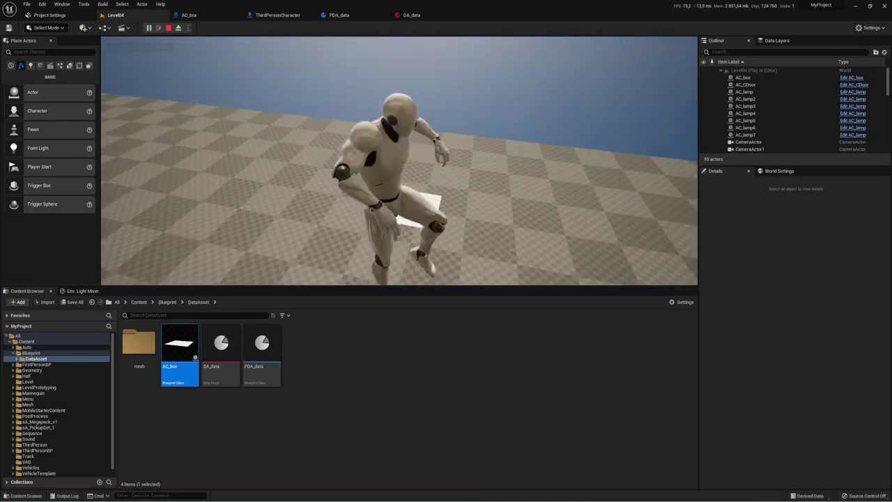
key("w")
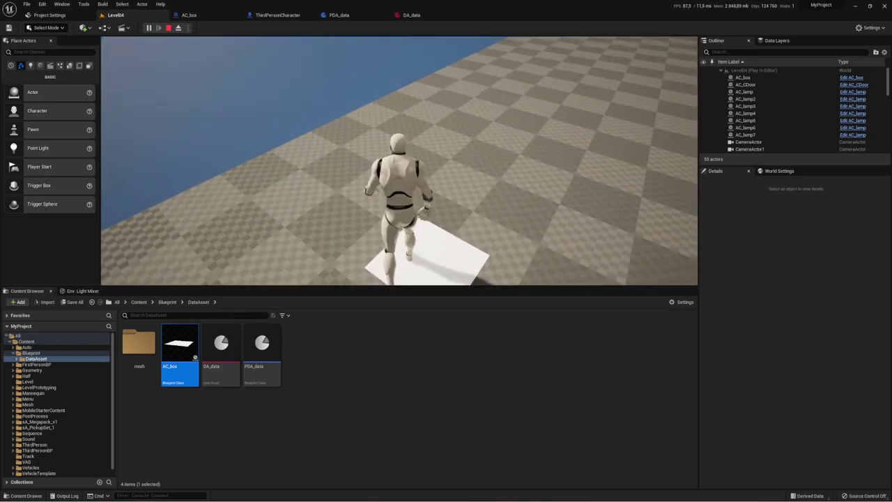
key("w")
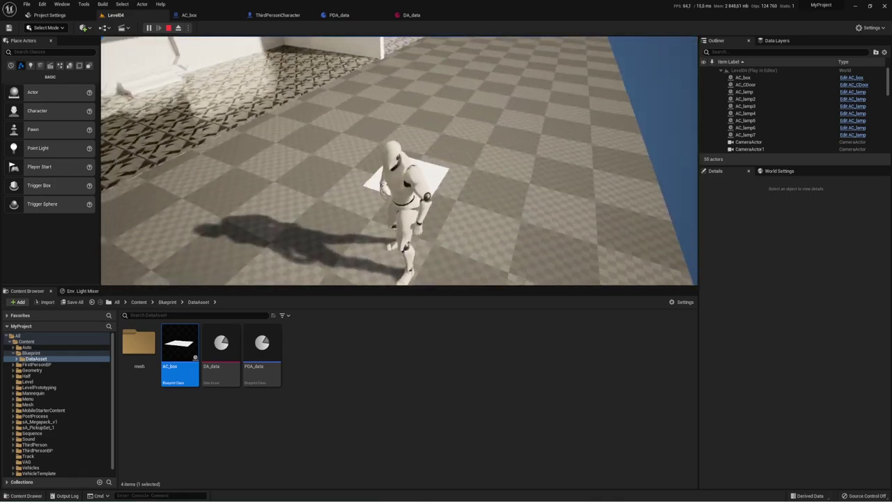
key("w")
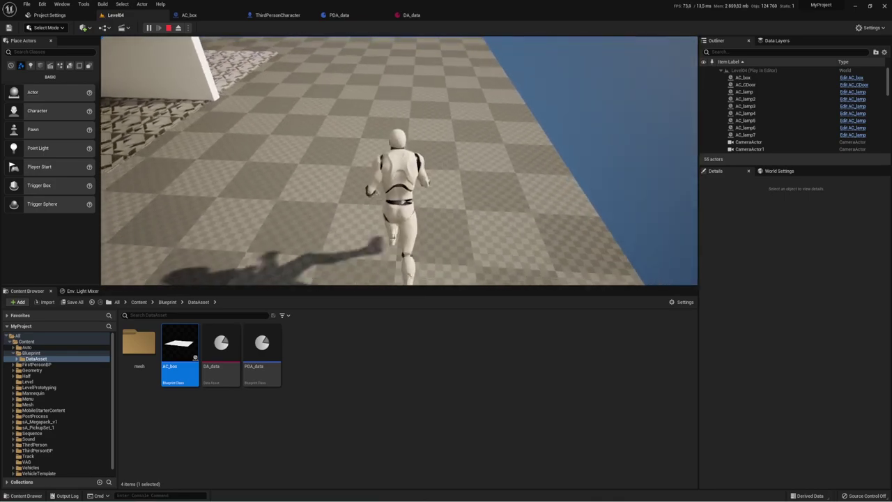
key("w")
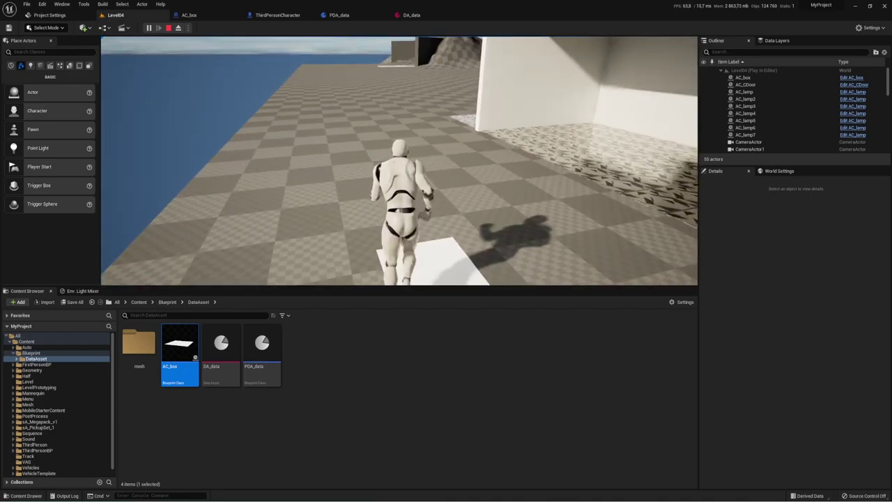
key("shift+F1")
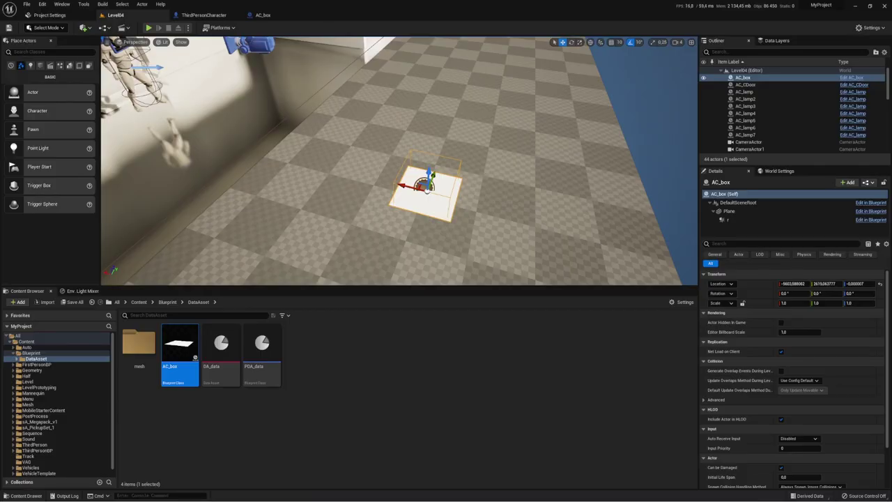
Orbit the level view, then select the DATA and SET nodes in AC_box's event graph.
mouse_move(425, 210)
right_mouse_down()
mouse_move(469, 204)
mouse_move(396, 205)
right_mouse_up()
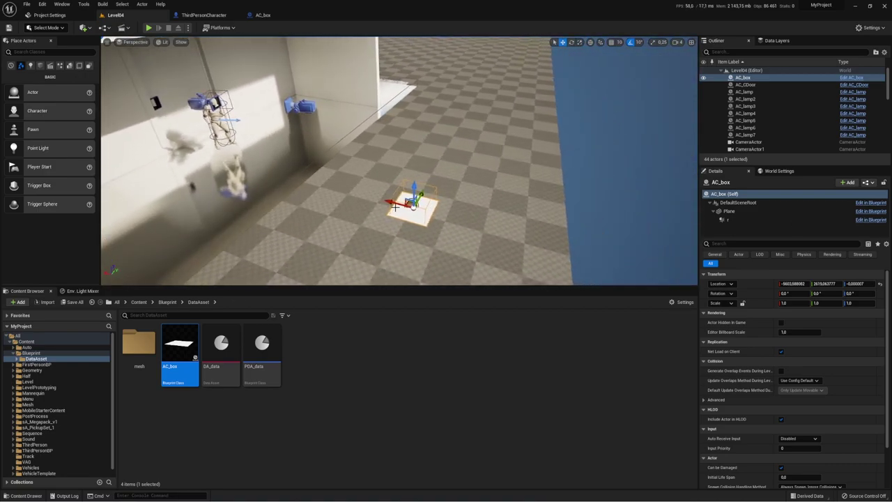
left_click(263, 15)
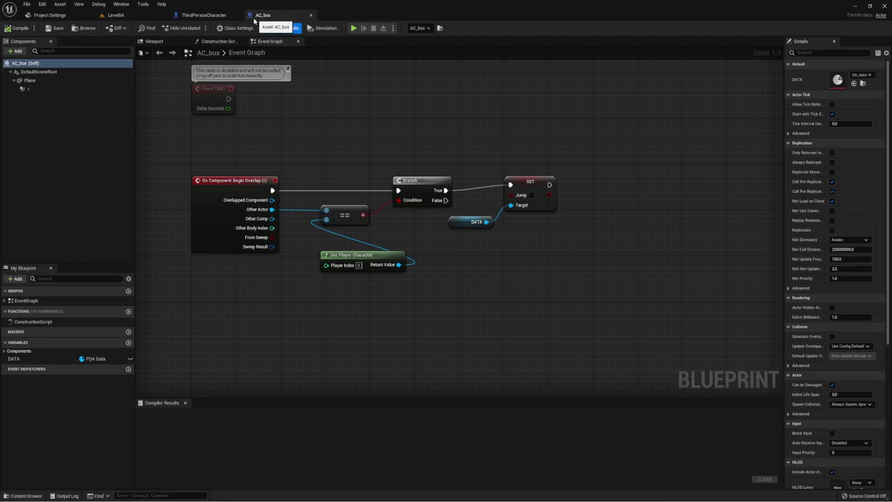
left_click_drag(500, 136, 548, 230)
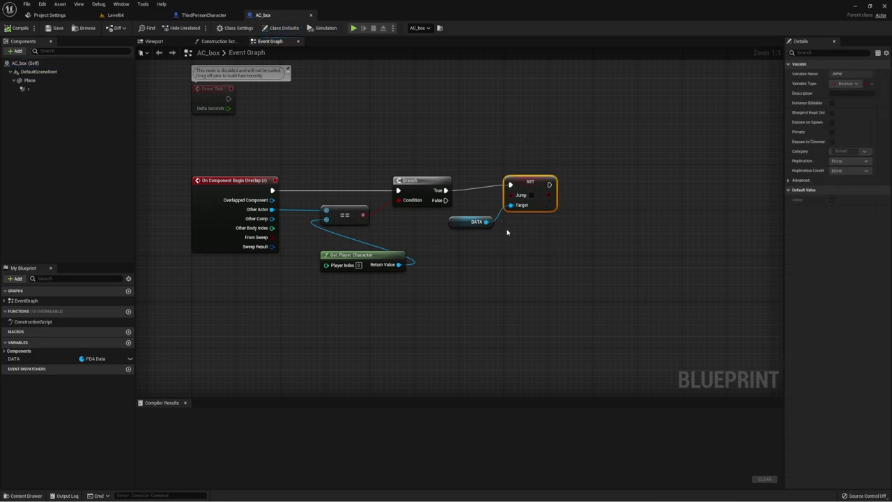
left_click_drag(471, 231, 550, 139)
left_click(115, 15)
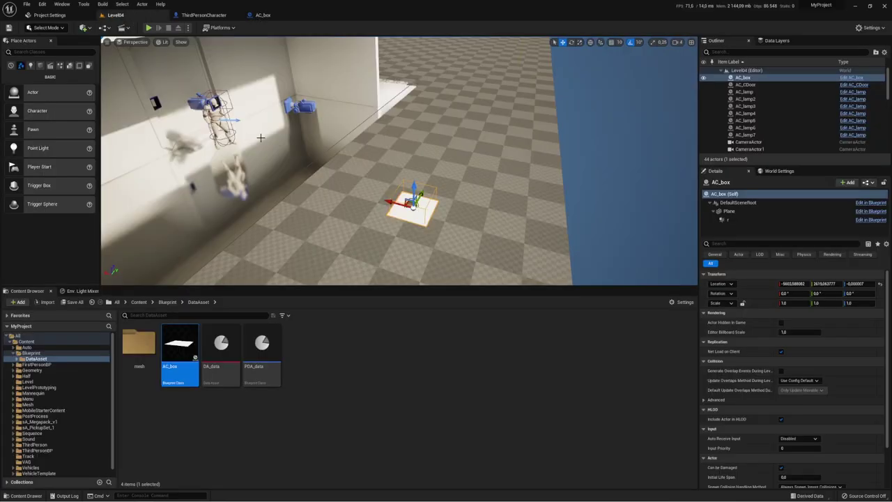
Inspect DA_data, play-test a run, jump and left turn, then recheck DA_data's values.
double_click(218, 347)
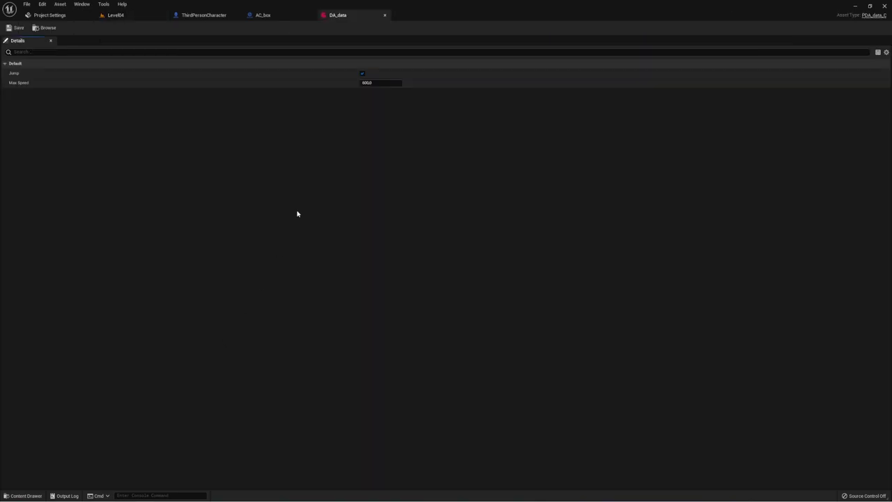
left_click(115, 15)
left_click(149, 28)
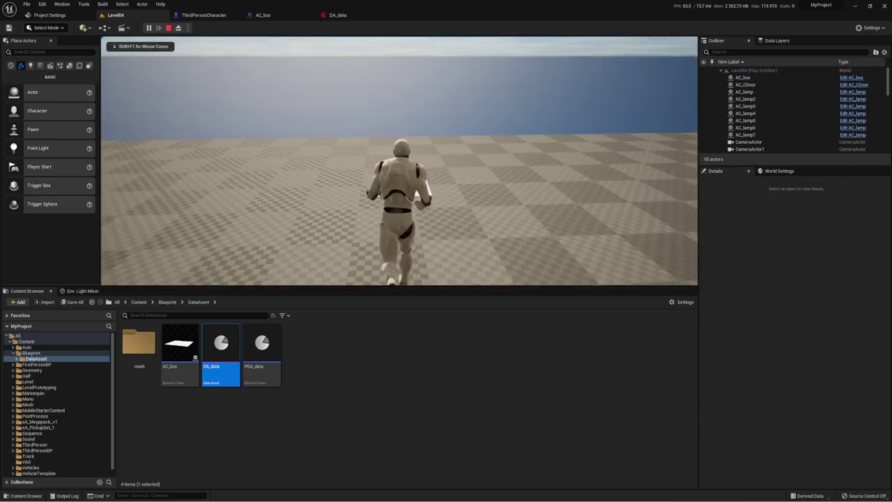
key("space")
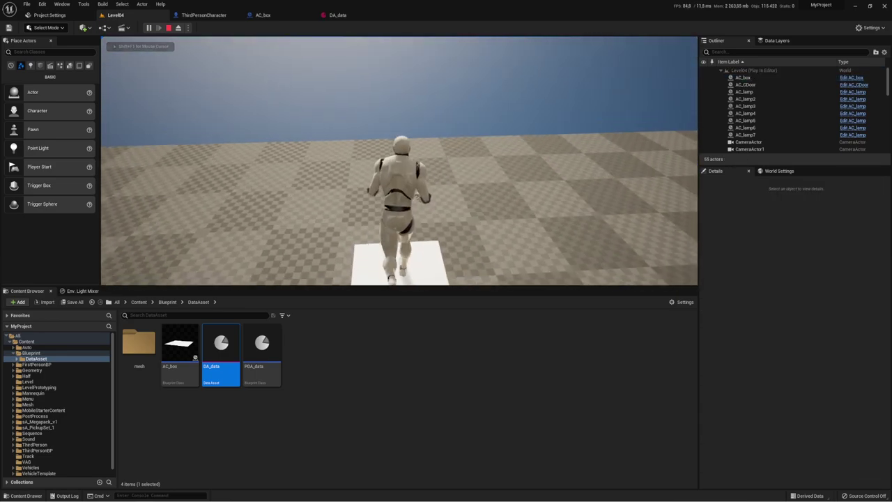
key("a")
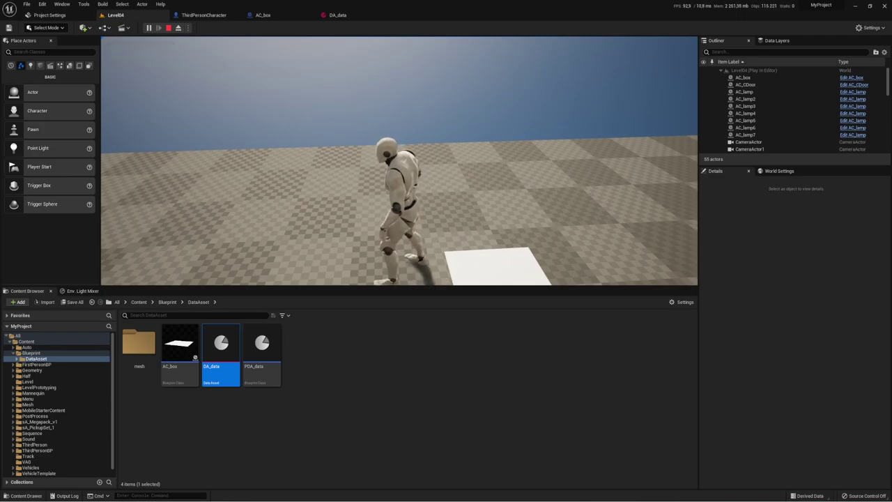
key("Escape")
left_click(337, 15)
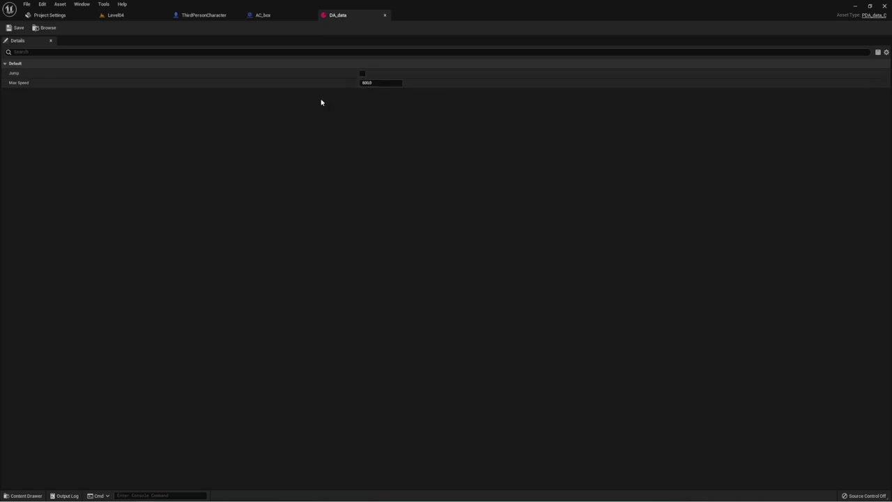
left_click(116, 14)
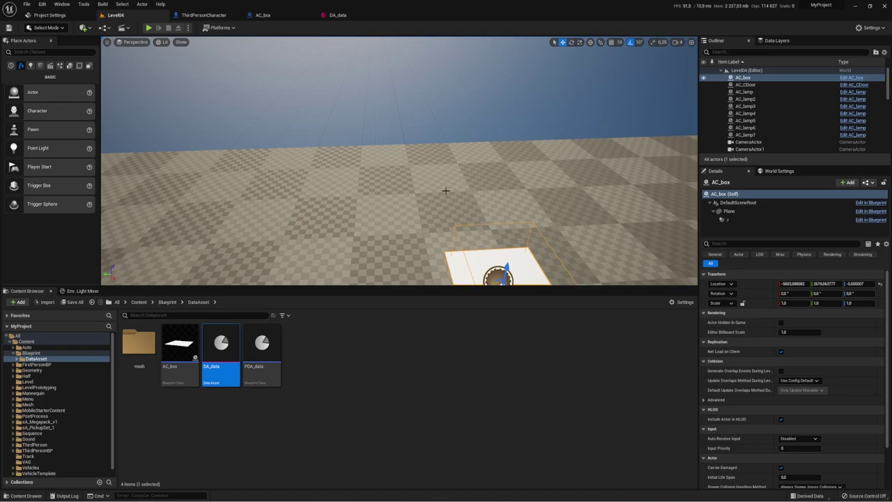
mouse_move(446, 191)
right_mouse_down()
mouse_move(393, 110)
mouse_move(322, 55)
right_mouse_up()
left_click(347, 15)
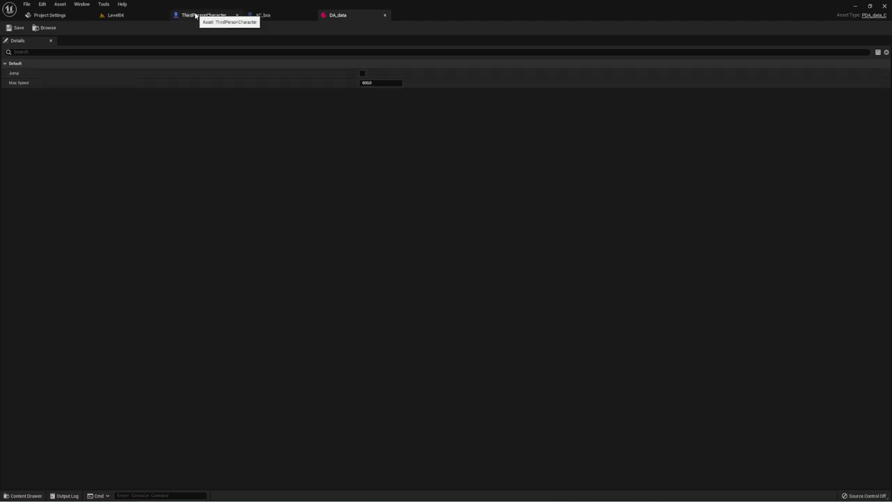
left_click(134, 15)
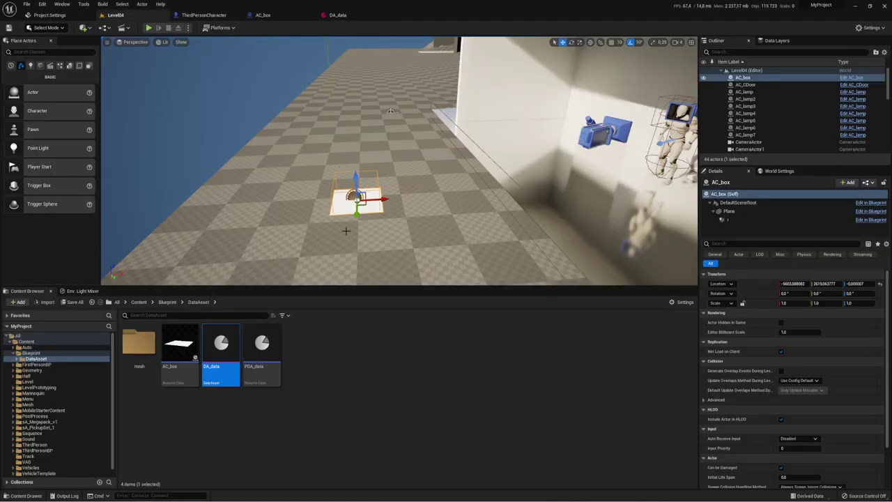
mouse_move(346, 230)
right_mouse_down()
mouse_move(376, 223)
mouse_move(342, 268)
right_mouse_up()
left_click(308, 363)
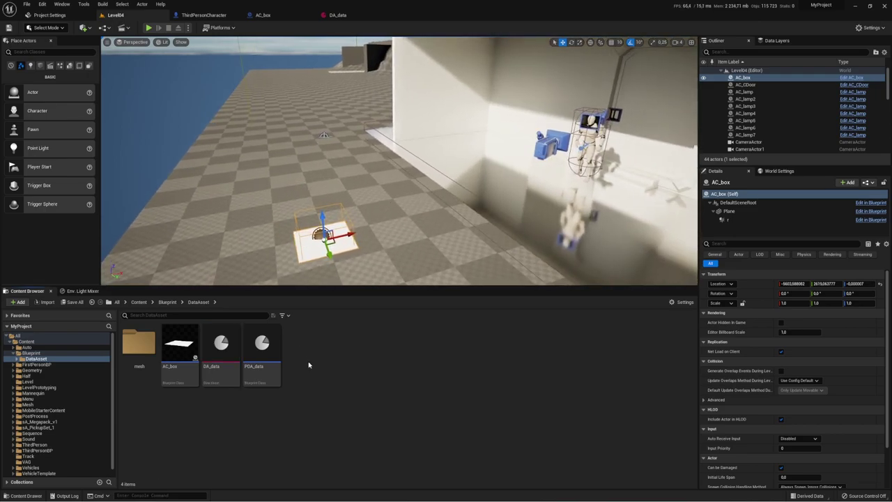
right_click(324, 357)
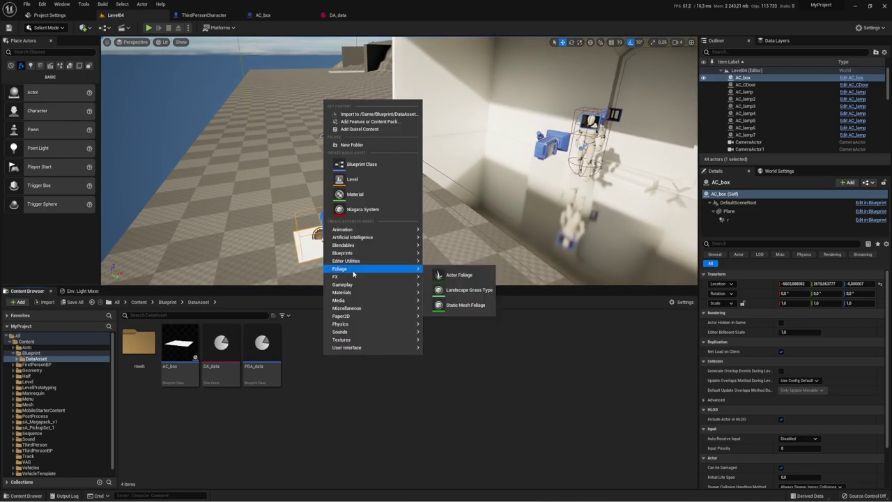
left_click(304, 341)
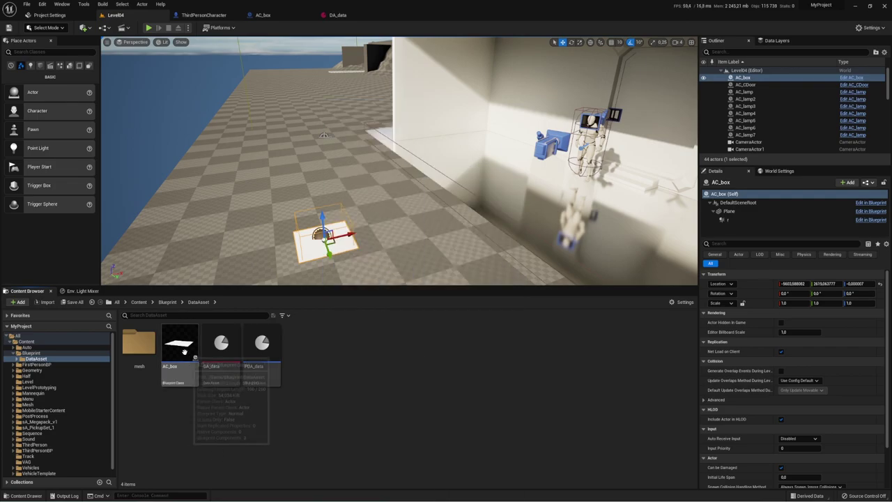
Open PDA_data, add new variables and make the Mesh variable a Static Mesh reference.
double_click(262, 345)
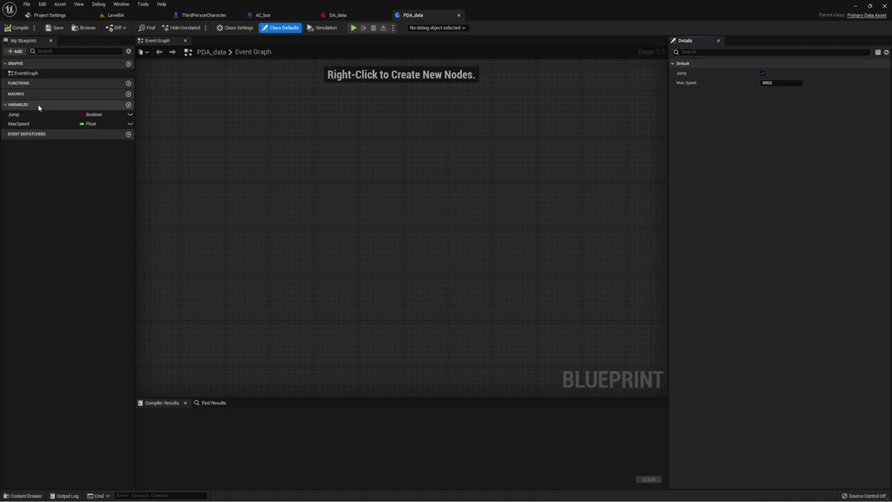
left_click(129, 105)
left_click(129, 105)
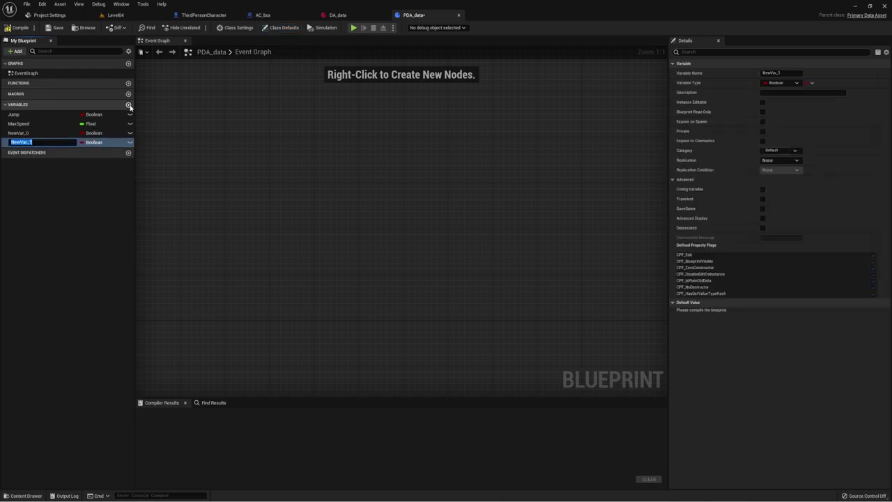
left_click(30, 134)
left_click(31, 133)
type("Mesh")
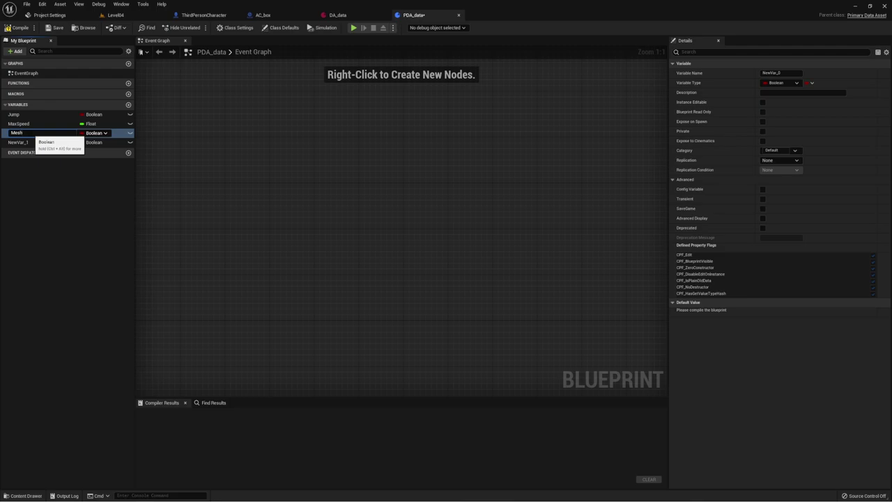
key("Return")
left_click(96, 133)
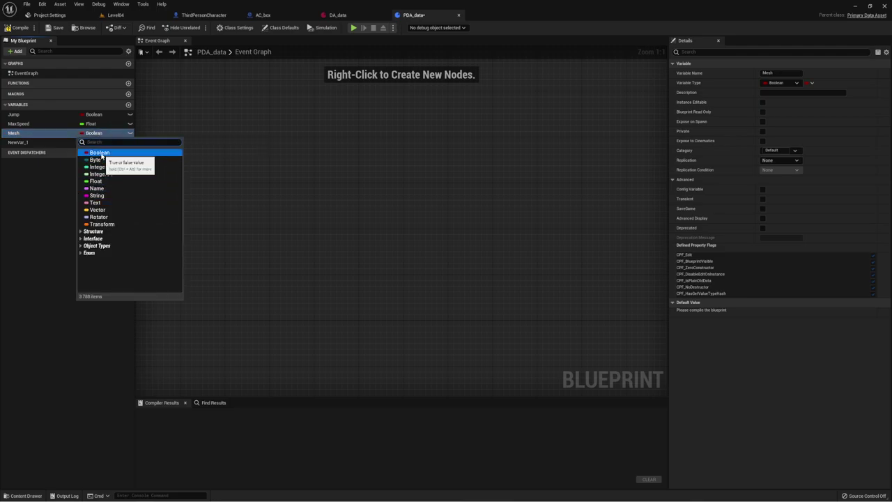
type("Sta")
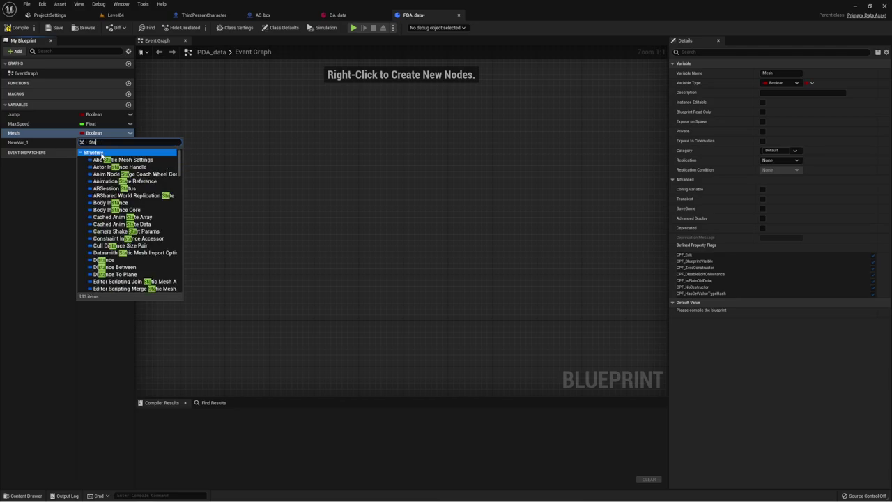
type("tic")
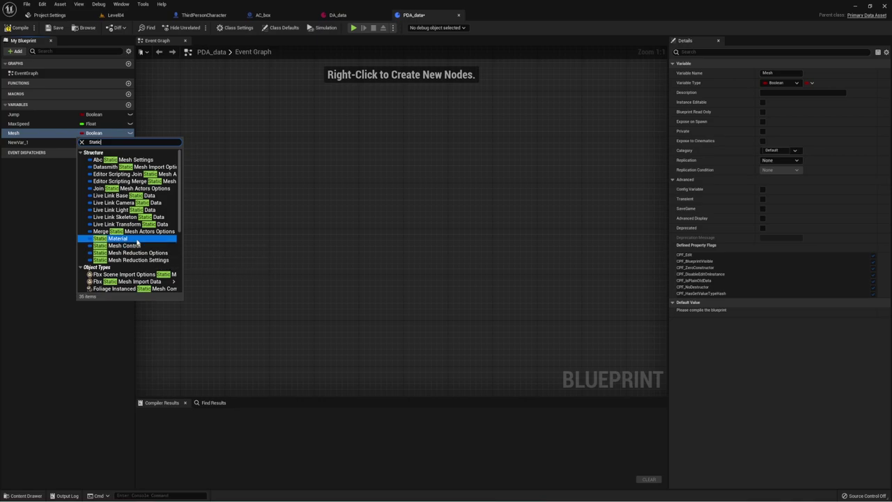
scroll(137, 241, "down", 2)
scroll(138, 242, "down", 4)
scroll(137, 242, "down", 1)
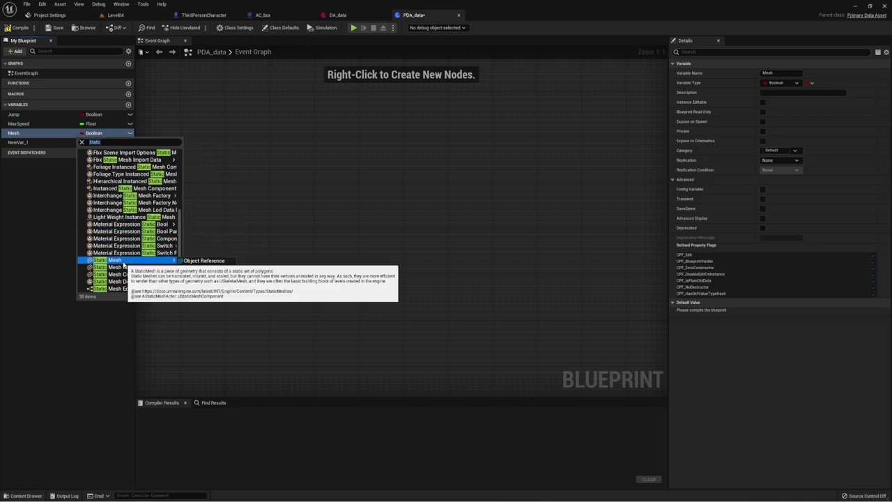
left_click(124, 263)
Add Damage as a Float and Name as a Name-type variable, then compile PDA_data.
left_click(21, 142)
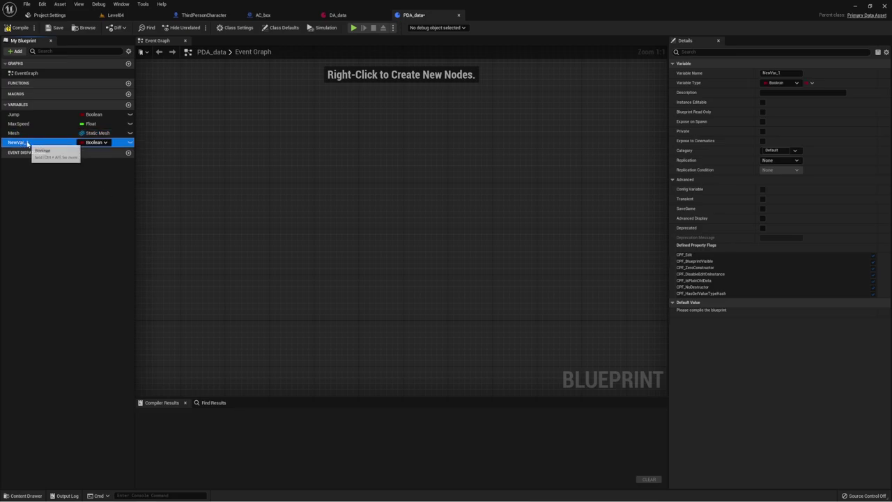
left_click(27, 142)
type("Damage")
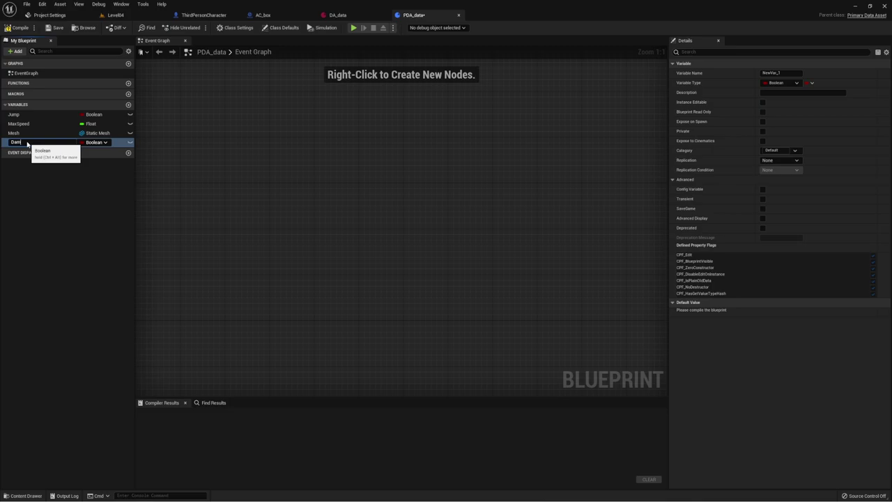
key("Return")
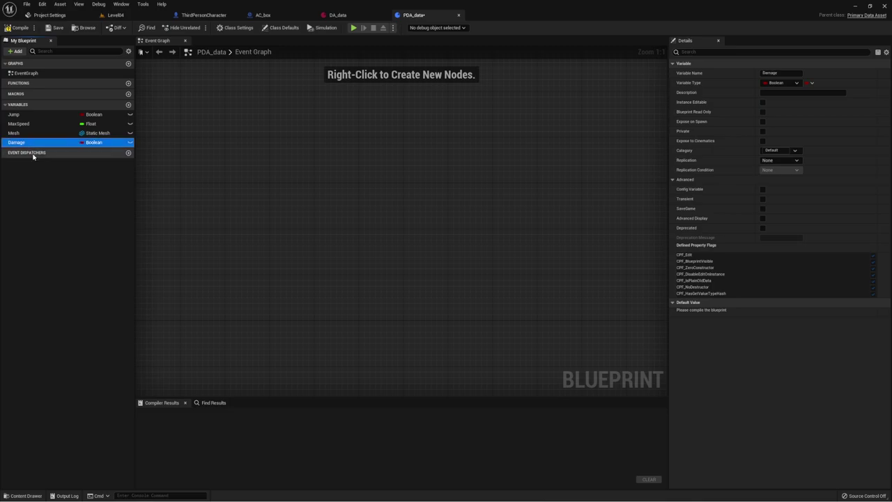
left_click(129, 106)
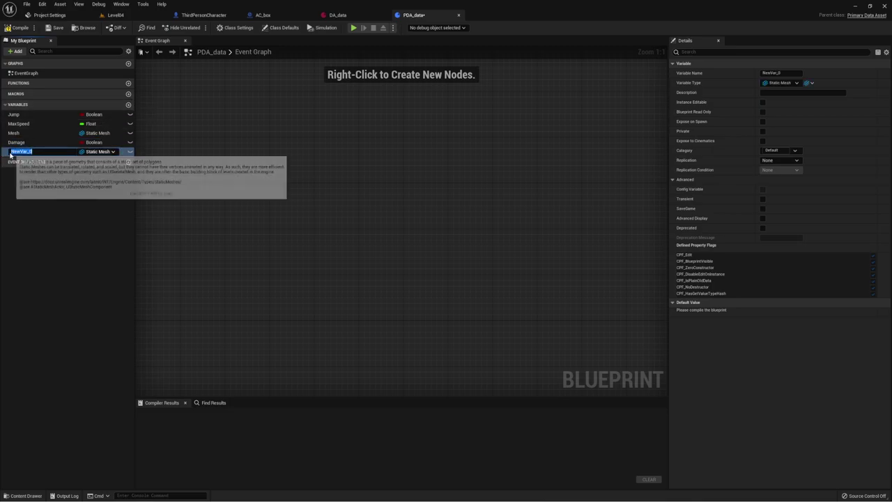
type("Name")
key("Return")
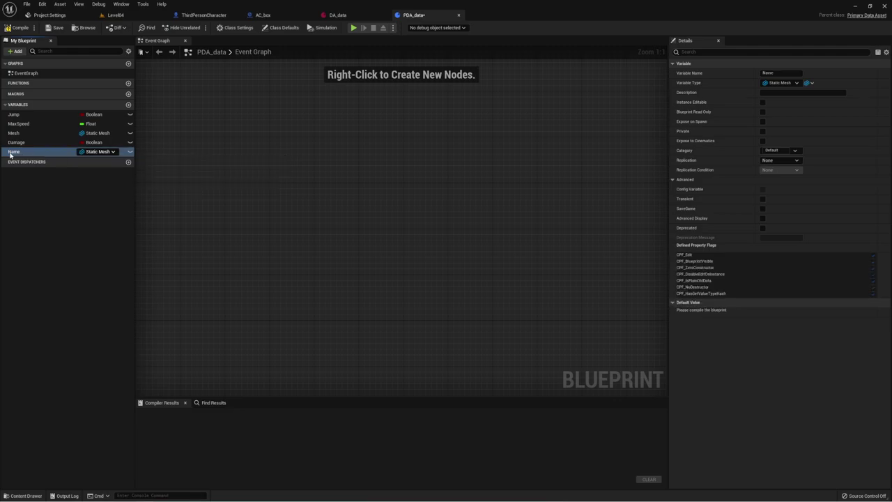
left_click(98, 151)
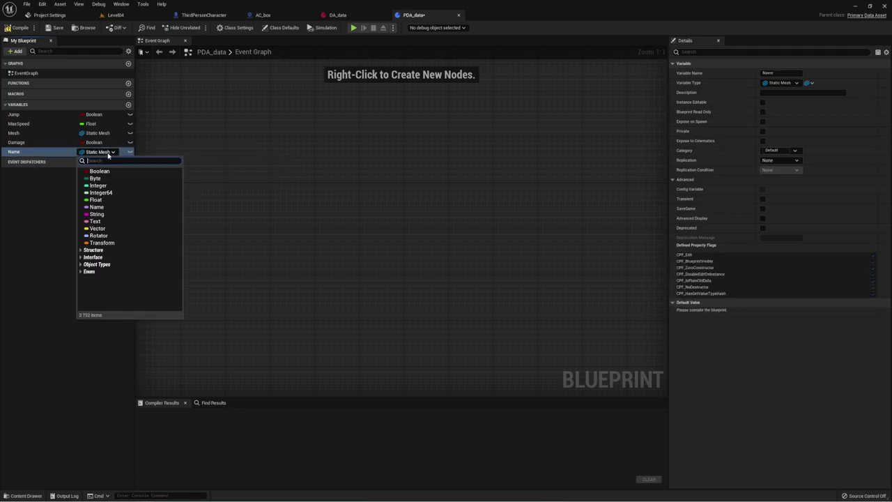
left_click(97, 207)
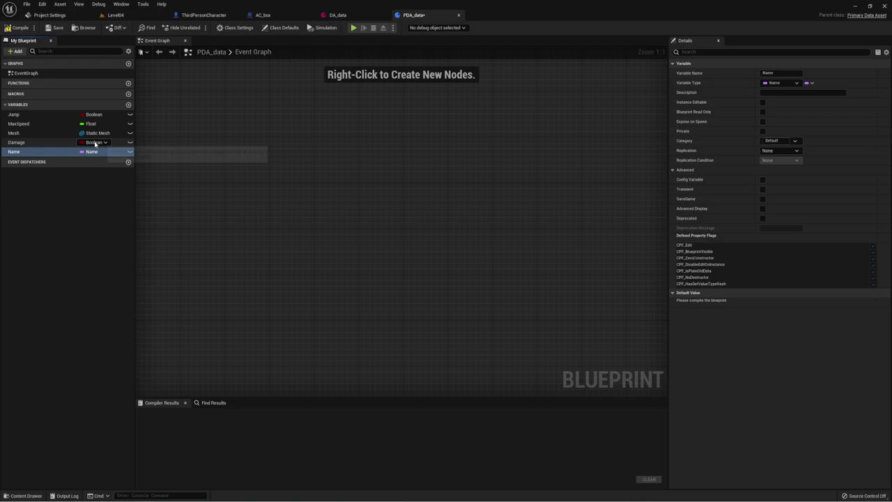
left_click(97, 151)
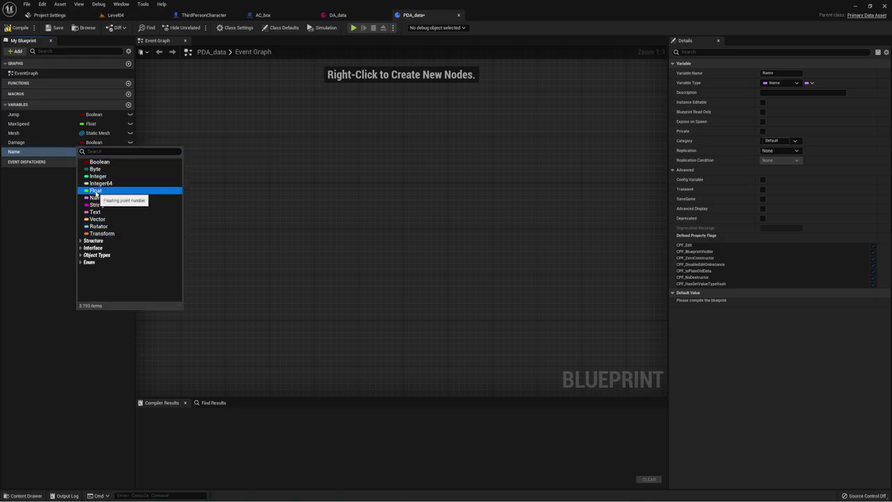
left_click(96, 190)
left_click(11, 29)
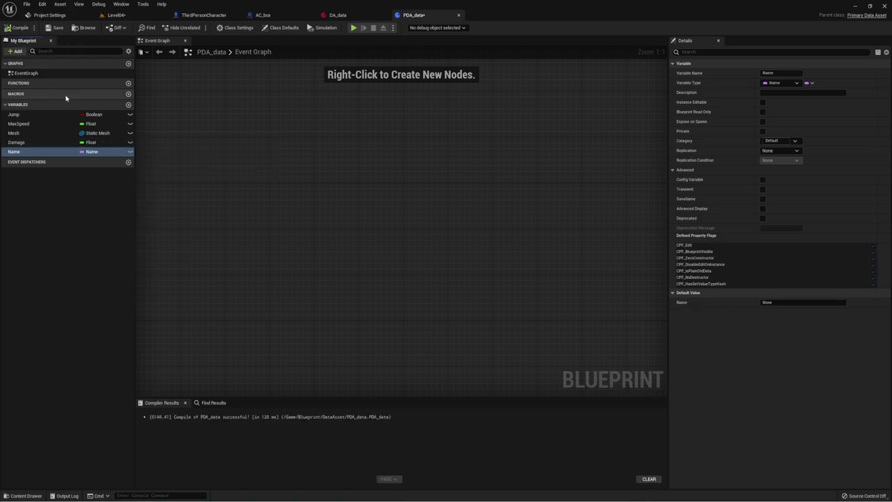
Save all unsaved assets, including Level04 and PDA_data.
left_click(116, 14)
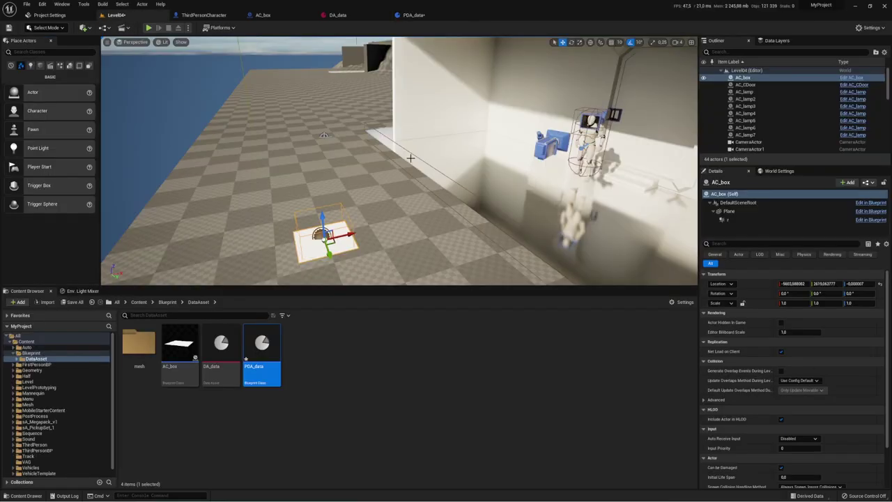
left_click(75, 302)
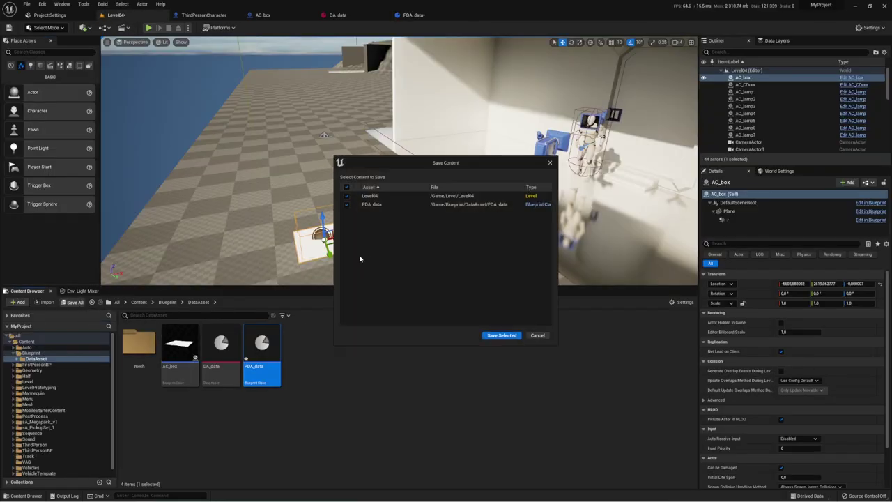
left_click(500, 334)
Create a PDA_data-based data asset in the DataAsset folder named DA_gun.
right_click(322, 367)
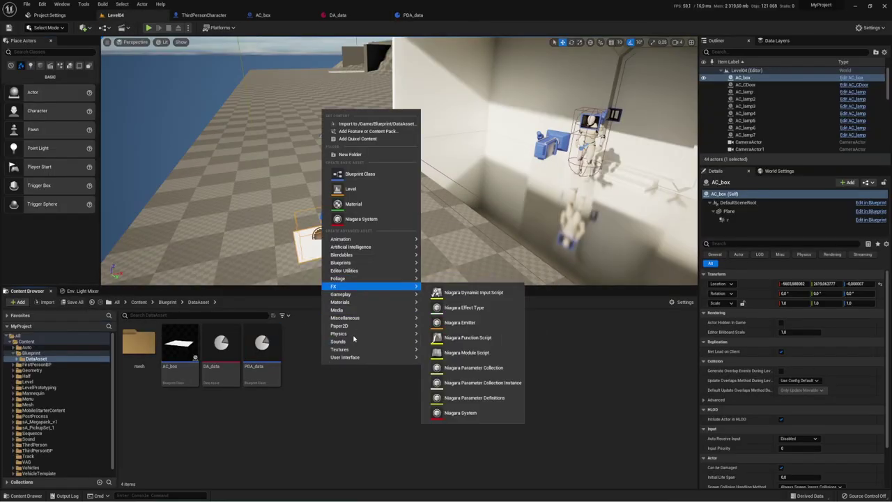
mouse_move(367, 319)
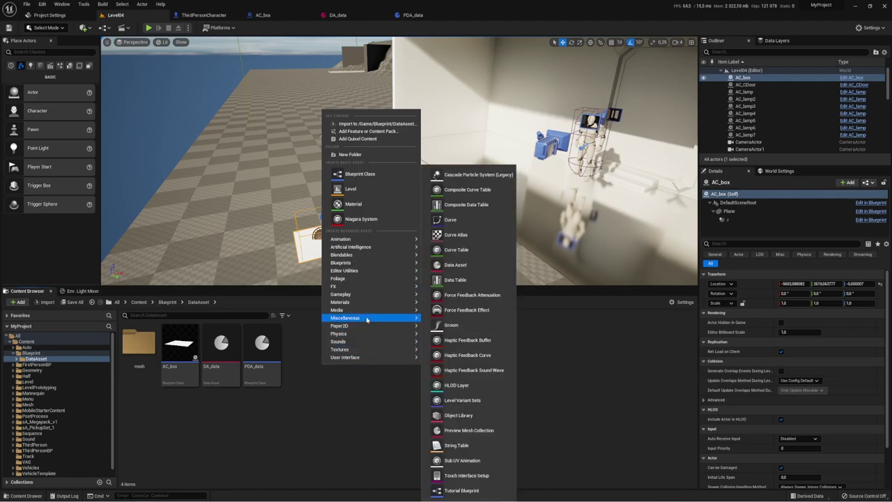
left_click(455, 264)
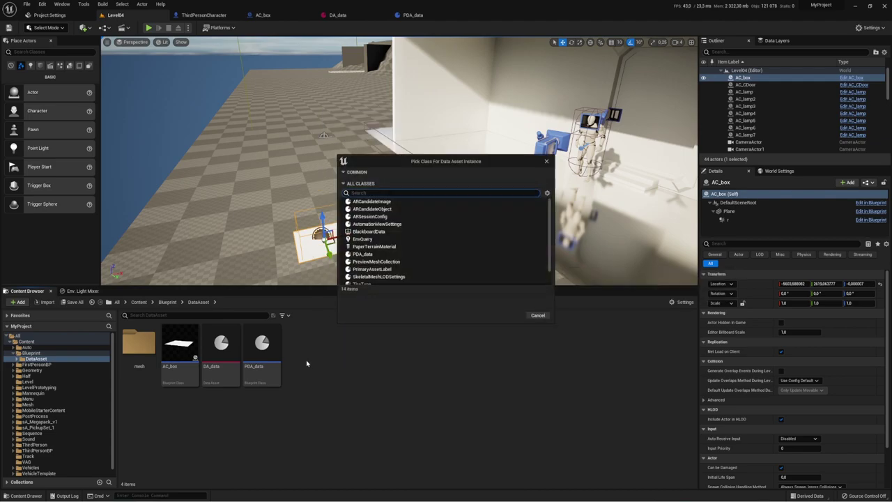
left_click(373, 254)
left_click(512, 316)
type("DA_")
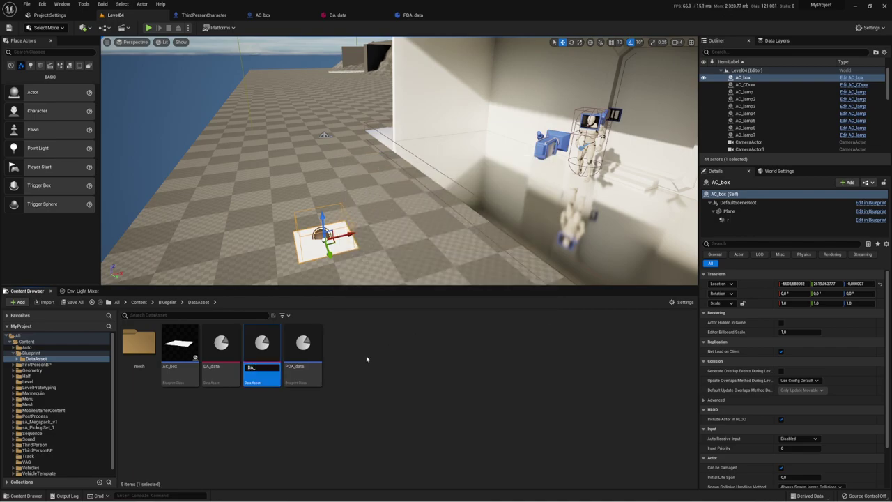
type("gun")
key("Return")
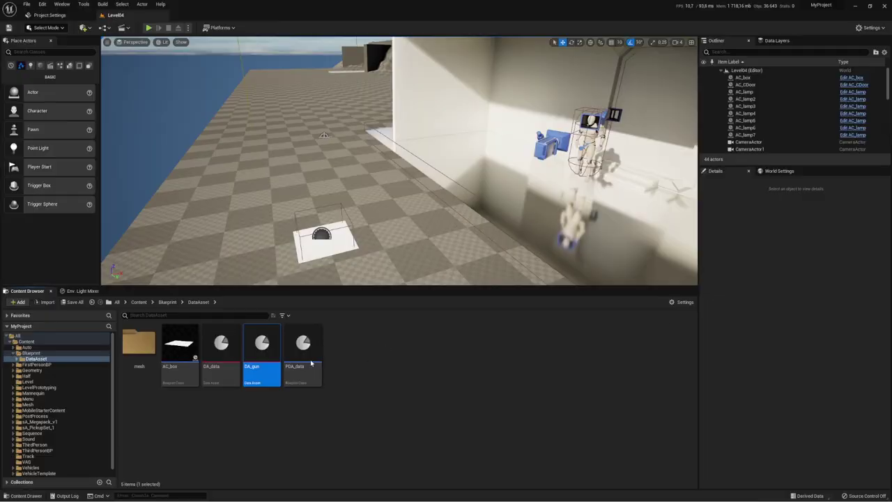
Open DA_gun and set its Mesh to the Sword mesh.
double_click(265, 342)
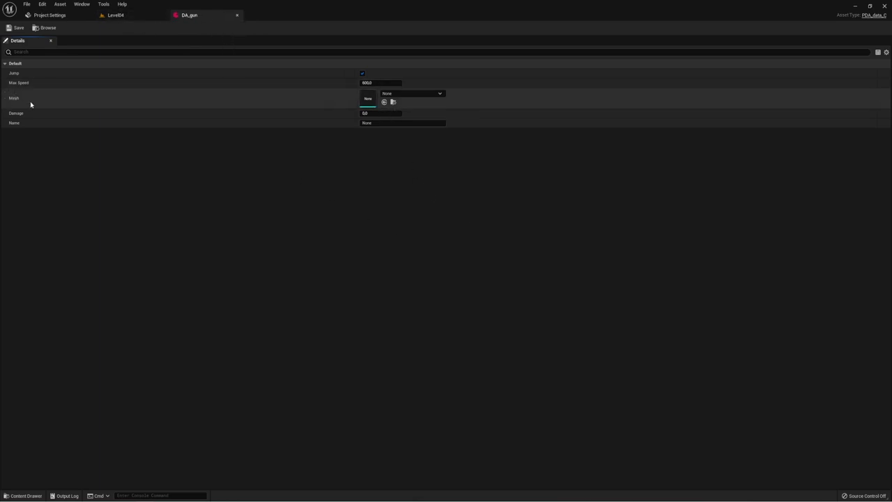
left_click(115, 14)
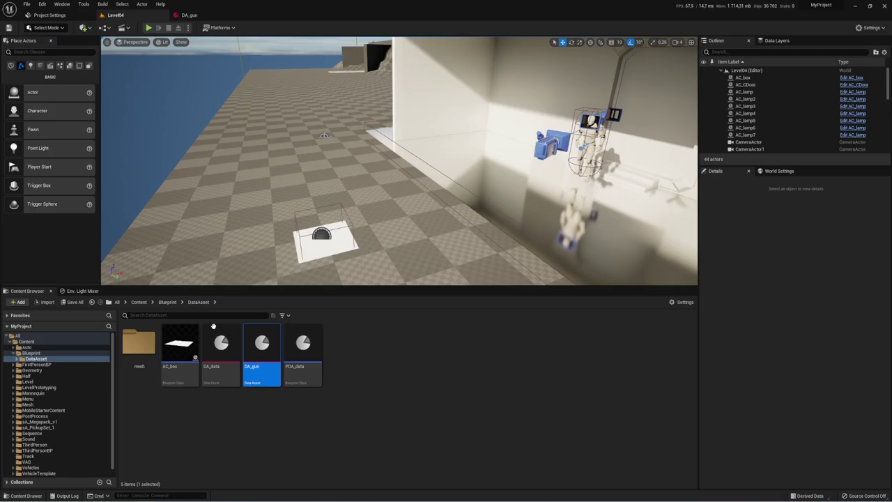
double_click(273, 345)
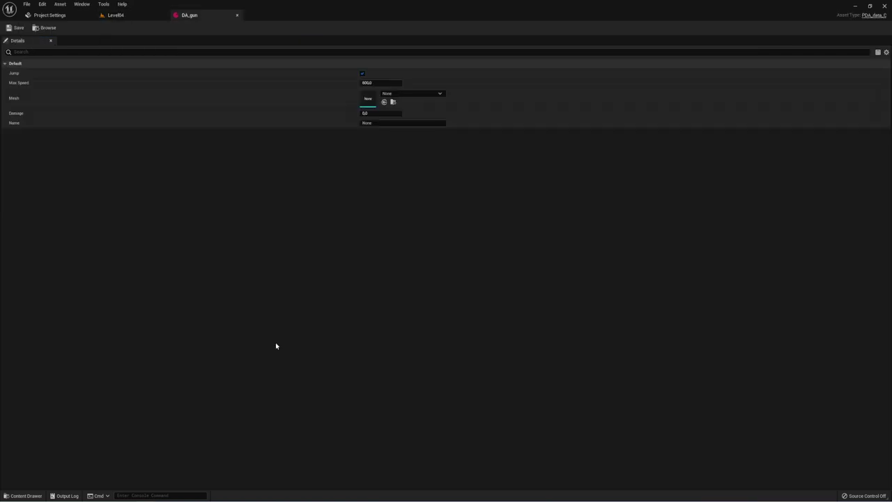
left_click(430, 93)
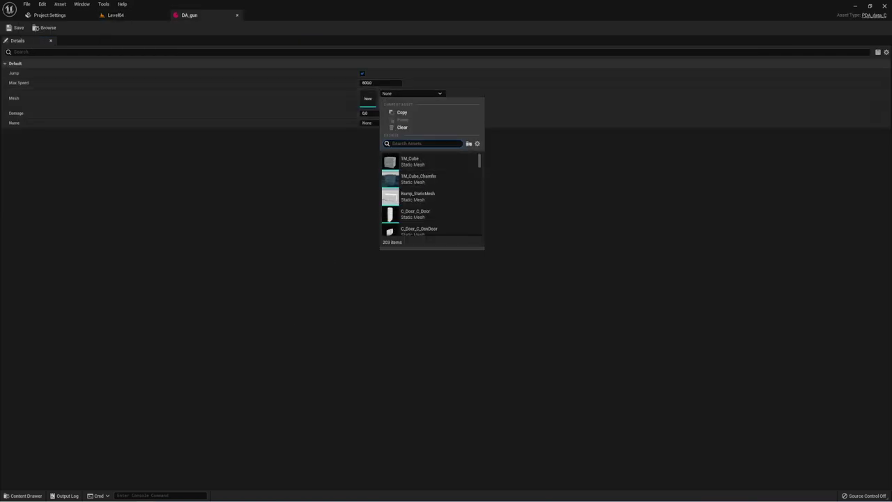
type("swo")
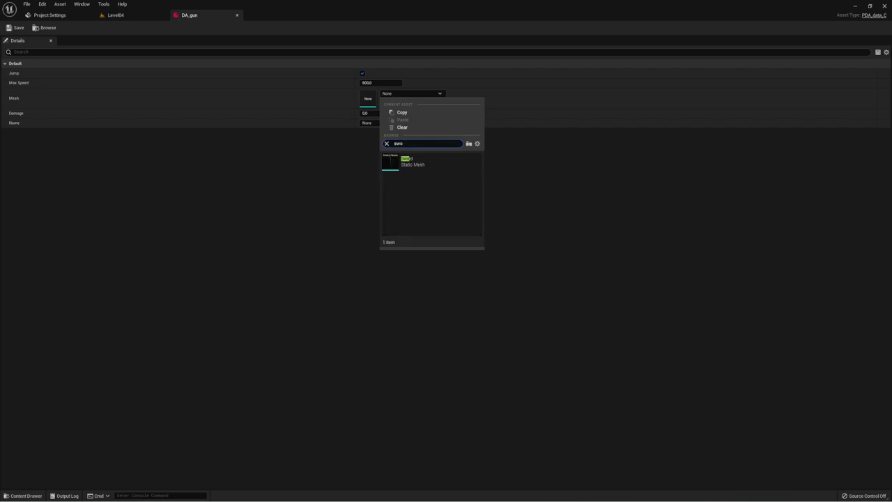
left_click(414, 156)
Enter Name 'Sword' and Damage 60 in DA_gun, then save it.
left_click(376, 113)
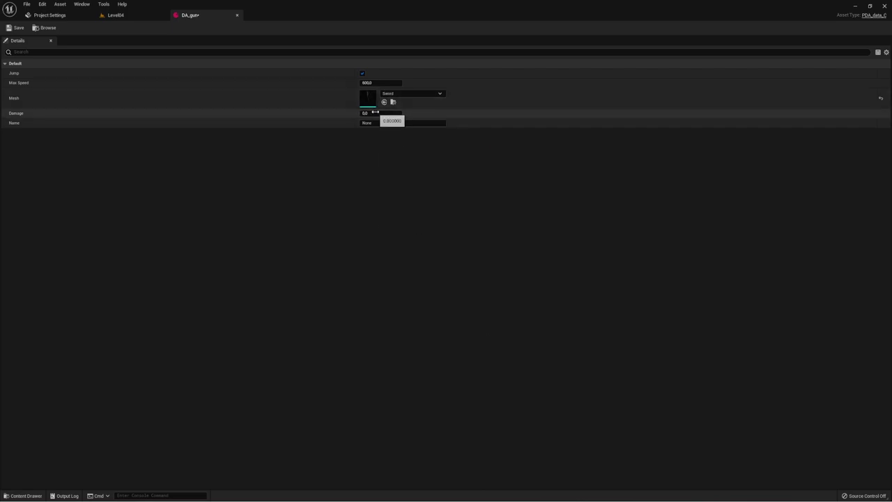
left_click(382, 123)
type("Sword")
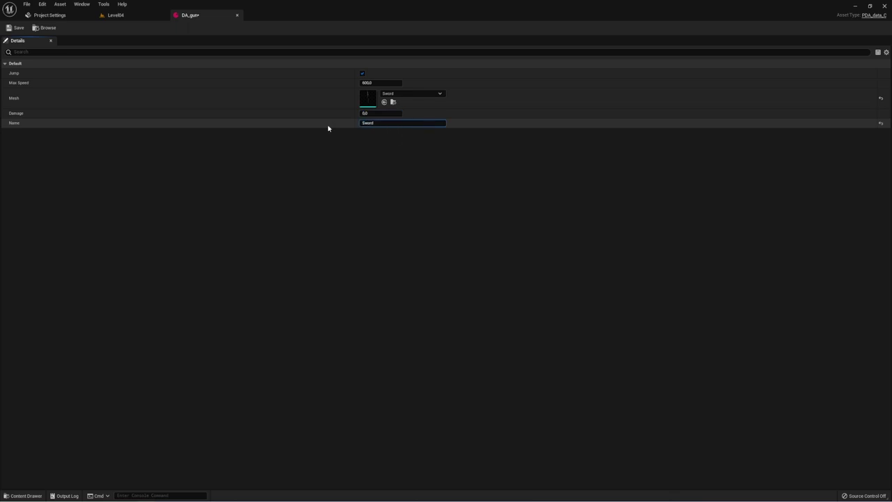
left_click(380, 113)
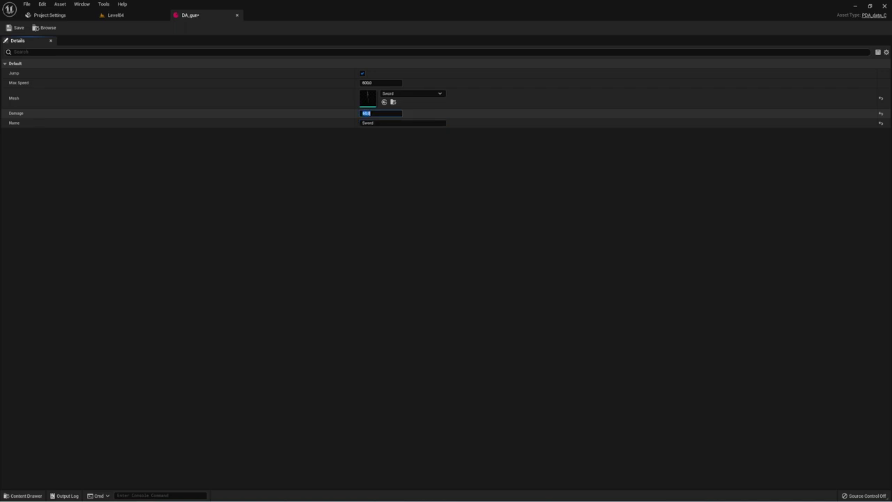
left_click(15, 27)
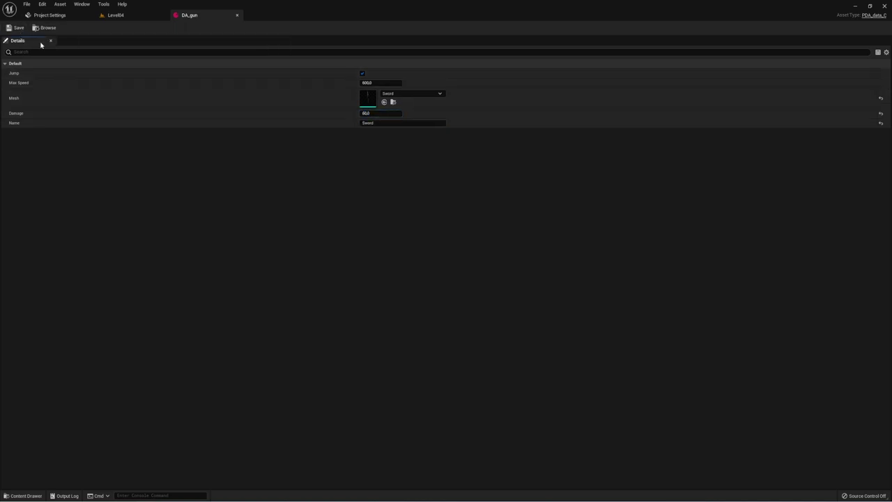
left_click(113, 13)
Create a new Blueprint class in the DataAsset folder named AC_Gun.
right_click(352, 363)
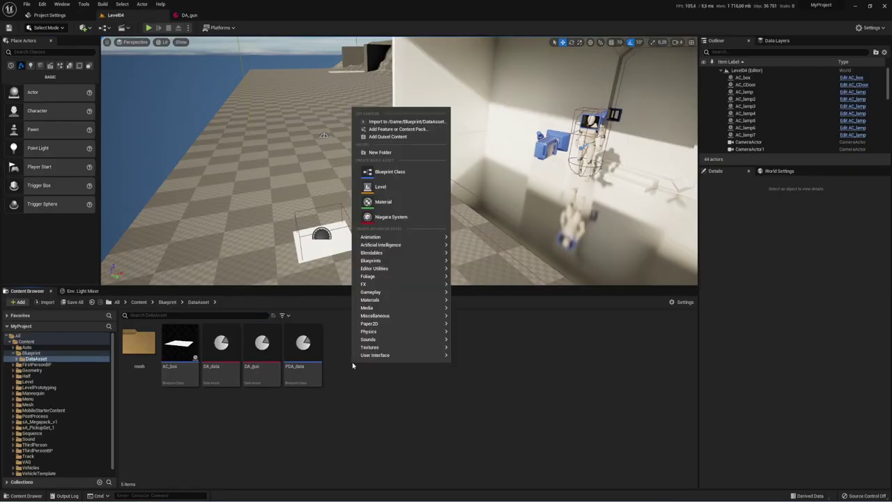
left_click(382, 172)
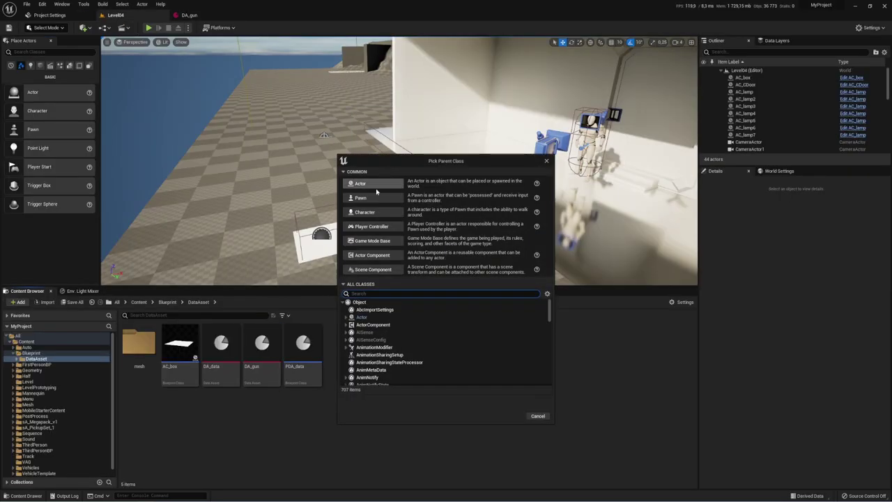
left_click(376, 184)
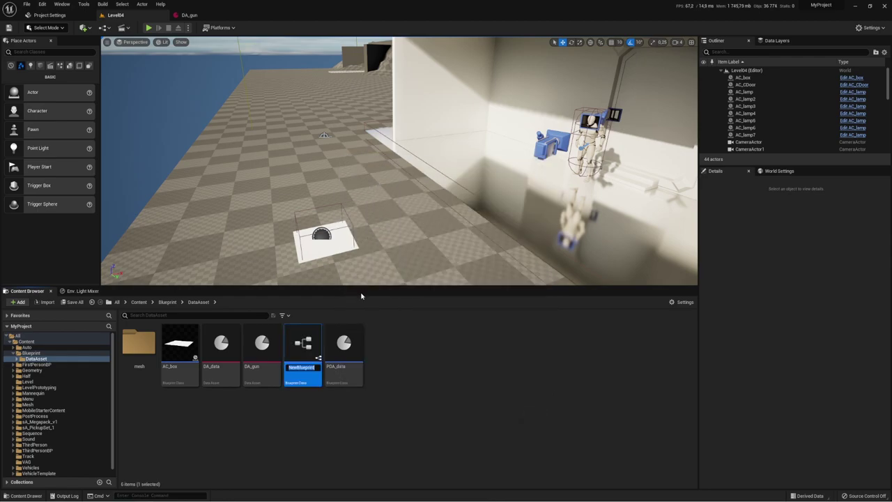
type("AC")
key("BackSpace")
type("Gun")
key("Return")
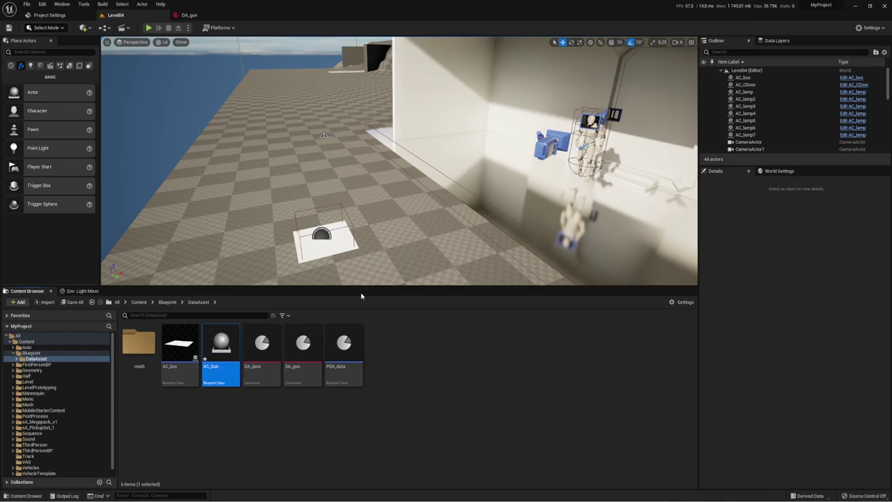
Place an AC_Gun actor on the Level04 floor near the white box.
right_click_drag(388, 257, 419, 230)
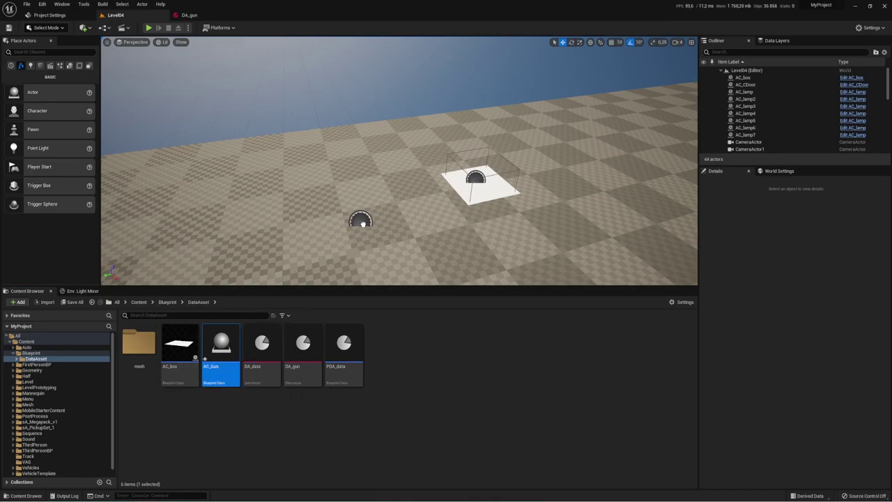
mouse_move(220, 345)
left_mouse_down()
mouse_move(360, 221)
mouse_move(364, 156)
left_mouse_up()
right_click_drag(364, 156, 352, 158)
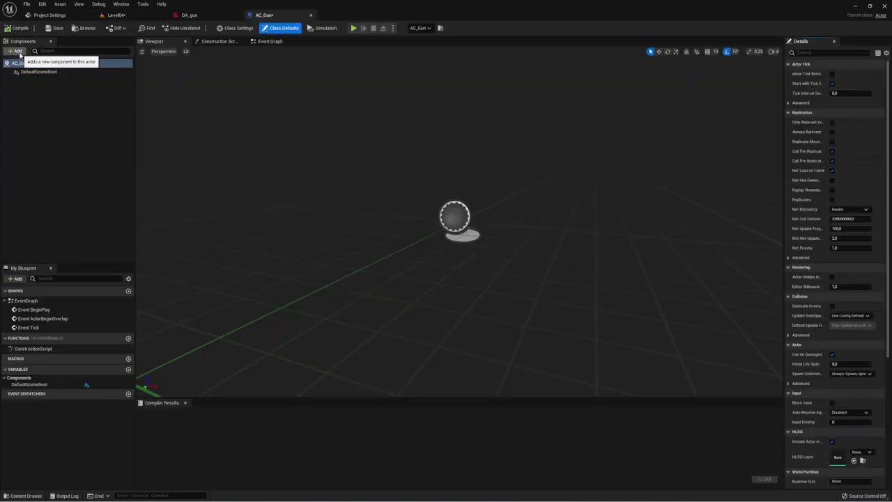
Add a StaticMesh component to AC_Gun.
left_click(39, 72)
left_click(16, 51)
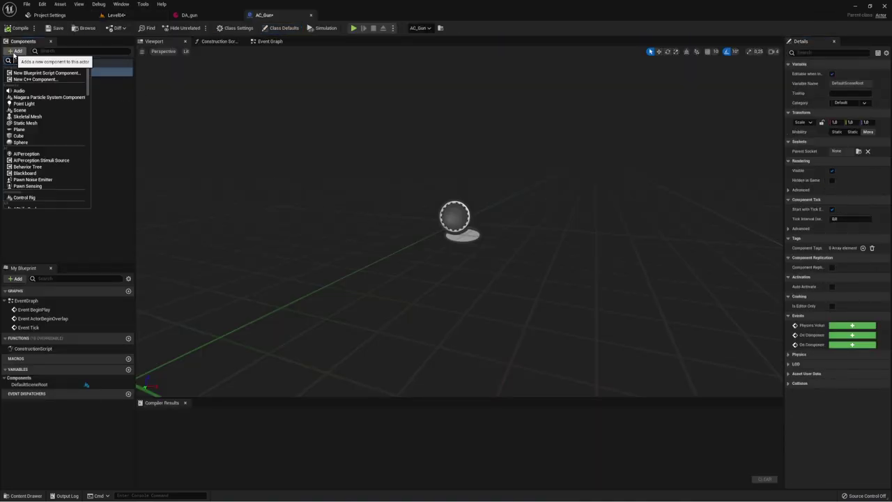
left_click(30, 124)
left_click(56, 120)
left_click(37, 82)
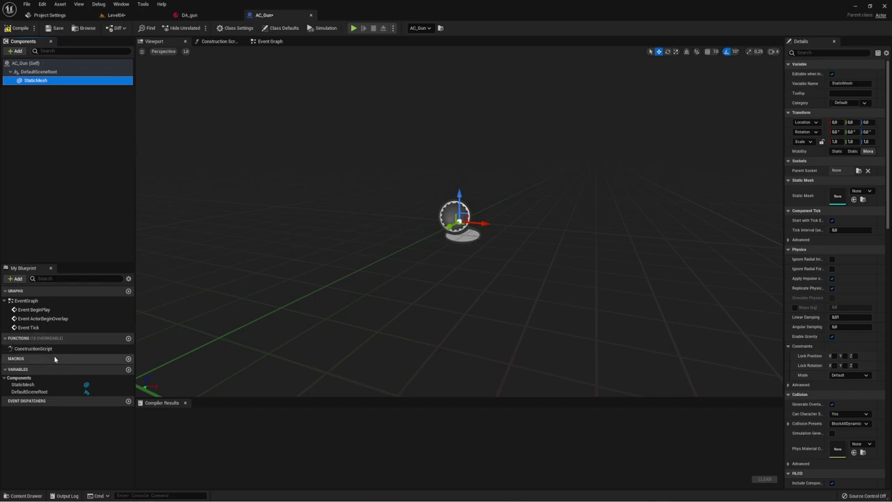
Move the Event BeginPlay node upward, then bring the Construction Script graph into view.
left_click(275, 42)
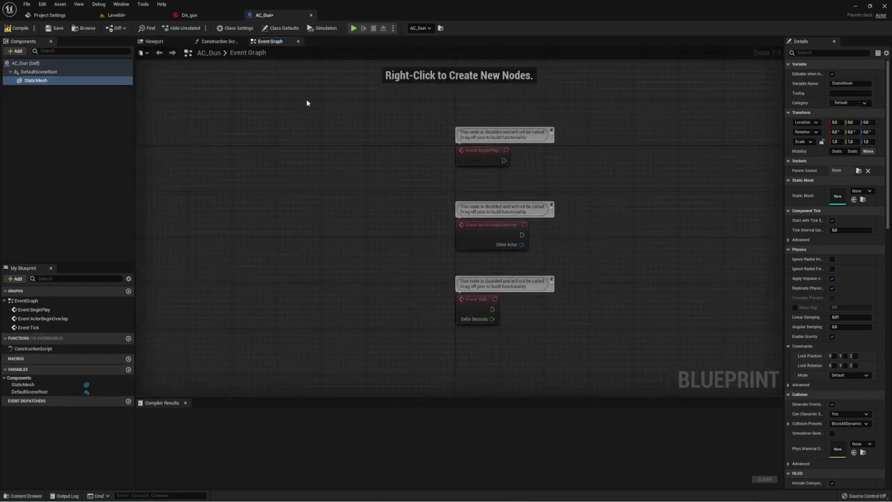
right_click_drag(621, 170, 474, 235)
left_click_drag(323, 228, 324, 152)
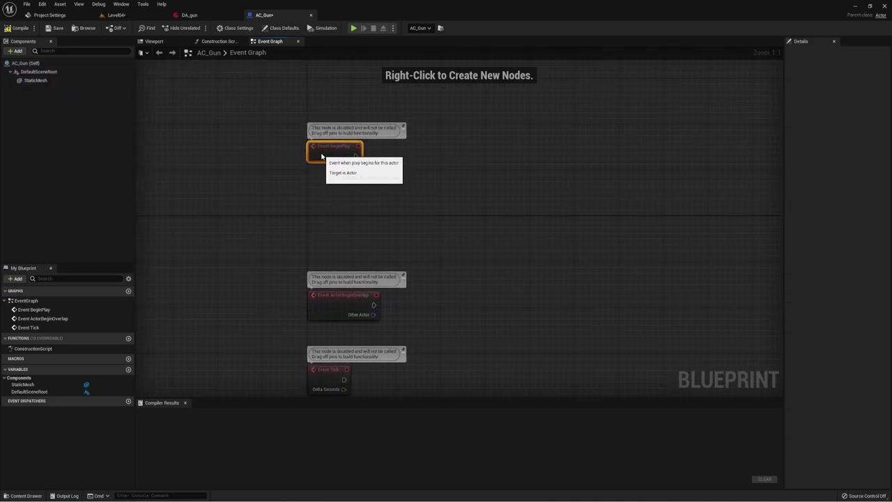
right_click_drag(434, 195, 417, 194)
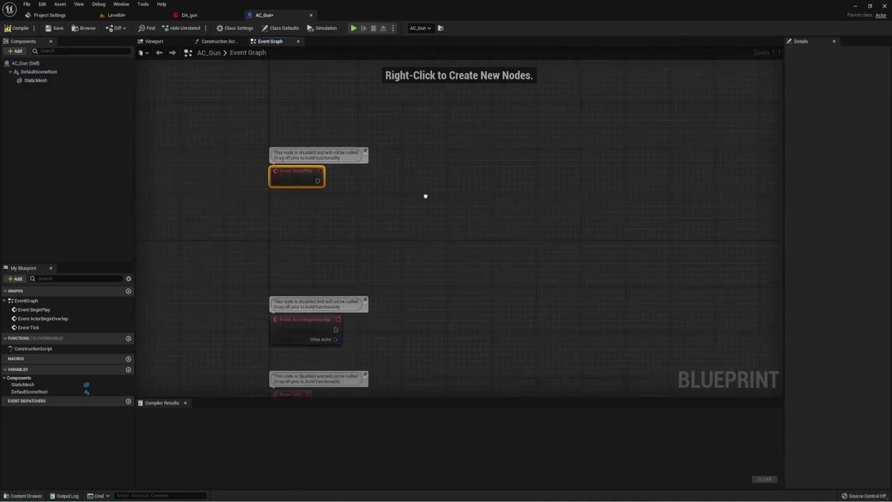
left_click(221, 41)
right_click_drag(633, 248, 449, 226)
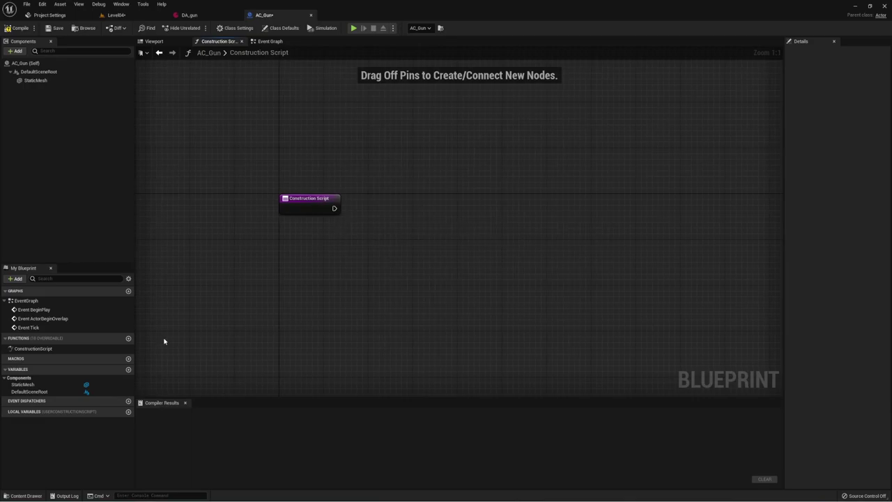
Add a variable named Data of type PDA Data object reference and compile AC_Gun.
left_click(128, 370)
type("Data")
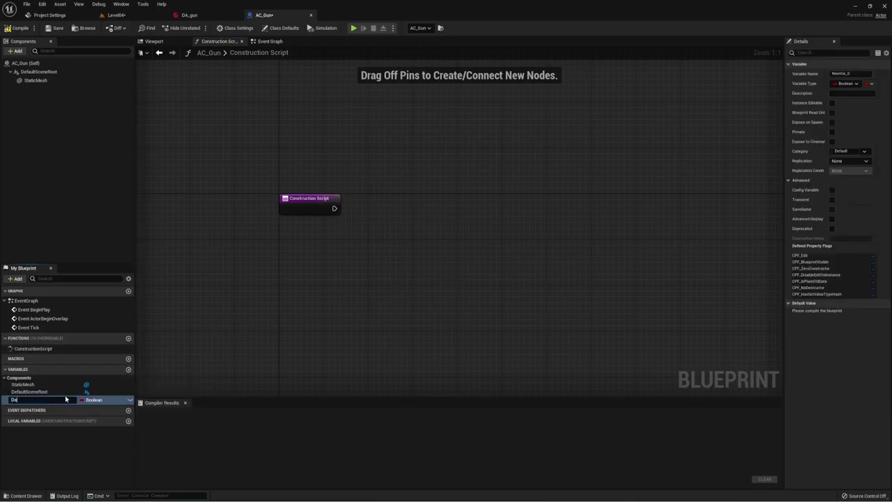
key("Return")
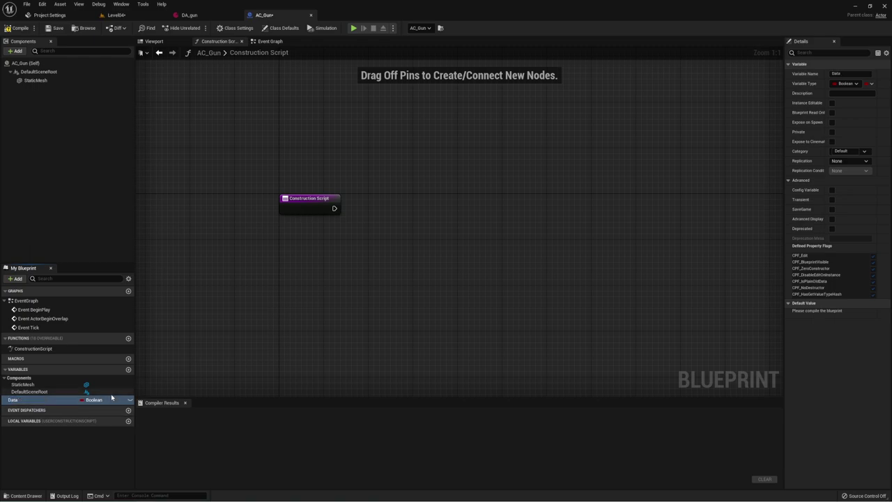
left_click(97, 399)
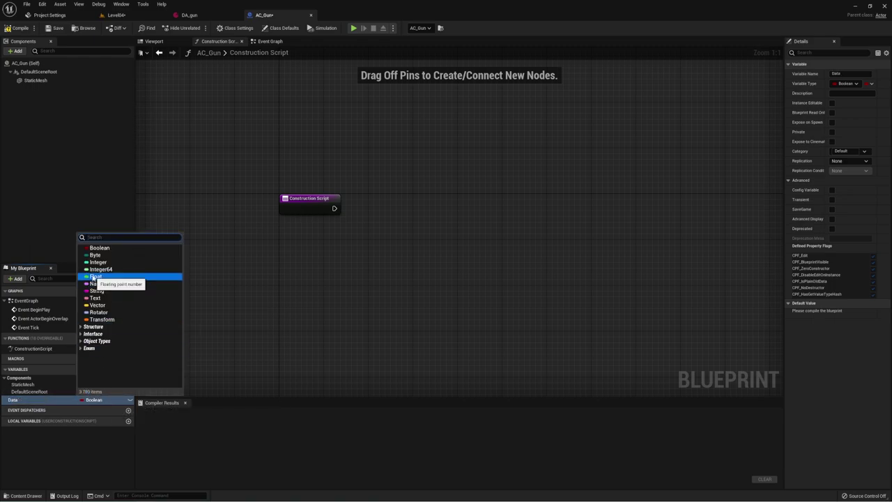
type("Pda")
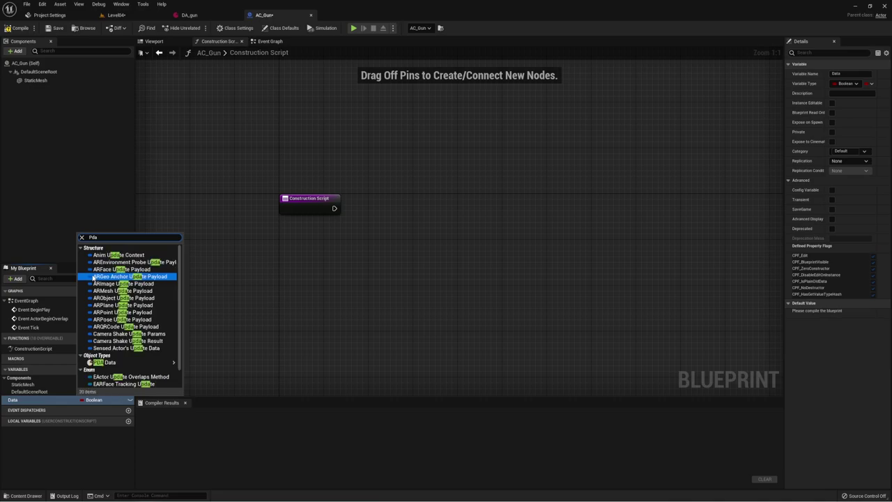
mouse_move(105, 362)
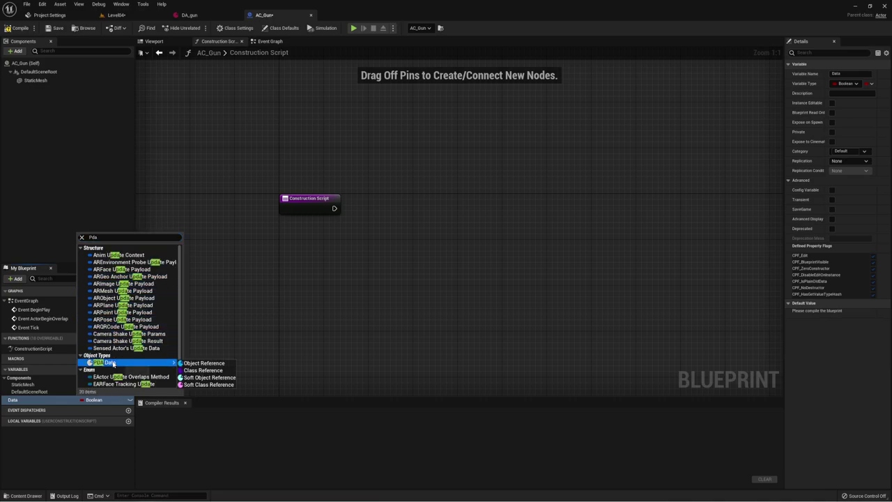
left_click(199, 362)
left_click(17, 27)
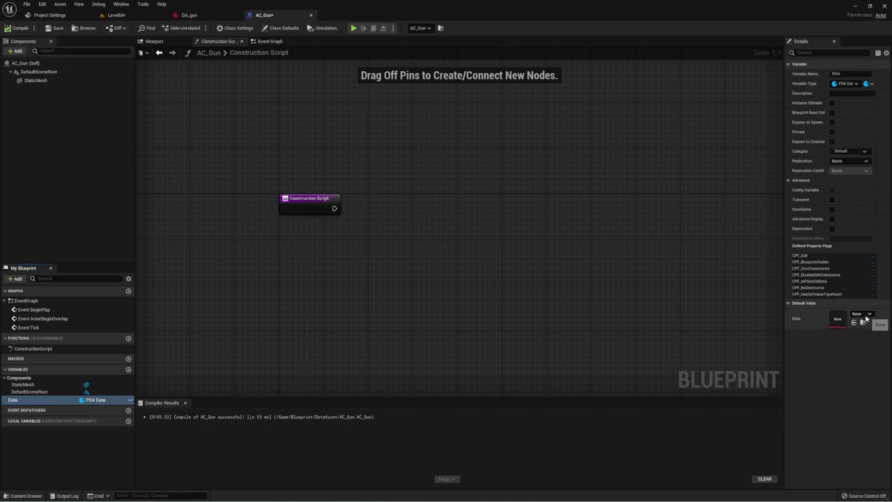
Default Data to DA_gun, make it Instance Editable, and recompile AC_Gun.
left_click(860, 313)
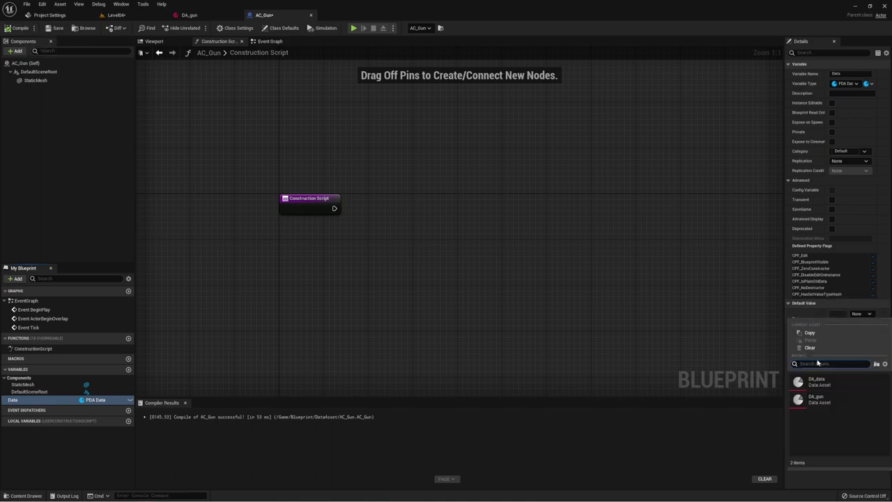
left_click(817, 400)
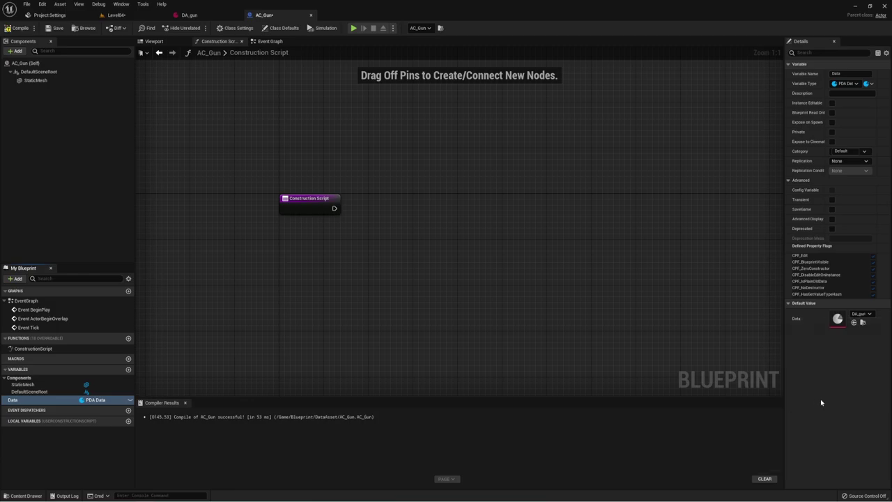
left_click(15, 28)
right_click_drag(387, 207, 346, 196)
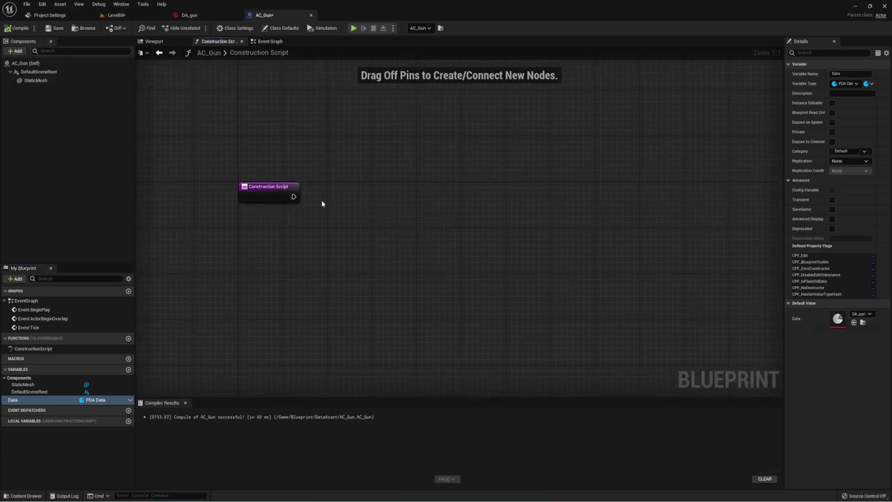
left_click(129, 402)
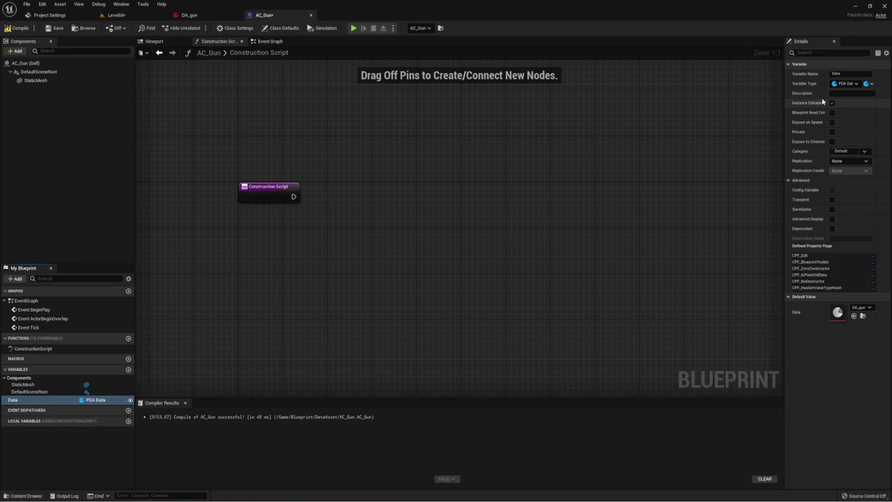
left_click(16, 28)
left_click(115, 15)
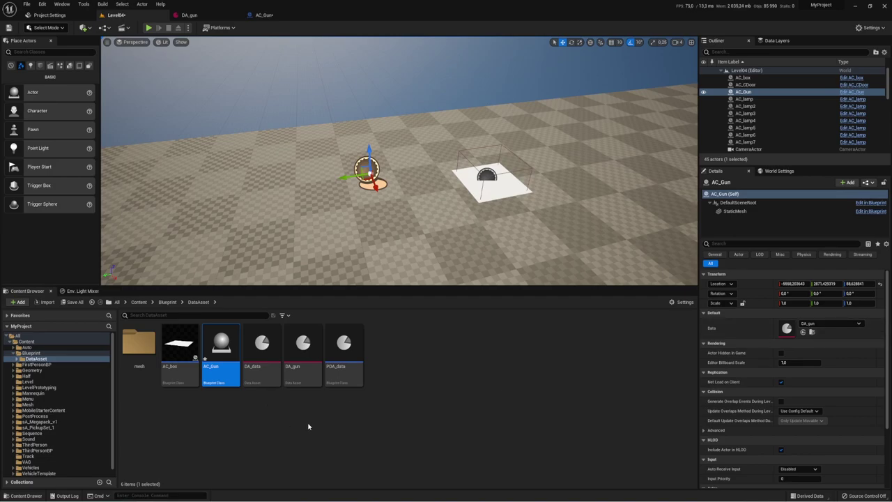
Create a PDA_data data asset named DA_sword, then open DA_gun's Mesh choices.
left_click(363, 426)
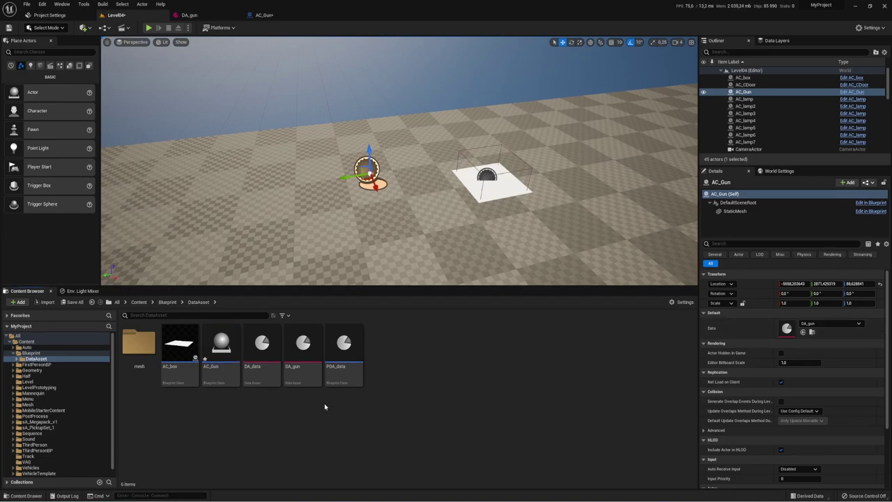
right_click(394, 357)
mouse_move(435, 313)
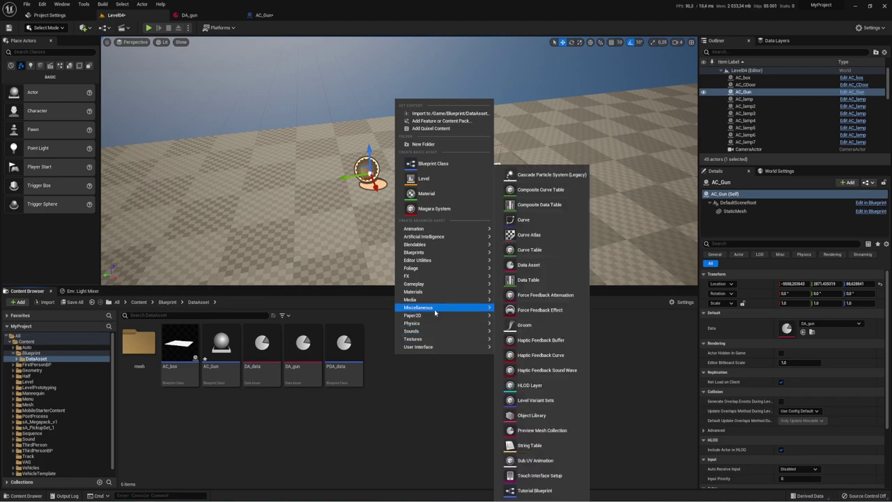
left_click(534, 267)
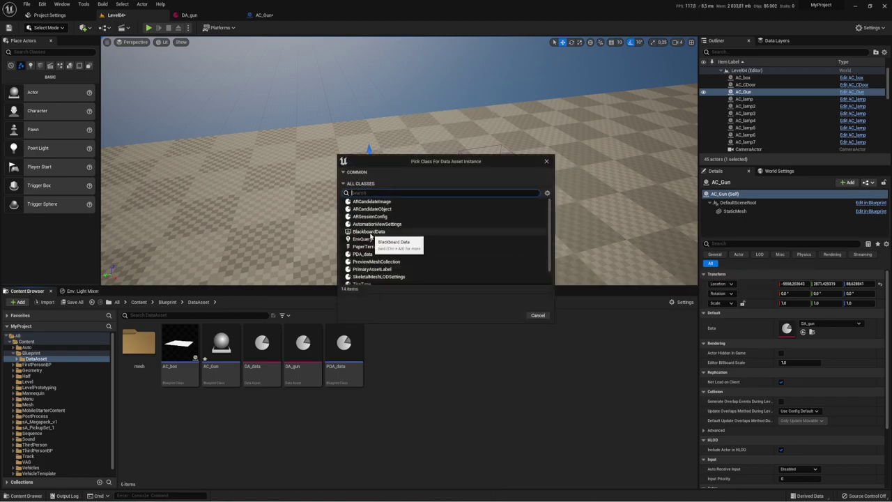
left_click(366, 254)
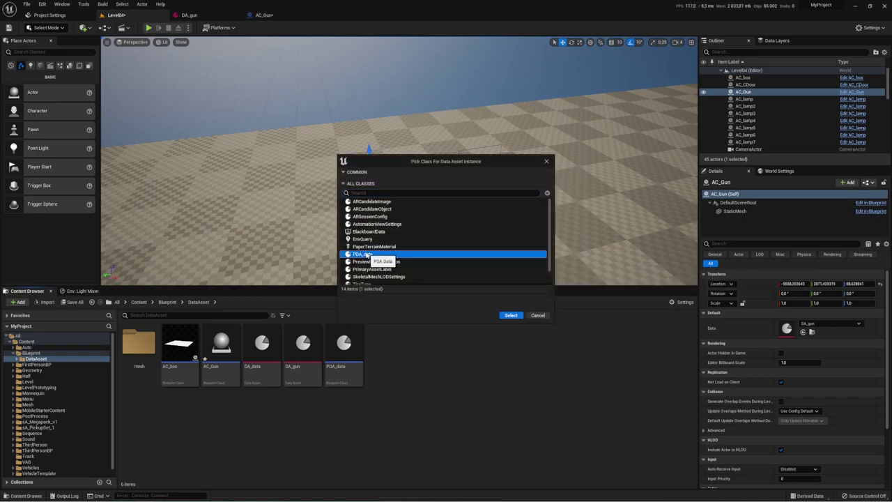
left_click(508, 315)
type("DA_swor")
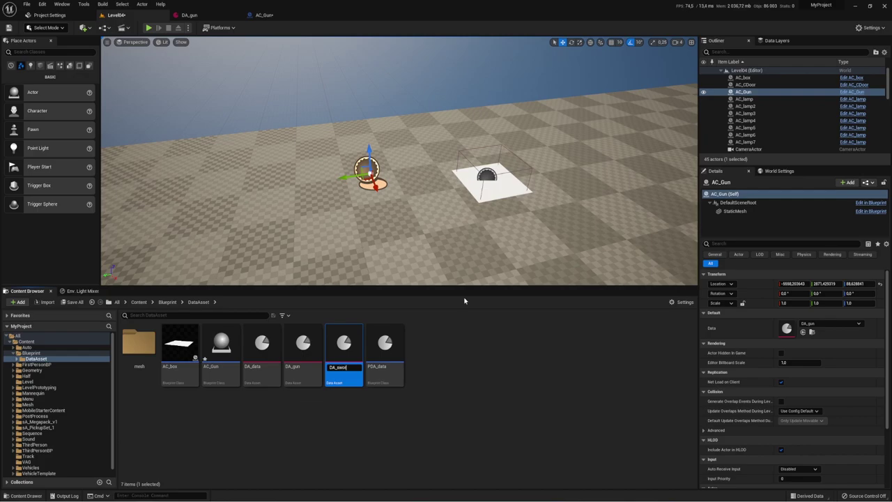
type("d")
key("Return")
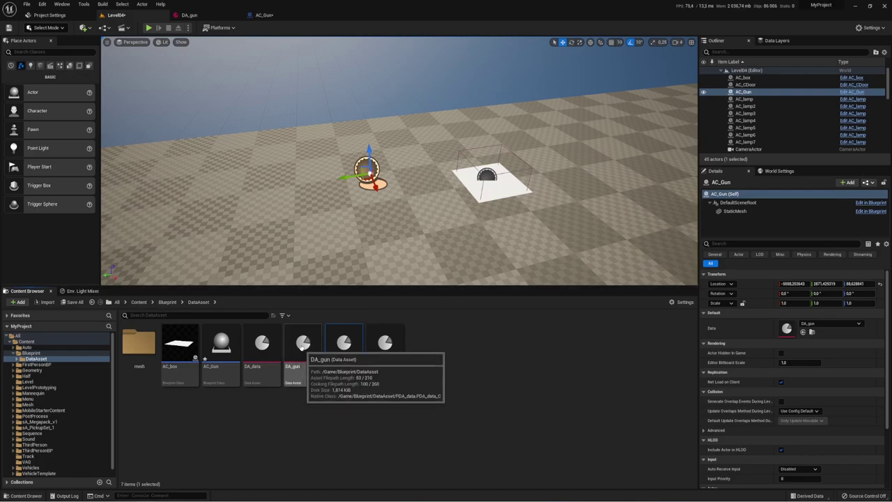
double_click(302, 349)
left_click(412, 94)
type("G")
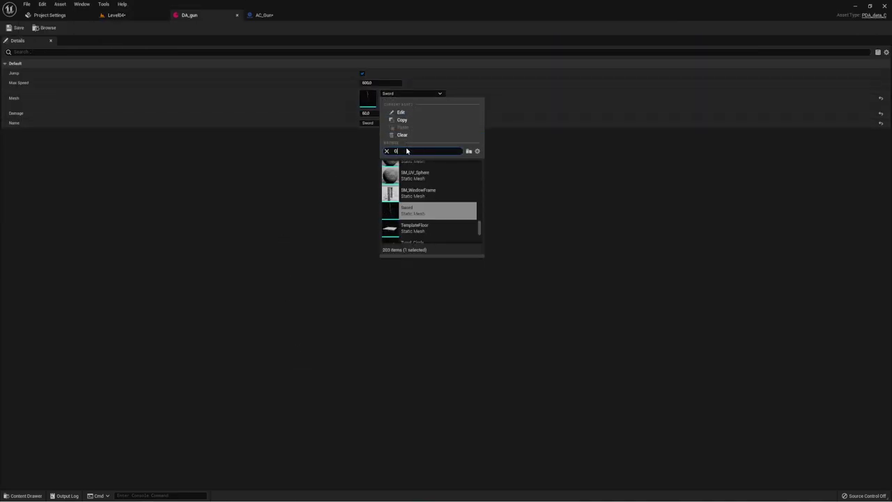
Set DA_gun's Mesh to Gun and its Name to Gun, save it, and go back to Level04.
type("un")
left_click(406, 185)
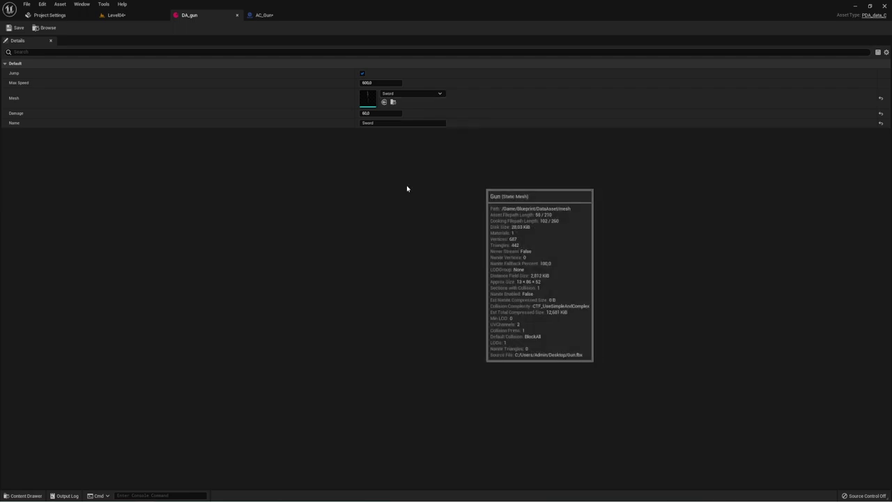
left_click(365, 123)
type("Gun")
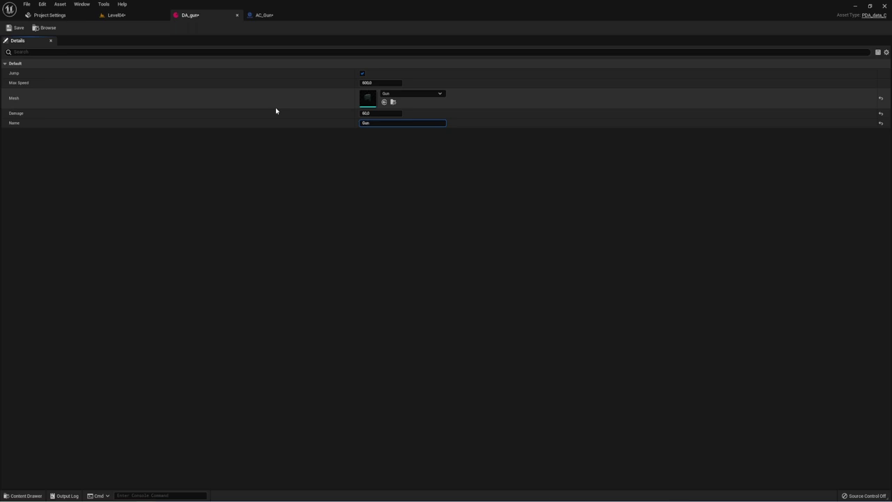
left_click(15, 27)
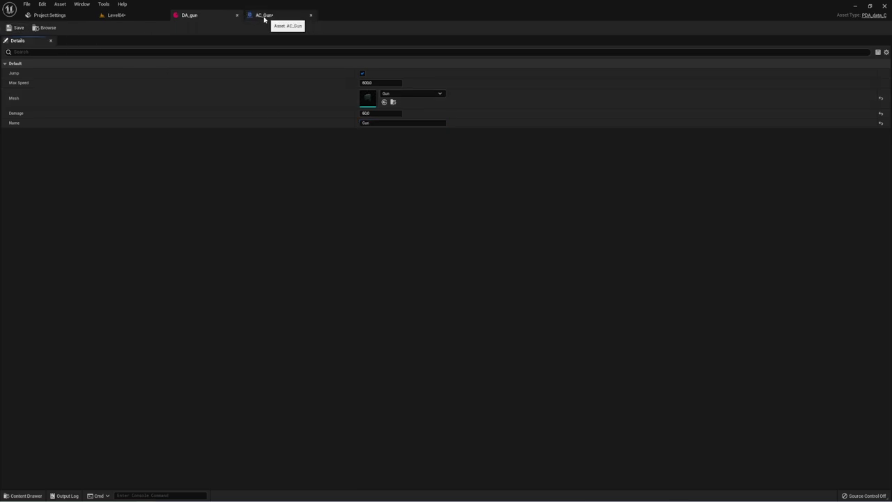
left_click(138, 15)
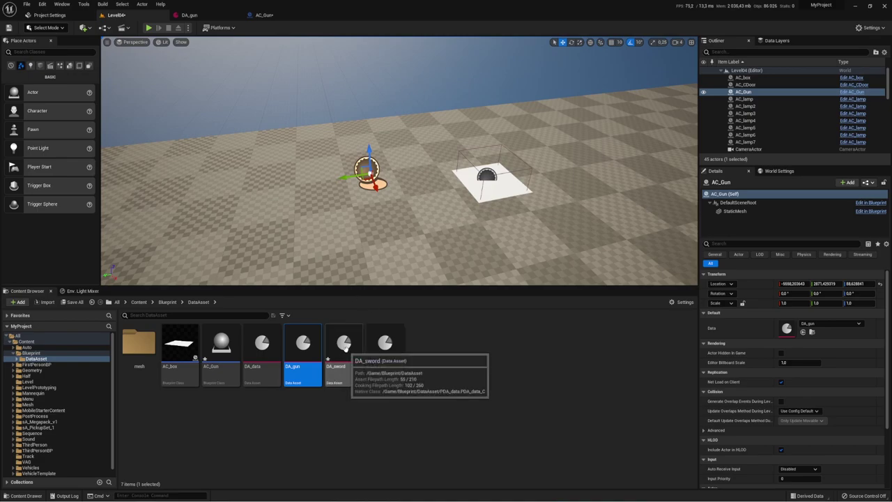
Give DA_sword the Sword mesh and the Name Sword, then go to the AC_Gun blueprint.
double_click(345, 348)
left_click(391, 94)
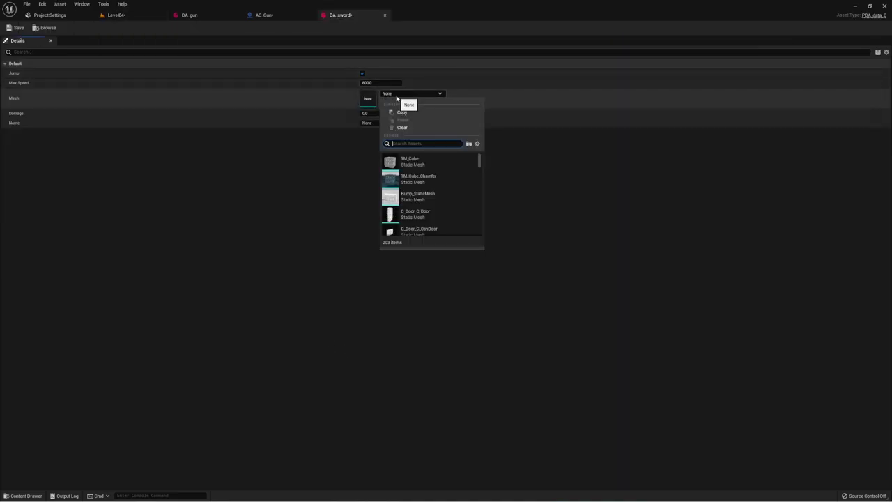
type("sword")
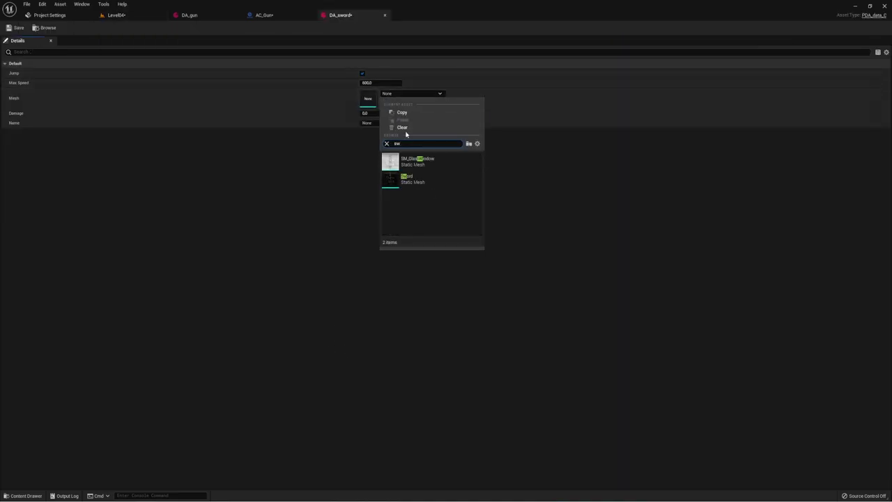
left_click(415, 179)
left_click(367, 123)
type("Sword")
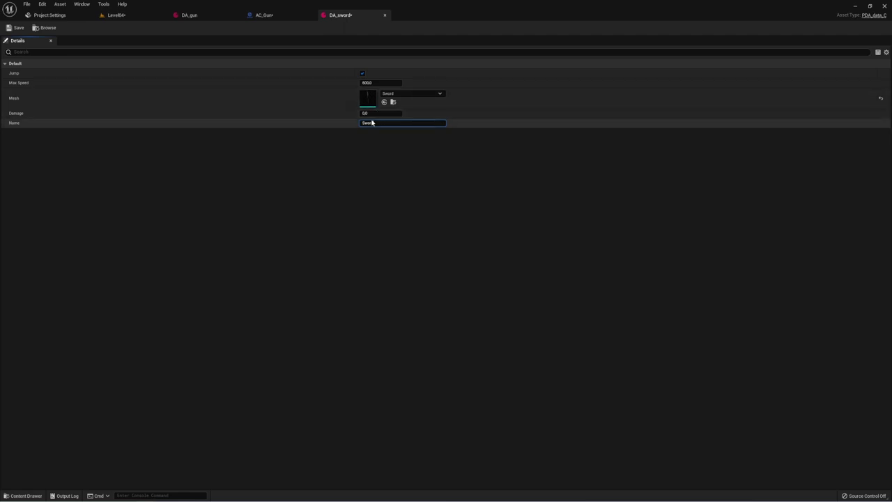
key("Return")
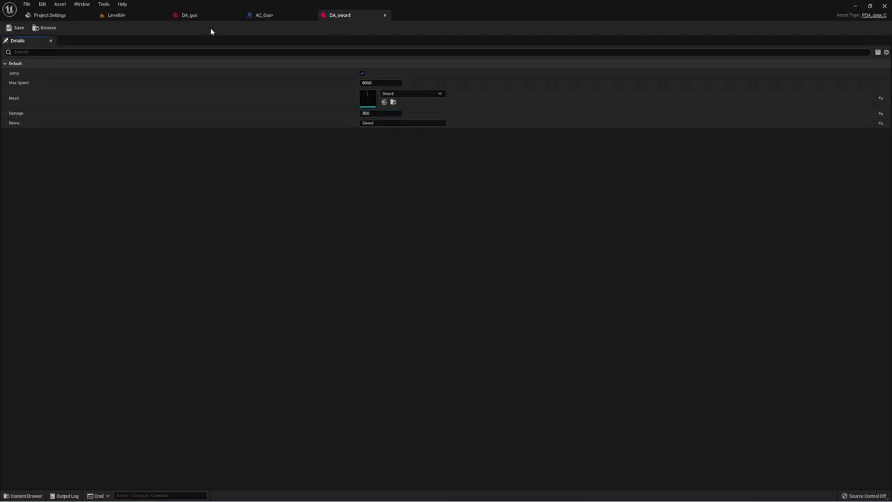
left_click(264, 16)
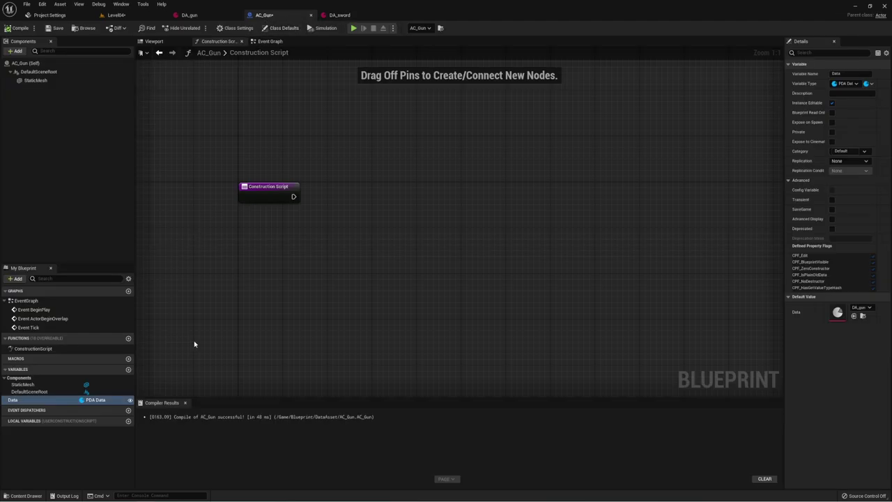
Compile AC_Gun, add two new variables, and make the first one a Static Mesh type.
left_click(16, 28)
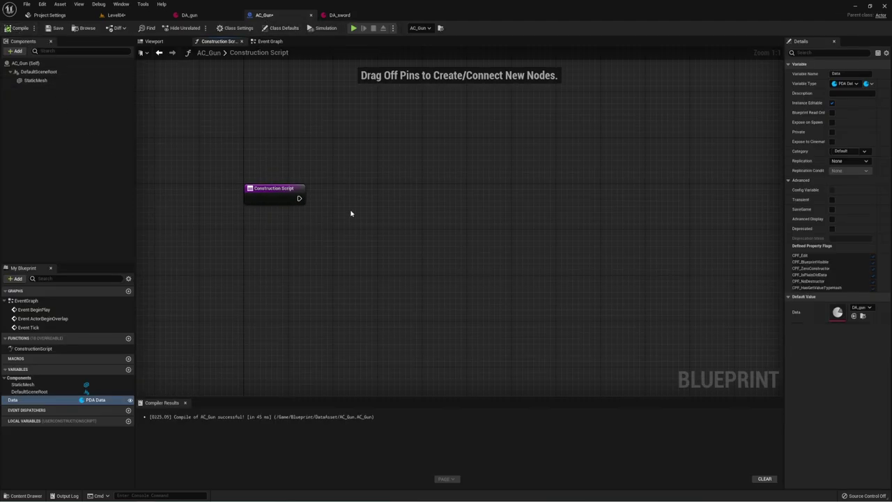
right_click_drag(351, 213, 357, 188)
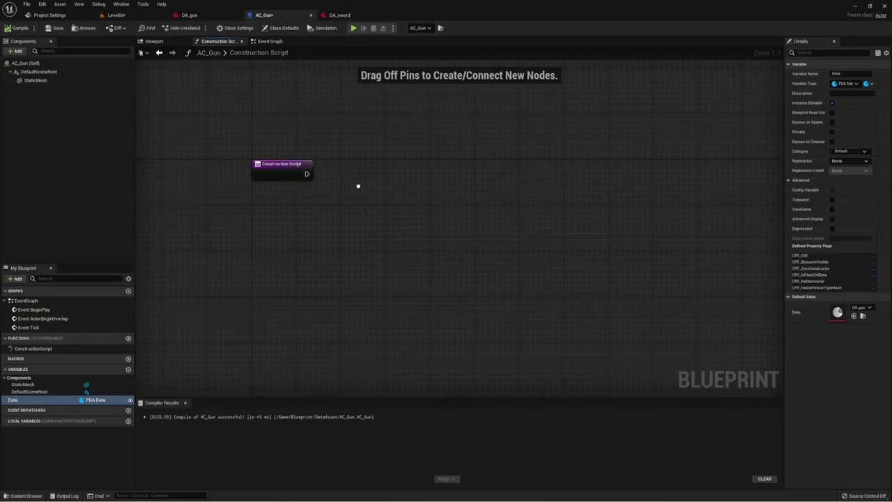
left_click(128, 369)
left_click(128, 369)
left_click(95, 418)
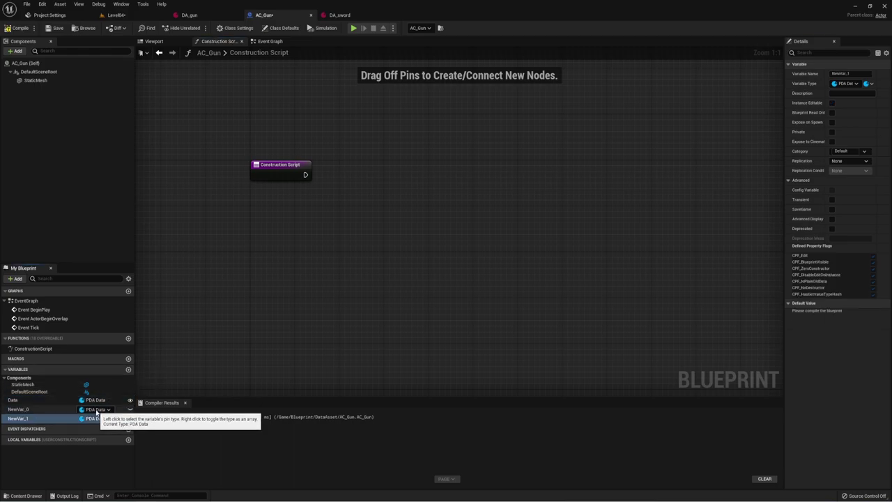
left_click(95, 418)
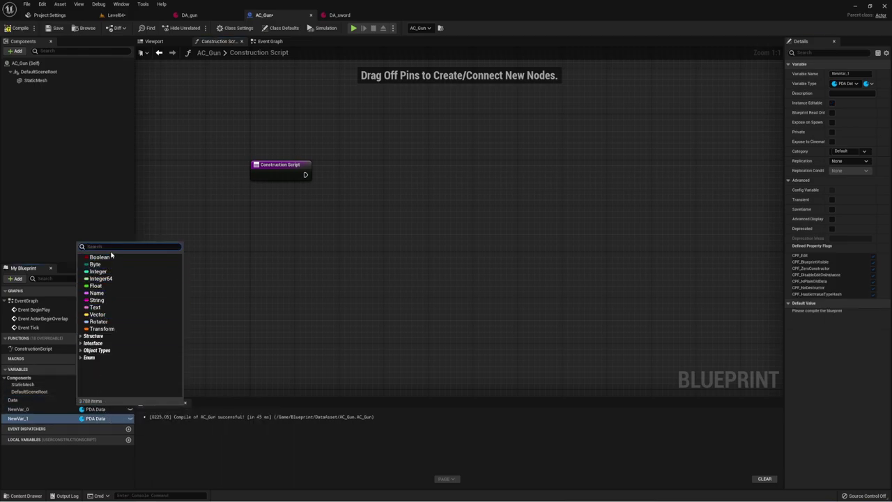
type("static")
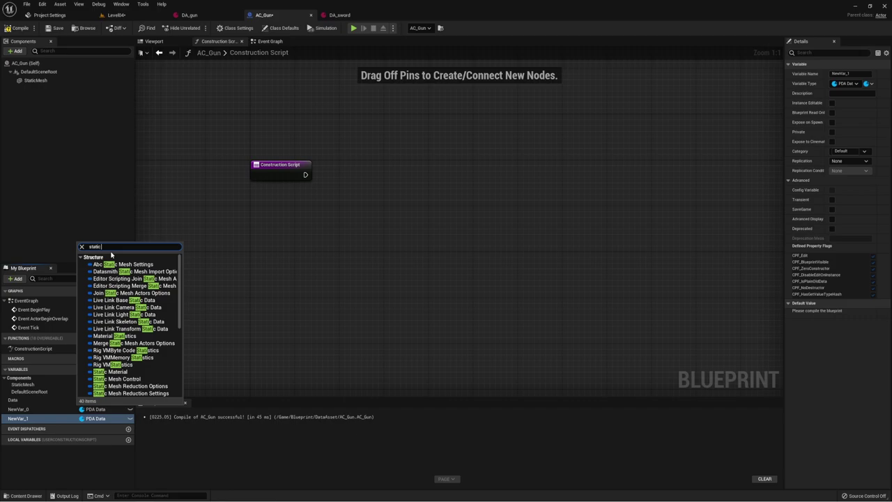
type(" mes")
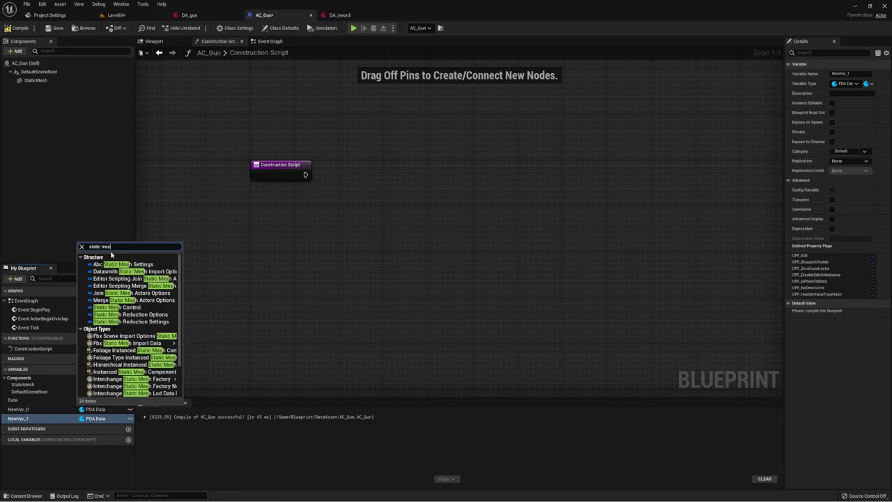
scroll(132, 334, "down", 2)
left_click(137, 354)
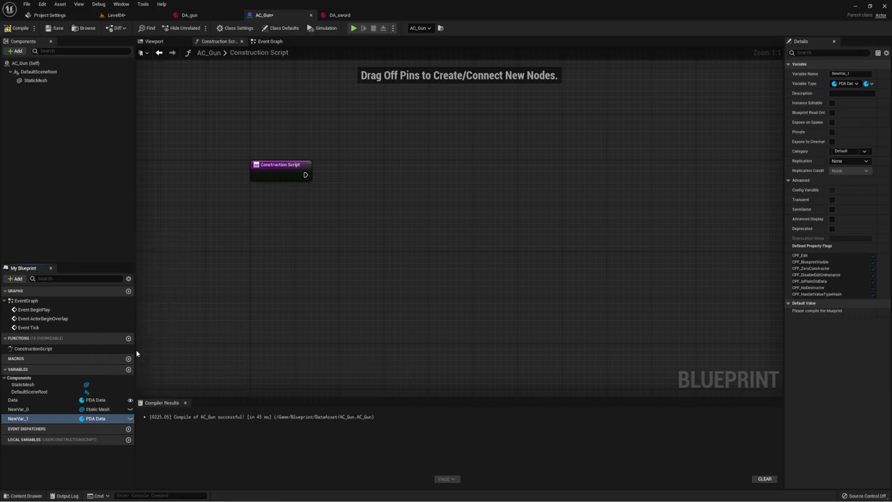
Make the second variable a Name type, then rename the variables Name and Mesh.
left_click(95, 418)
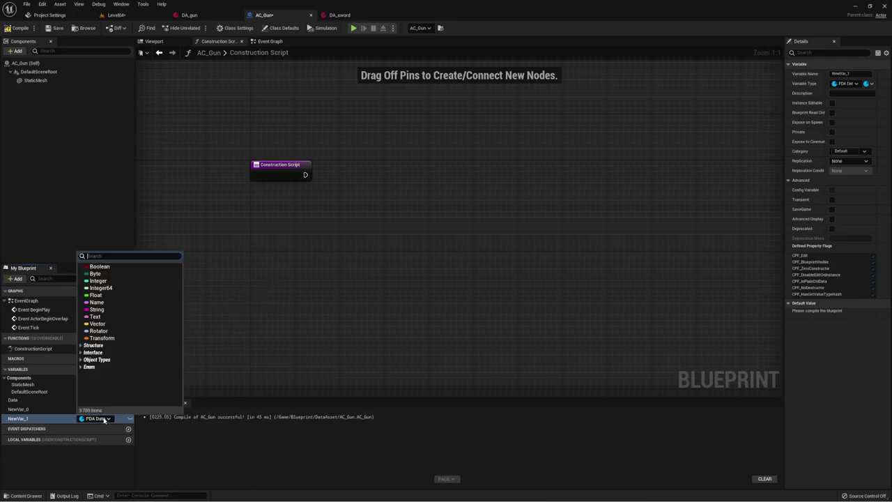
left_click(98, 303)
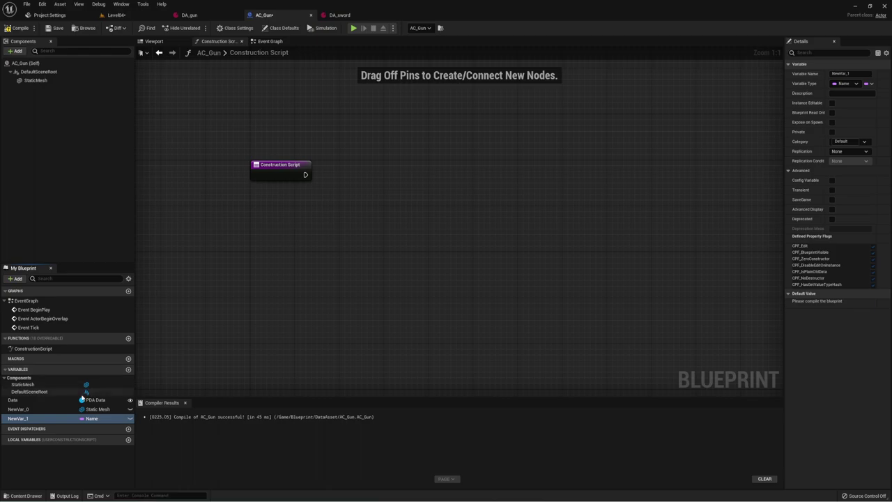
double_click(29, 418)
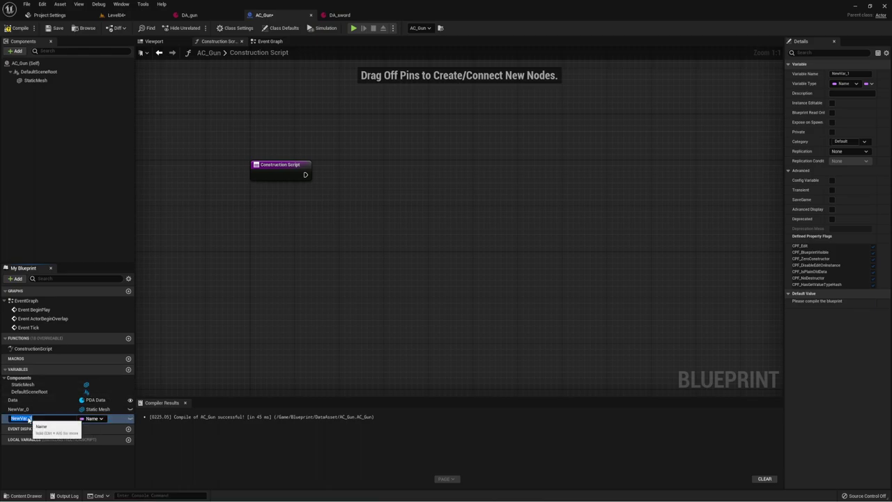
type("Name")
key("Return")
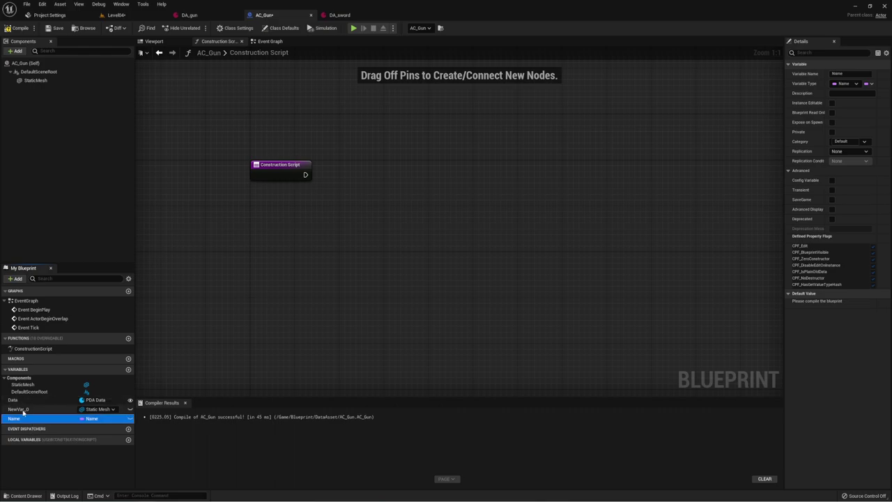
left_click(25, 410)
left_click(26, 411)
type("Mesh")
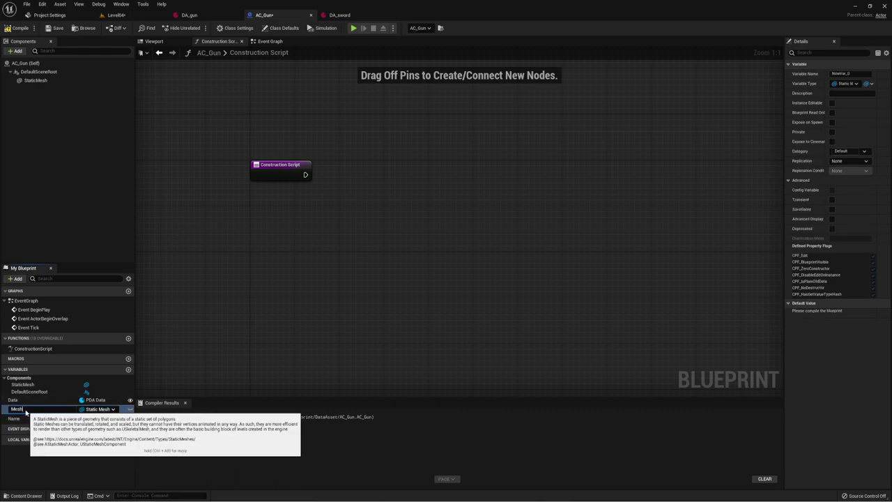
key("Return")
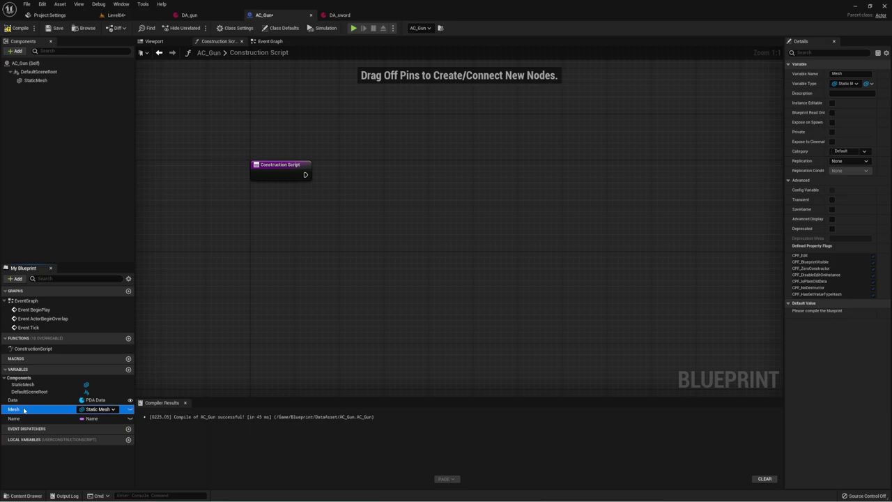
Add a Float variable named Damage, then bring up the Event Graph.
left_click(129, 370)
type("Damage")
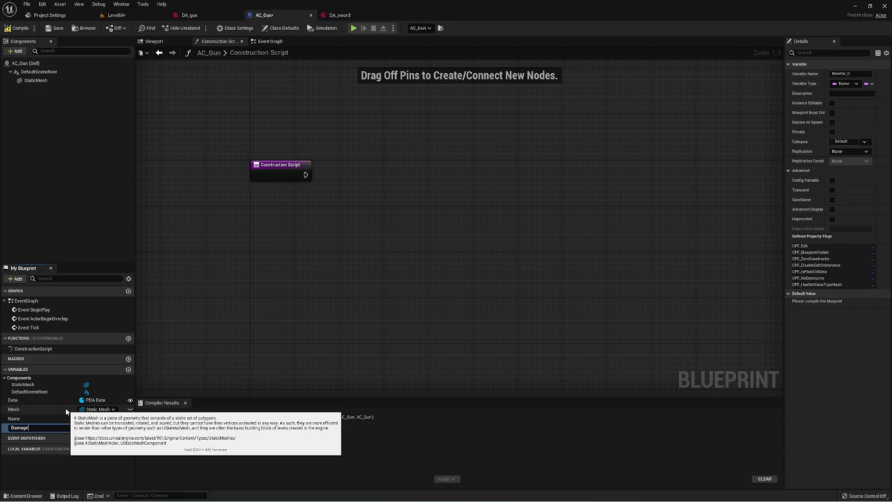
key("Return")
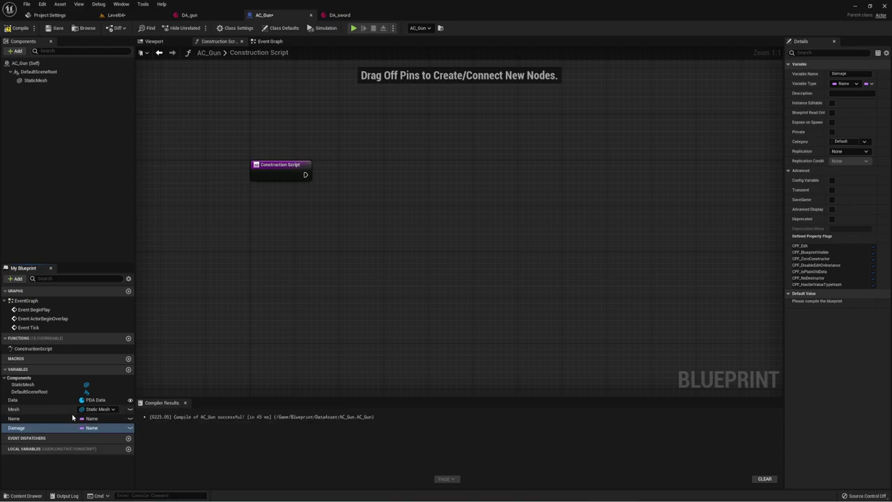
left_click(91, 427)
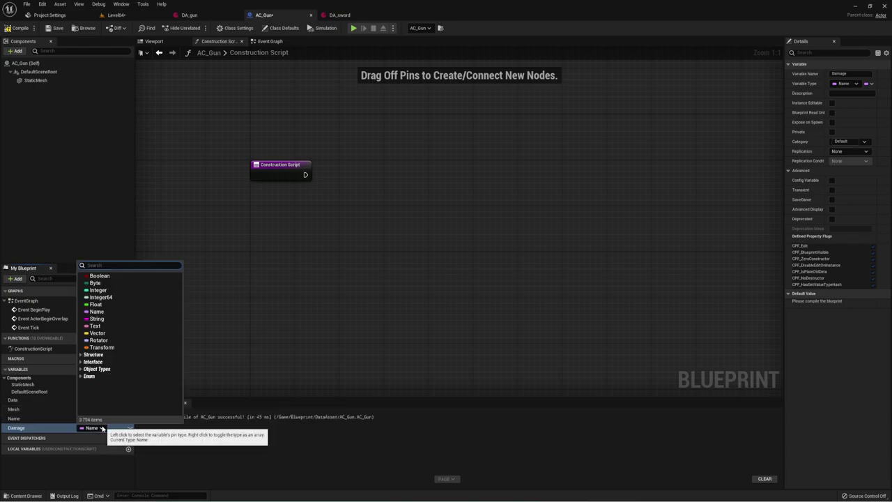
left_click(103, 305)
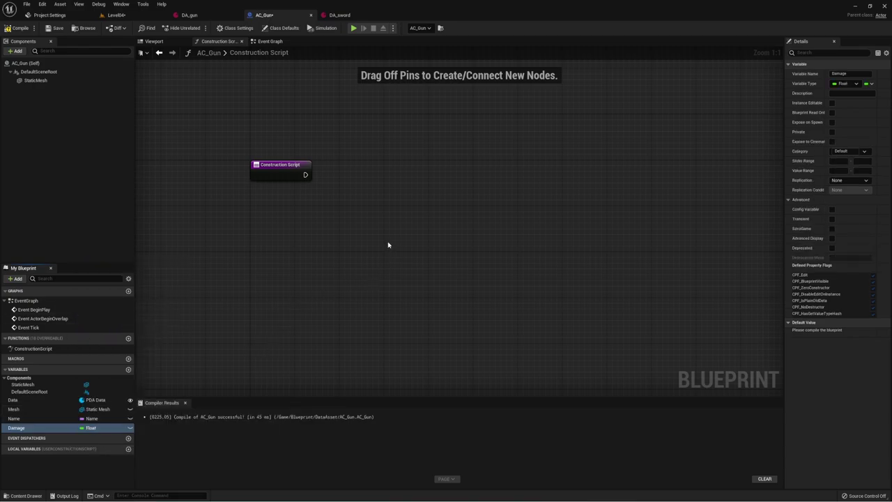
right_click_drag(389, 245, 342, 266)
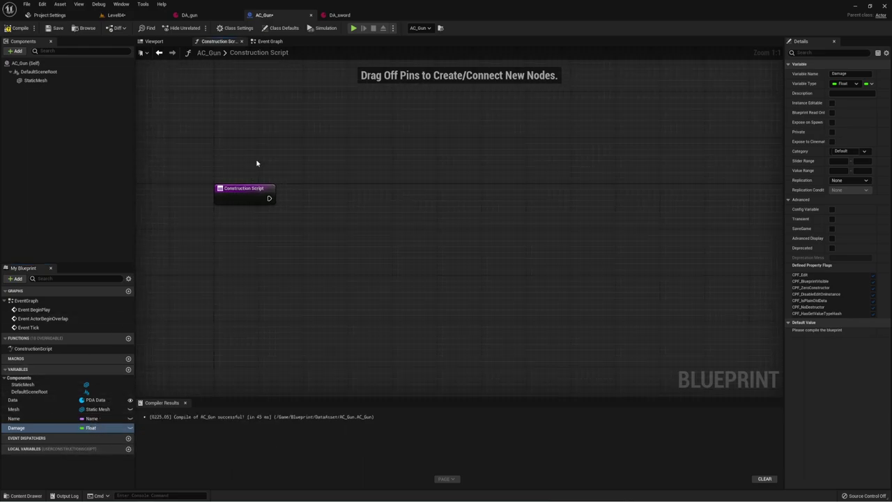
left_click(278, 42)
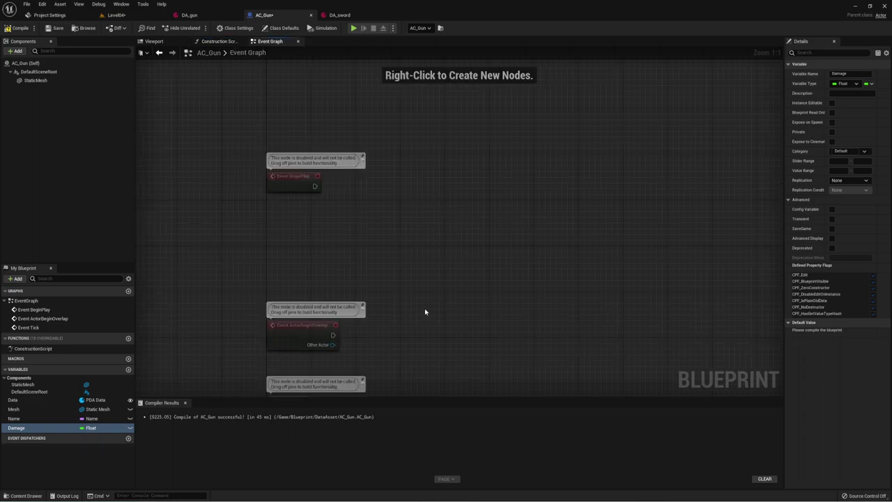
Add a Set Static Mesh node for the StaticMesh component and run it from Event BeginPlay.
right_click_drag(424, 308, 398, 279)
left_click(261, 203)
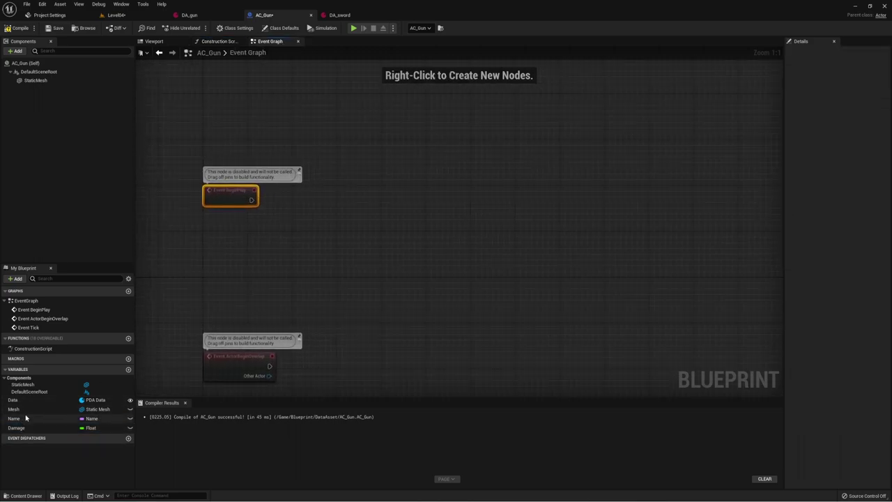
left_click_drag(21, 410, 226, 231, "alt")
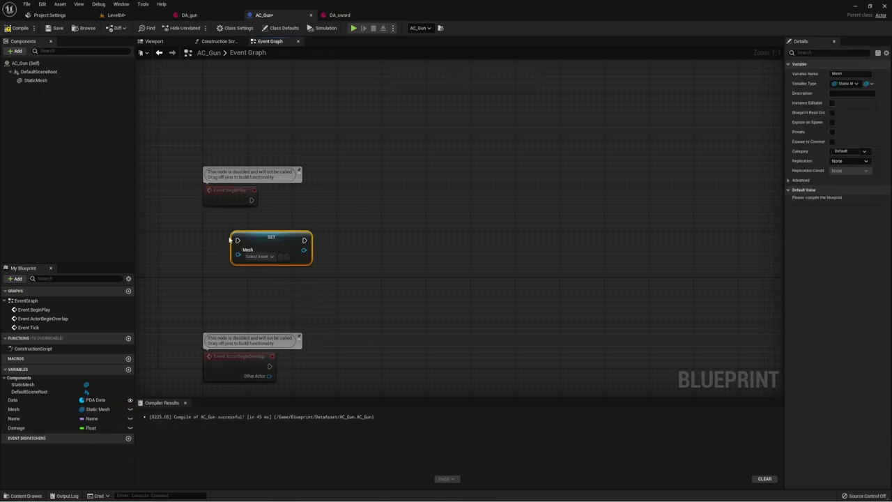
key("Delete")
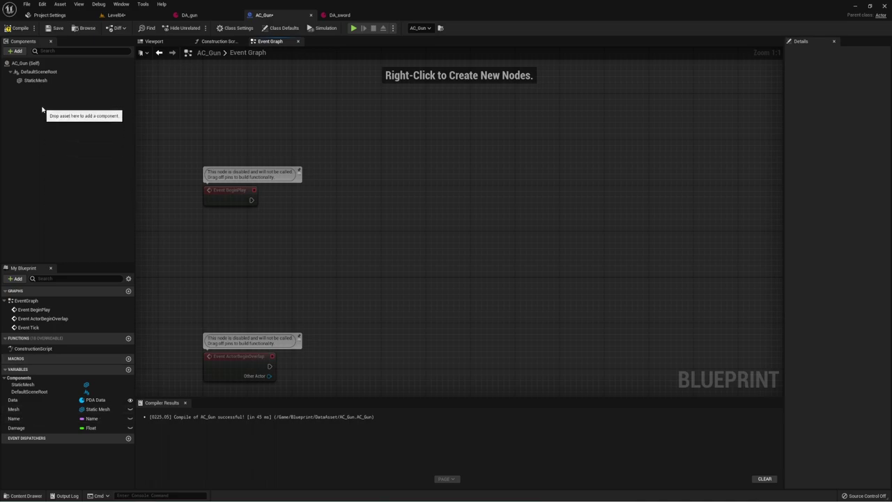
left_click_drag(34, 80, 338, 175, "alt")
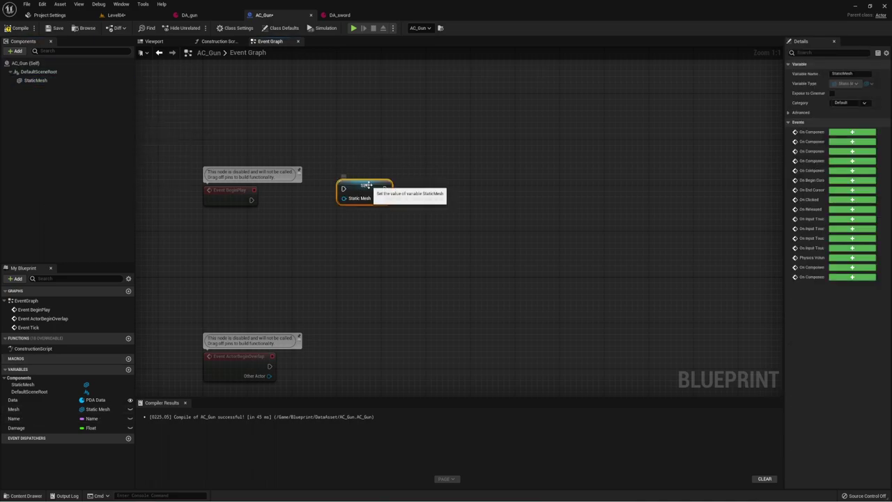
key("Delete")
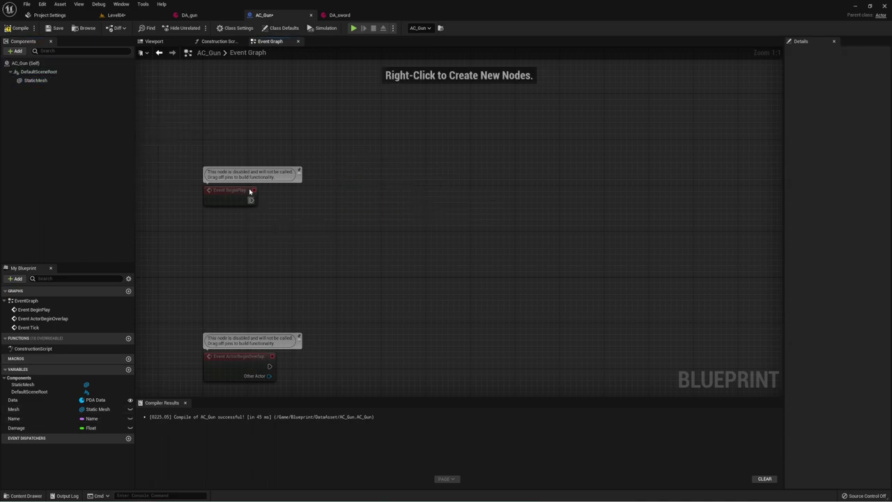
left_click_drag(48, 82, 304, 210)
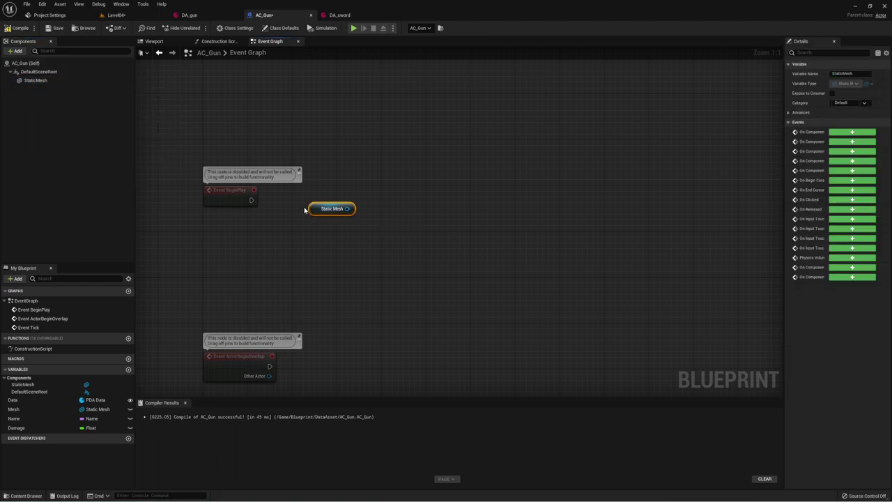
left_click(38, 80)
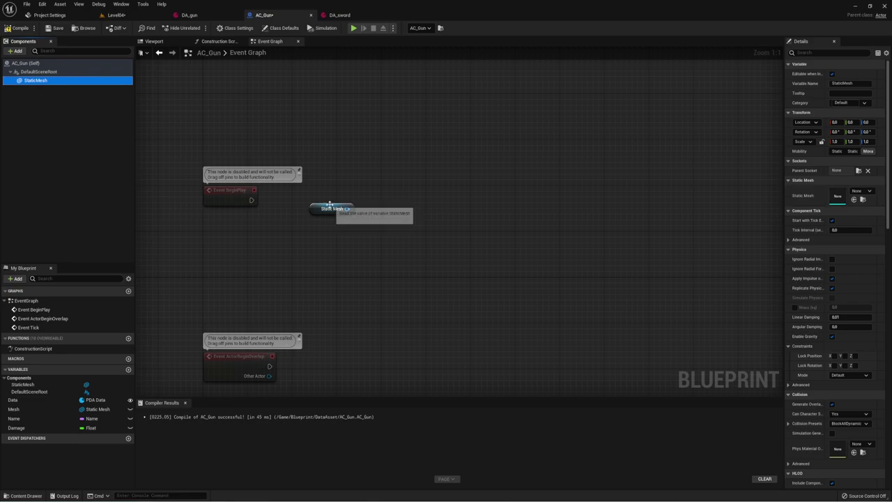
left_click_drag(347, 208, 377, 188)
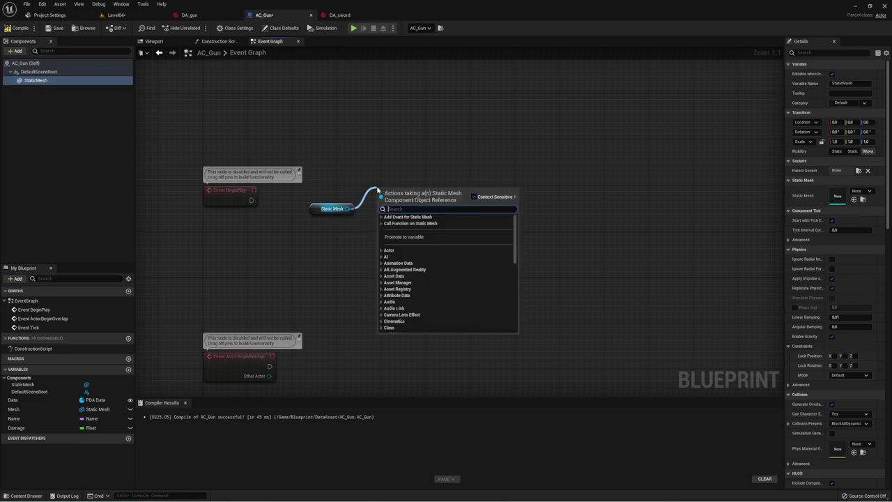
type("set st")
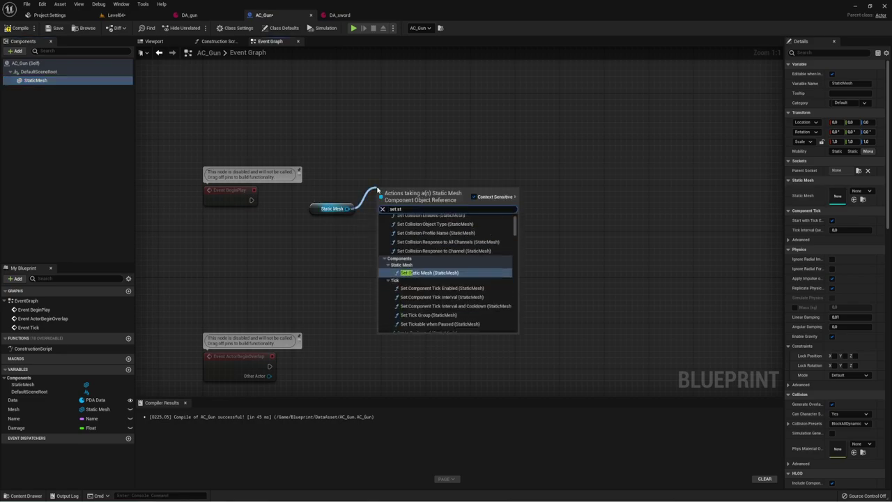
key("Return")
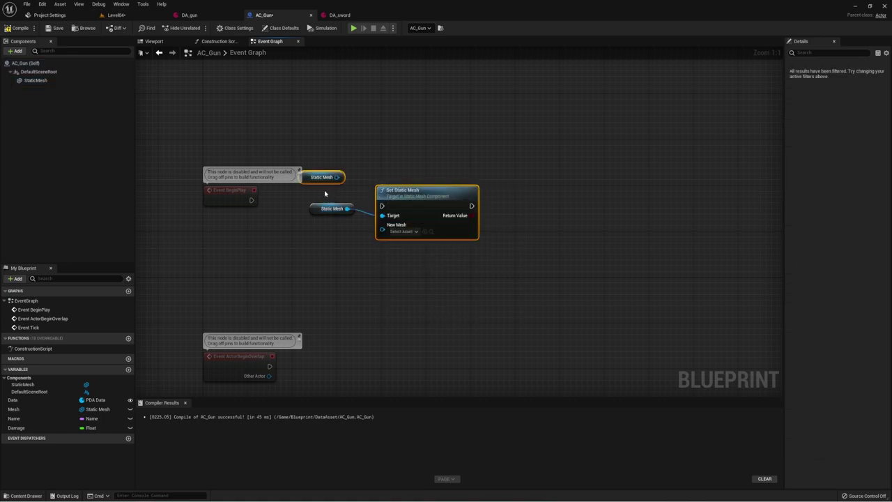
left_click(322, 177)
key("Delete")
left_click_drag(382, 205, 252, 200)
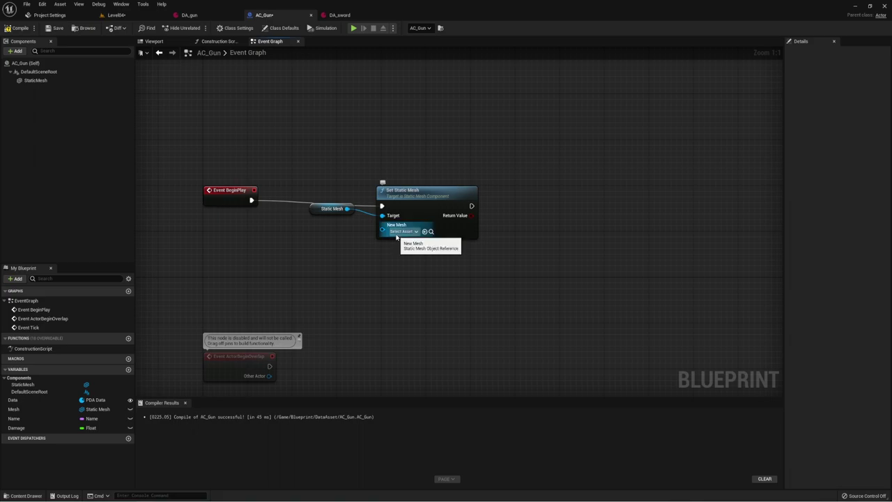
Remove a stray new variable and feed the Data asset's Mesh into Set Static Mesh.
left_click(128, 369)
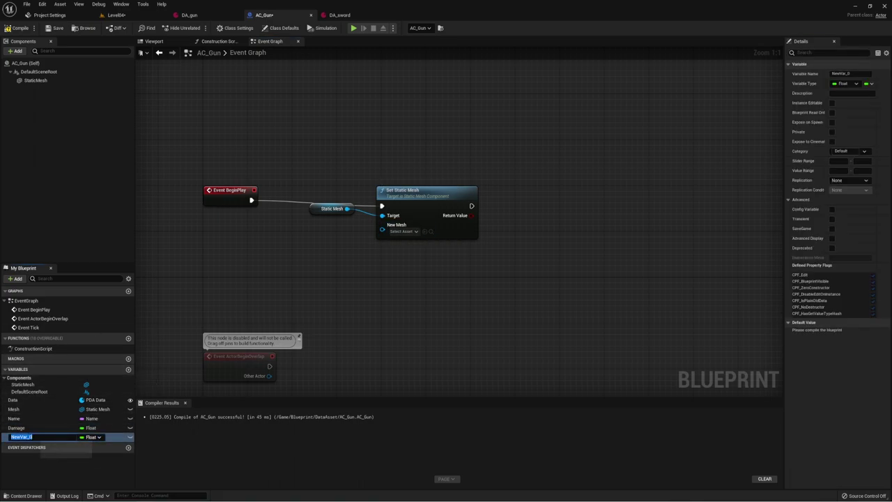
left_click(31, 437)
key("Return")
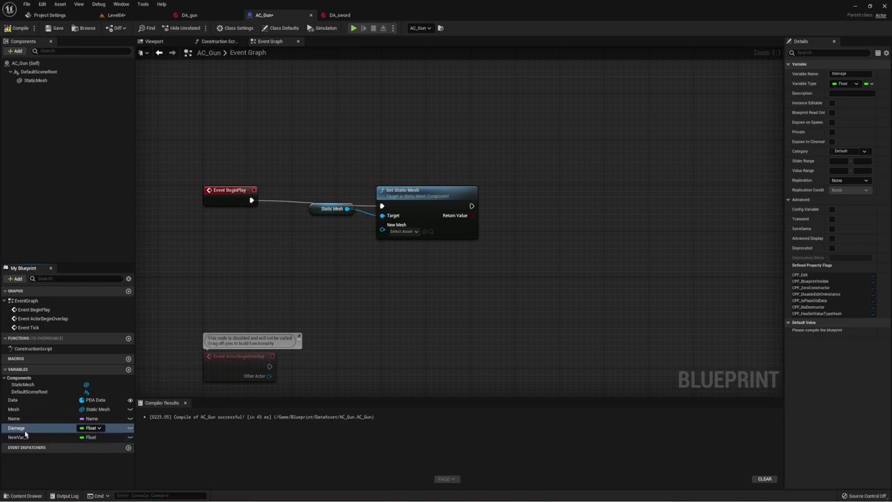
key("Delete")
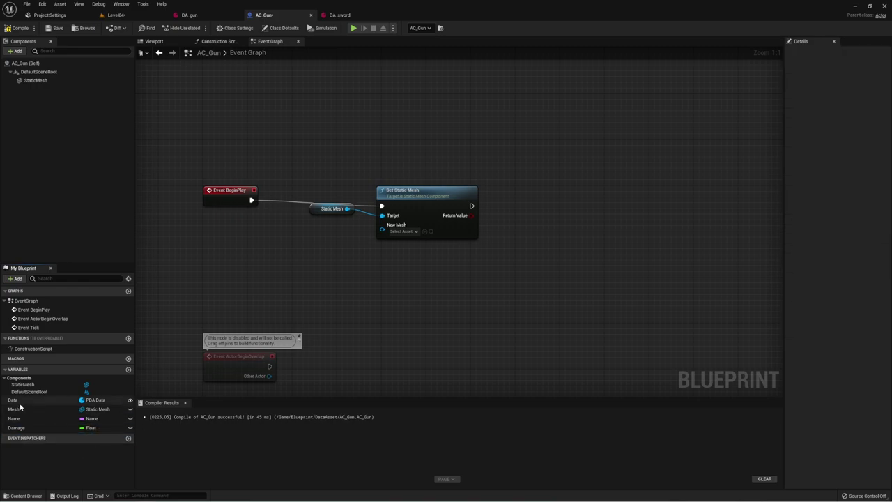
mouse_move(14, 400)
left_mouse_down()
mouse_move(254, 261)
mouse_move(317, 263)
left_mouse_up()
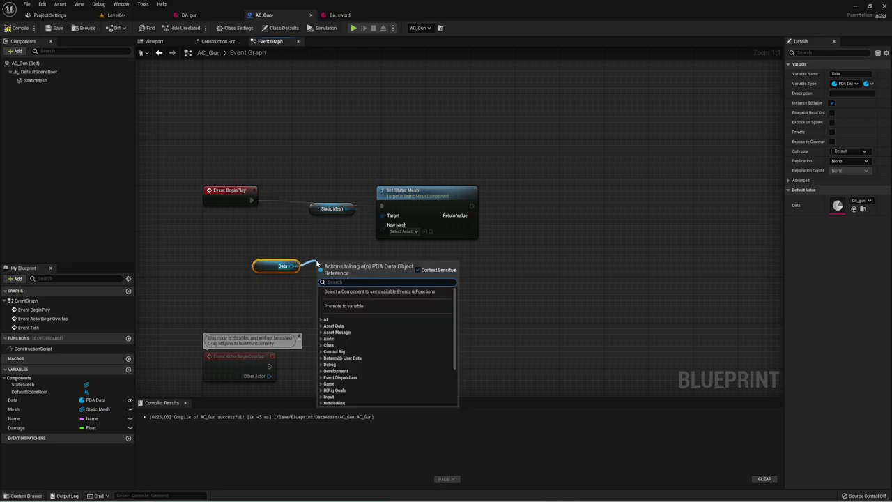
type("get")
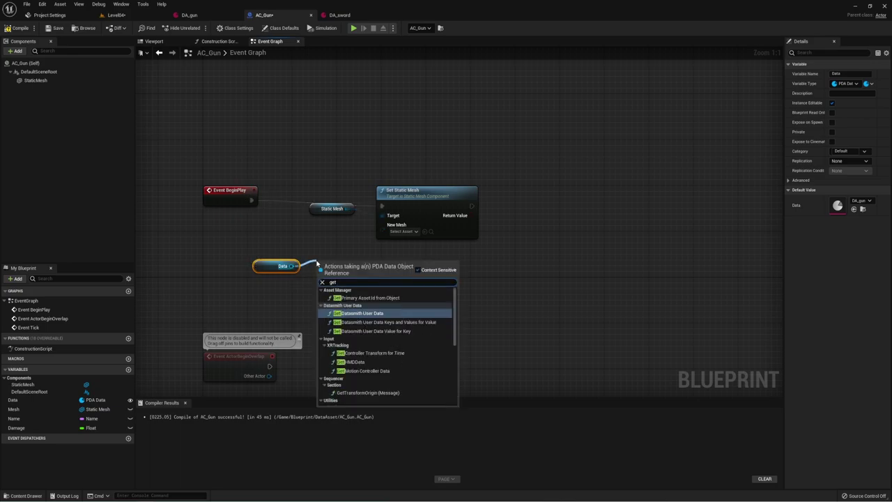
type(" mes")
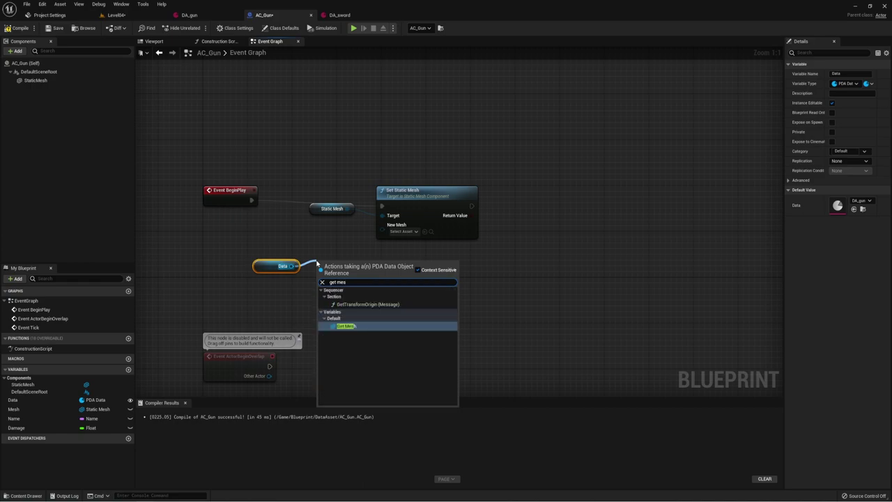
left_click(339, 326)
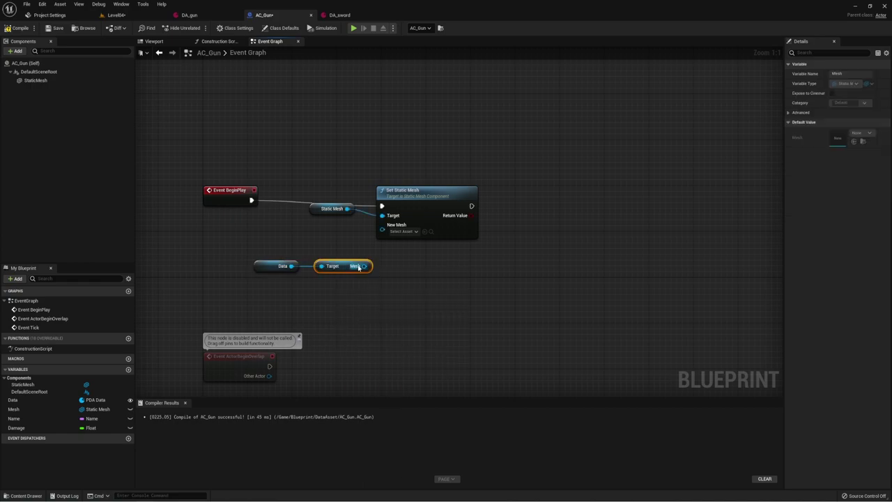
left_click_drag(363, 267, 382, 225)
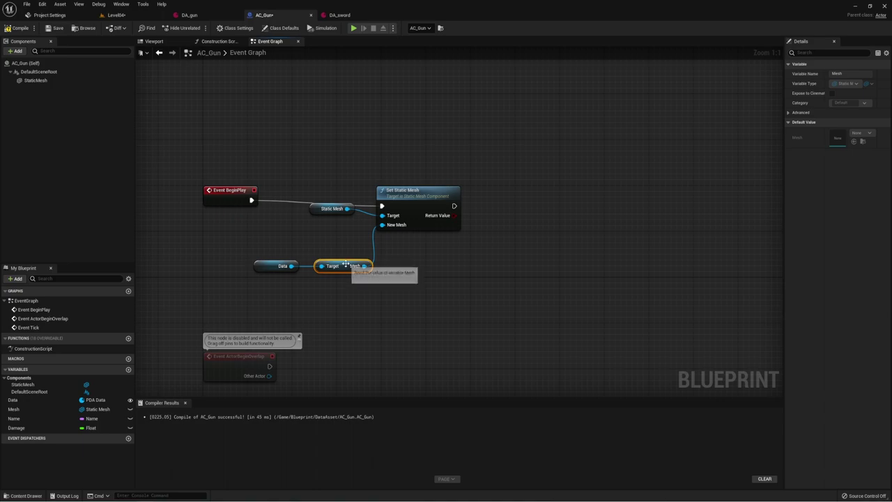
left_click_drag(345, 264, 345, 241)
Set the Name variable from the Data asset's Name value.
left_click_drag(292, 266, 374, 270)
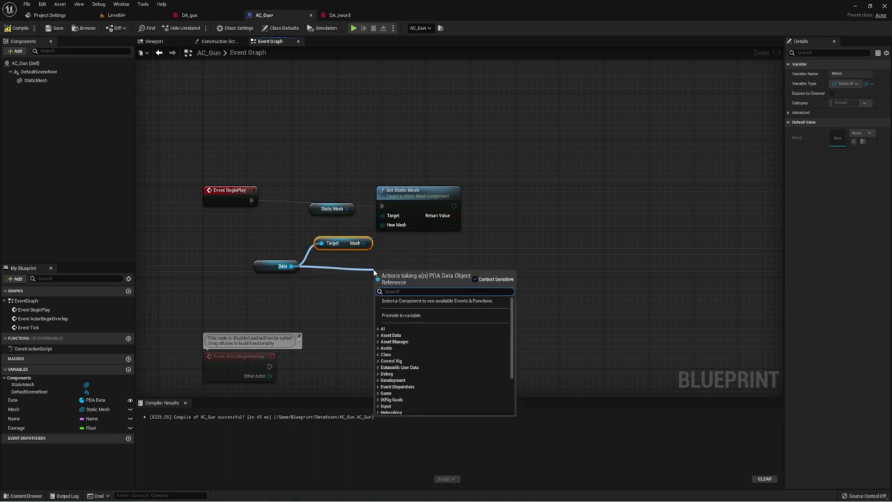
type("get name")
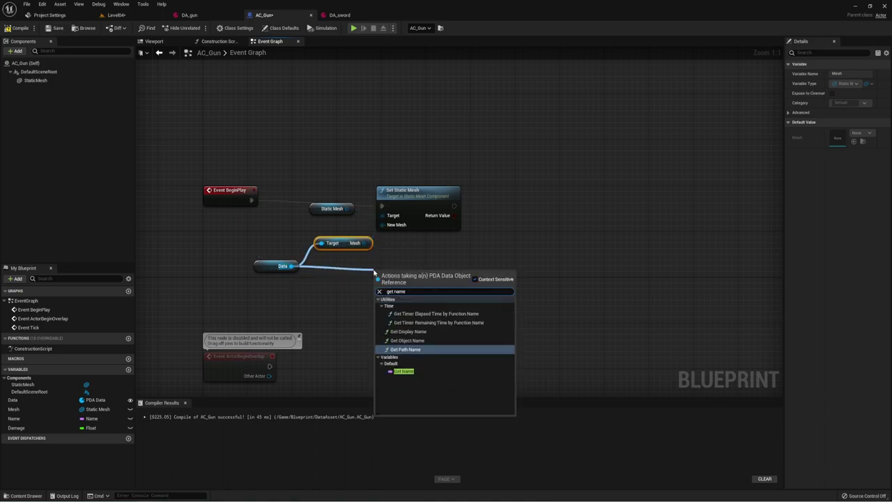
left_click(403, 371)
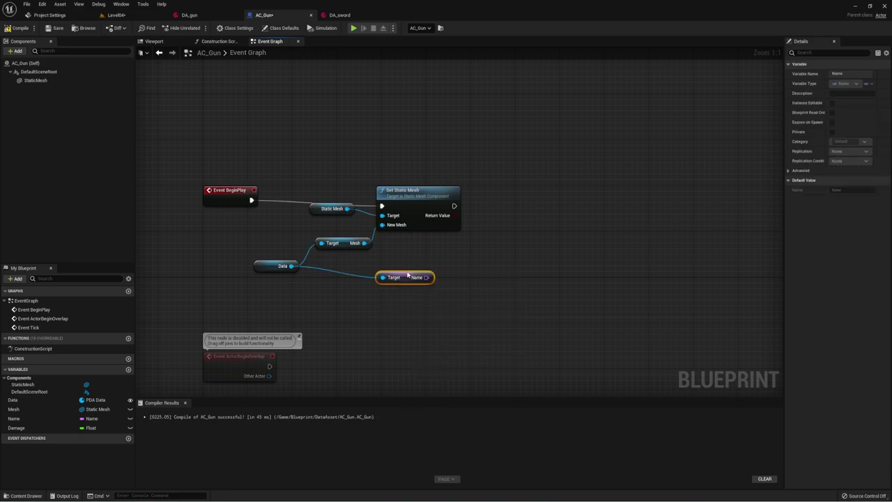
mouse_move(56, 419)
left_mouse_down()
mouse_move(428, 201)
mouse_move(477, 210)
mouse_move(517, 203)
left_mouse_up()
left_click_drag(427, 277, 494, 216)
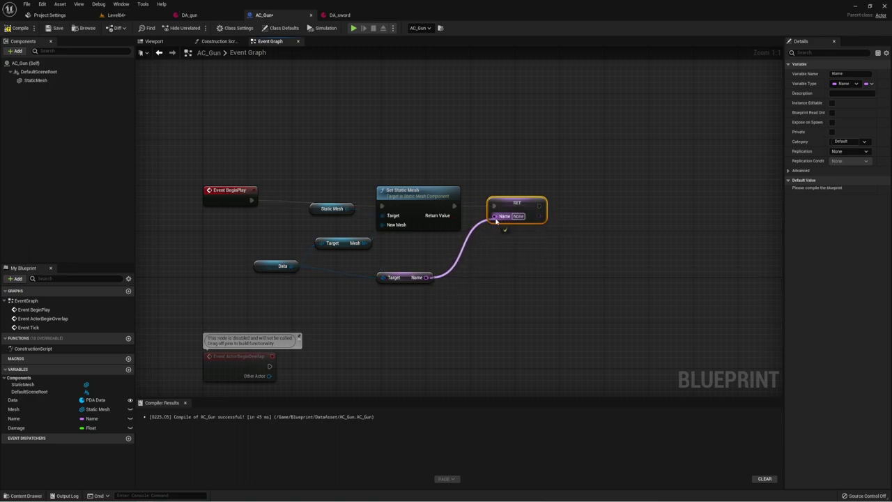
Set the Damage variable from Data's Damage, tidy the nodes, compile AC_Gun, and return to Level04.
mouse_move(44, 428)
left_mouse_down("alt")
mouse_move(553, 203)
mouse_move(524, 206)
mouse_move(561, 211)
left_mouse_up("alt")
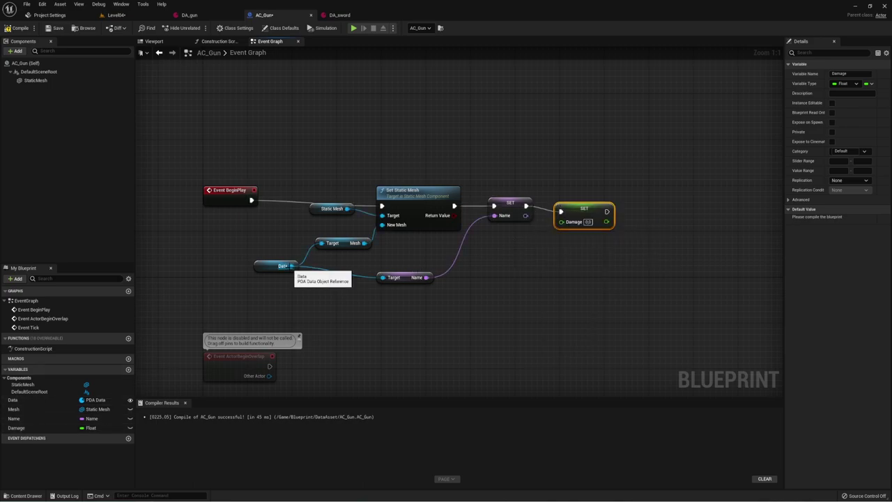
left_click_drag(291, 266, 515, 286)
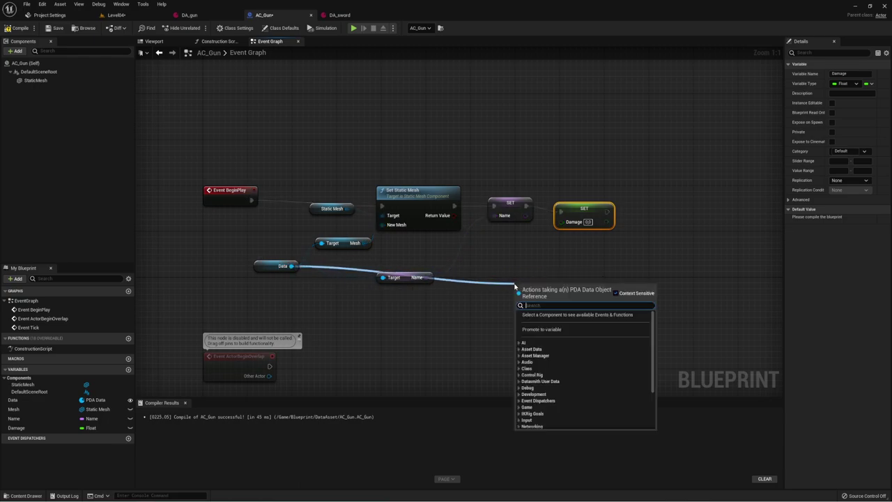
type("get")
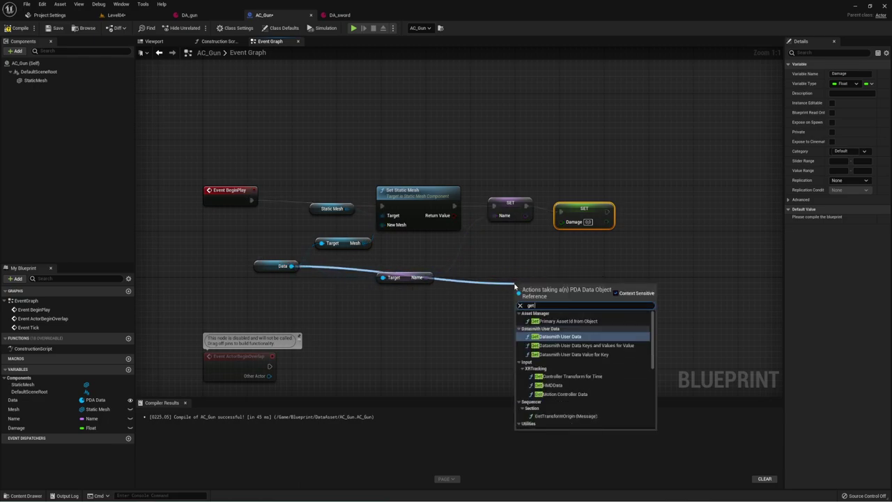
type(" da")
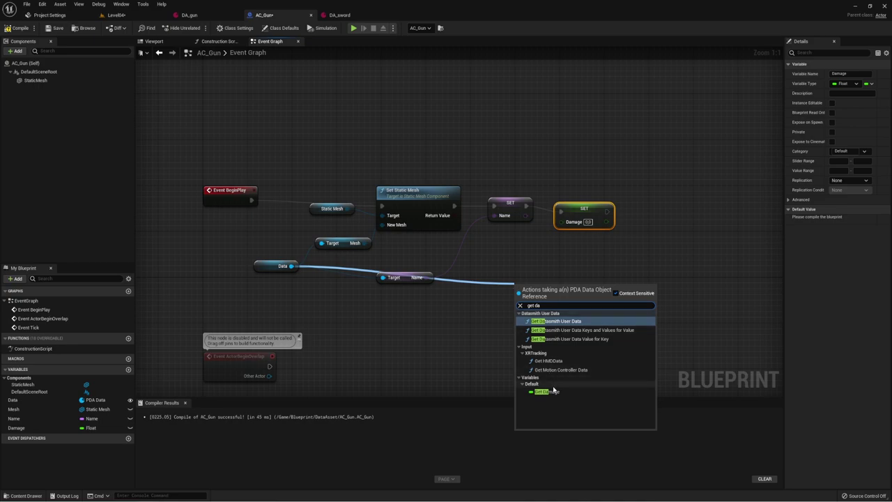
left_click(554, 391)
left_click_drag(572, 289, 564, 223)
left_click_drag(417, 275, 428, 252)
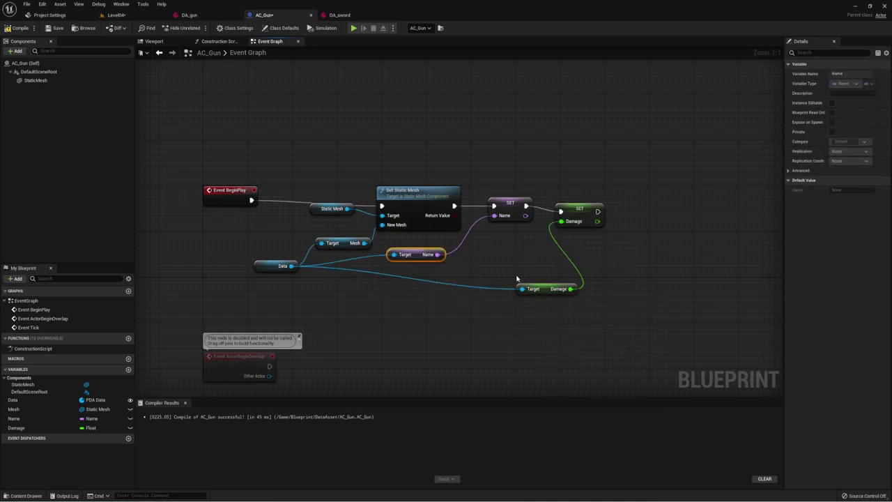
left_click_drag(543, 286, 513, 264)
left_click(220, 171)
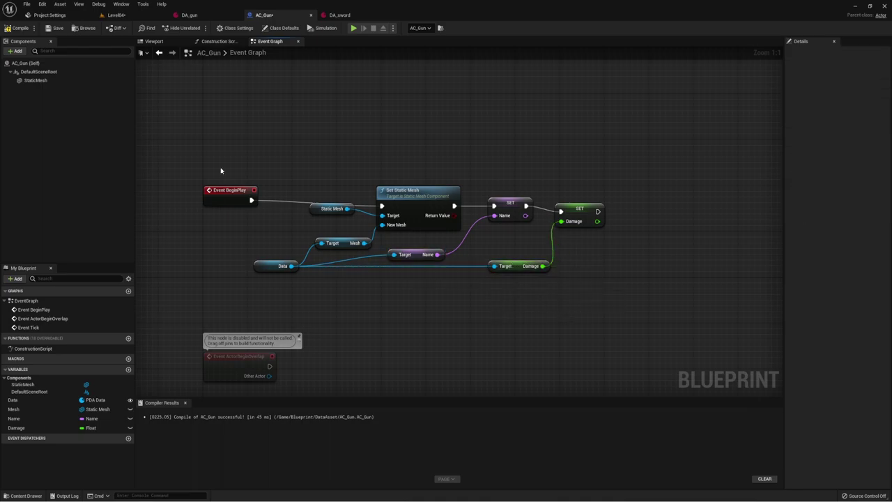
left_click(14, 28)
left_click(115, 15)
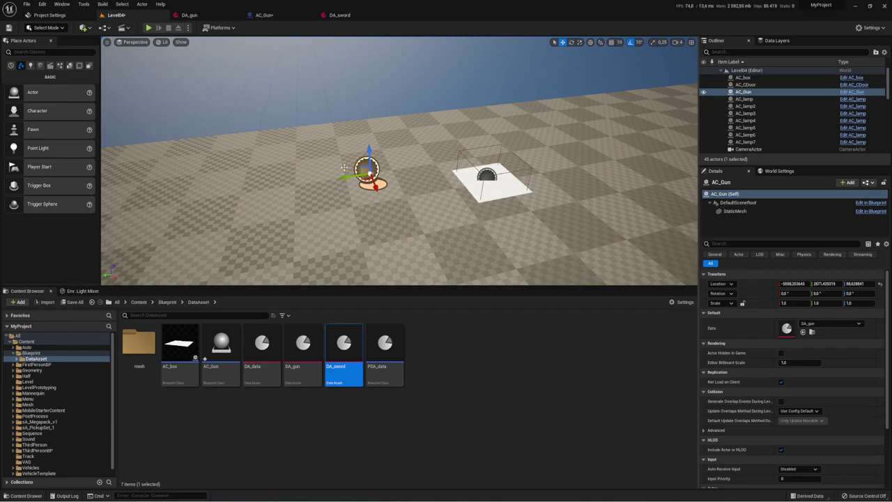
Save all unsaved assets and run a quick play-test of Level04.
left_click(91, 302)
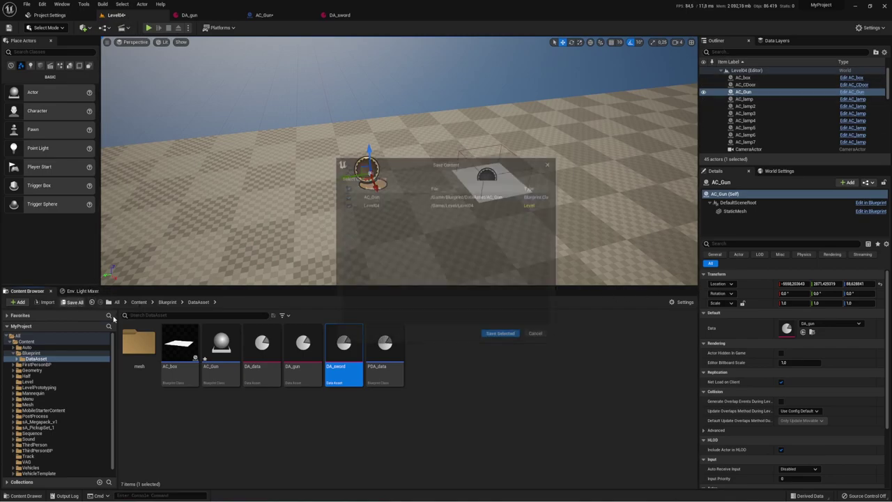
left_click(502, 334)
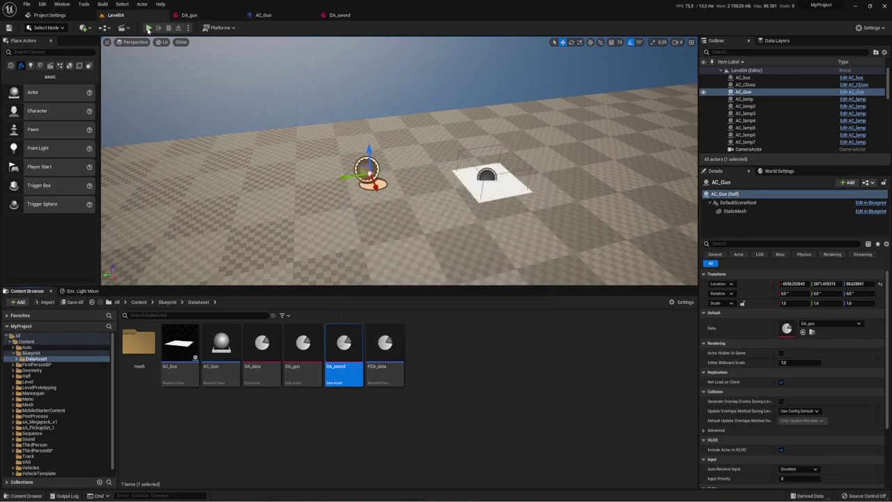
left_click(148, 29)
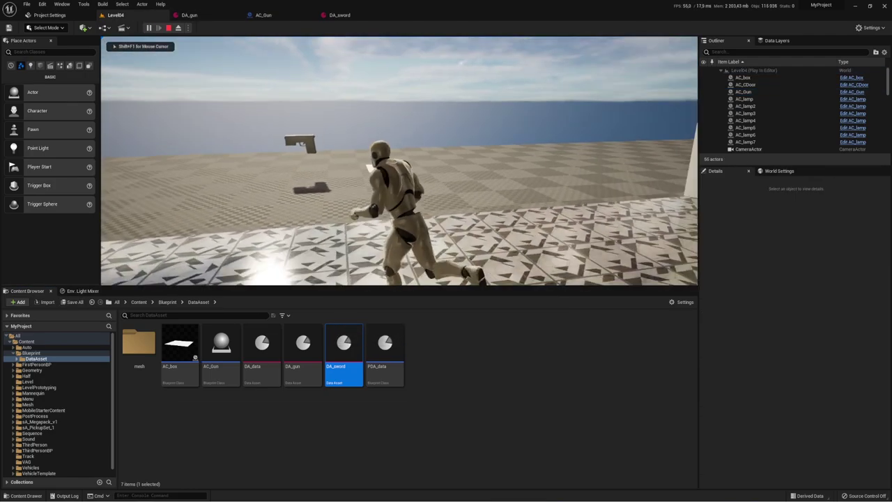
key("Escape")
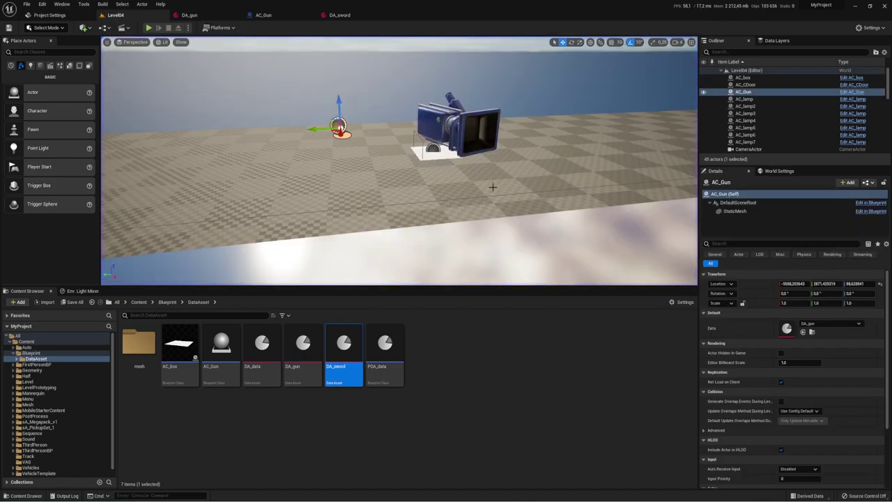
Assign DA_sword as the AC_Gun actor's Data and play-test, walking over to view the sword.
left_click(826, 324)
left_click(813, 434)
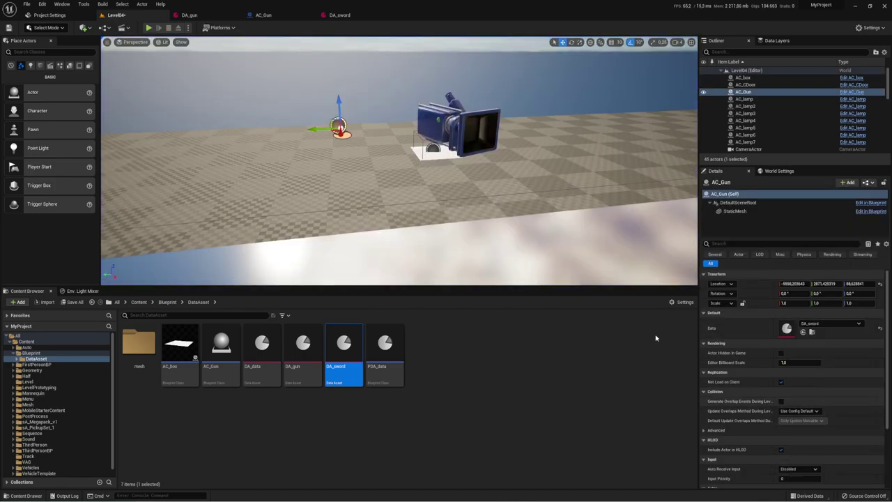
left_click(149, 28)
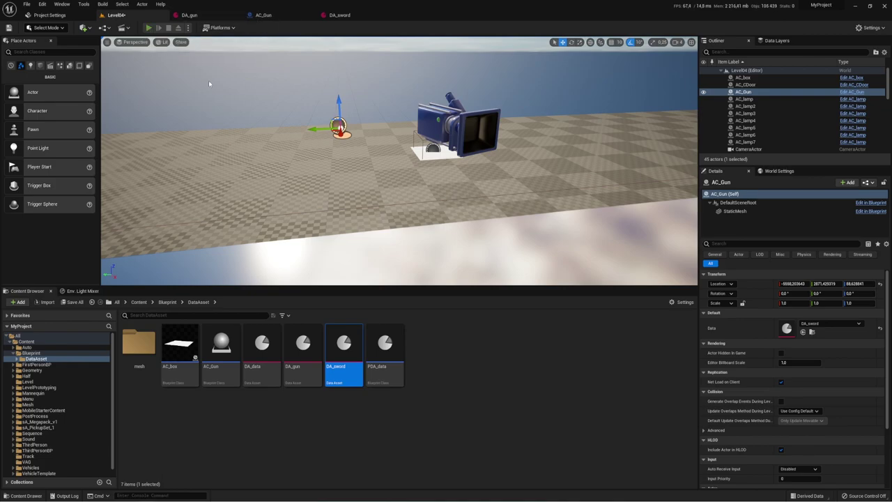
key("w")
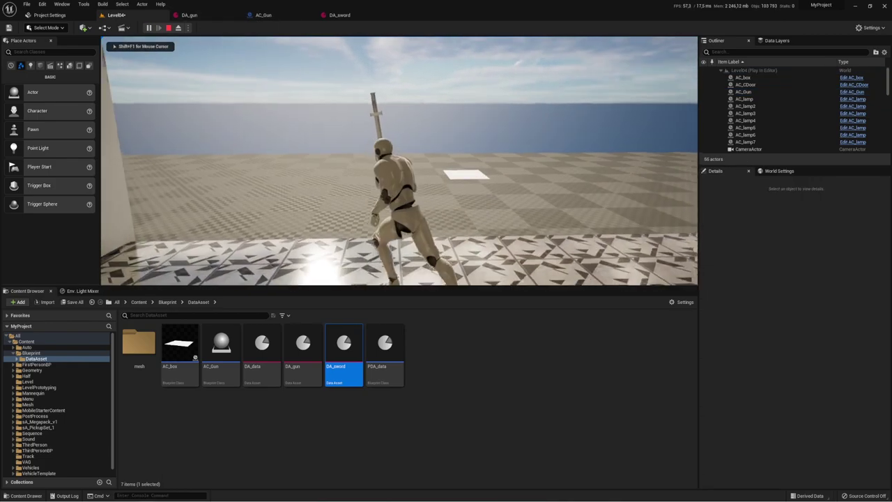
key("s")
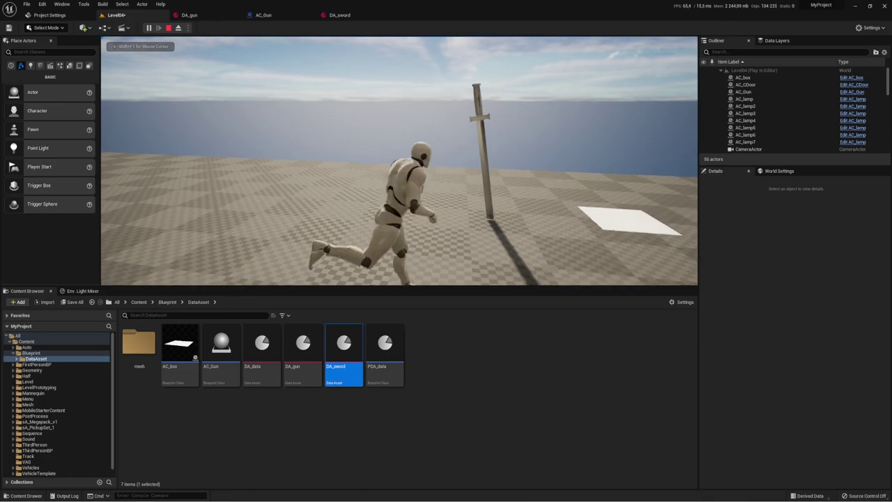
key("Escape")
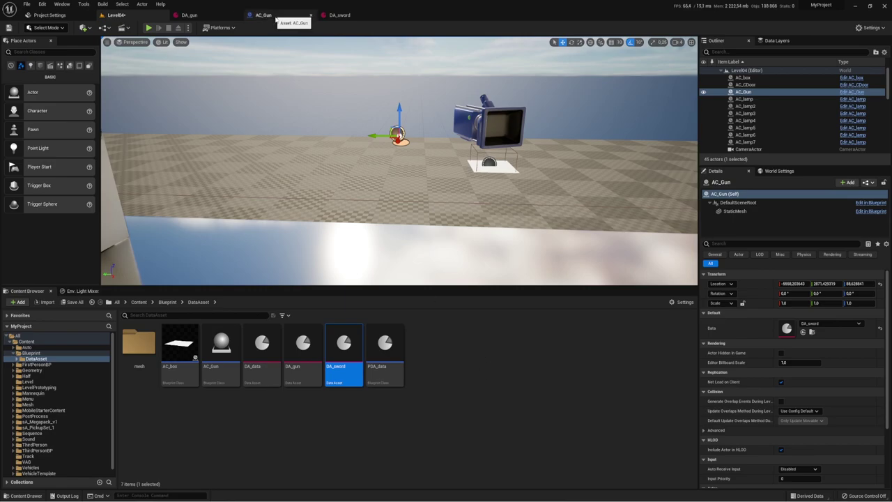
Open DA_gun to review its values, then return to the level editor.
left_click(300, 343)
double_click(300, 343)
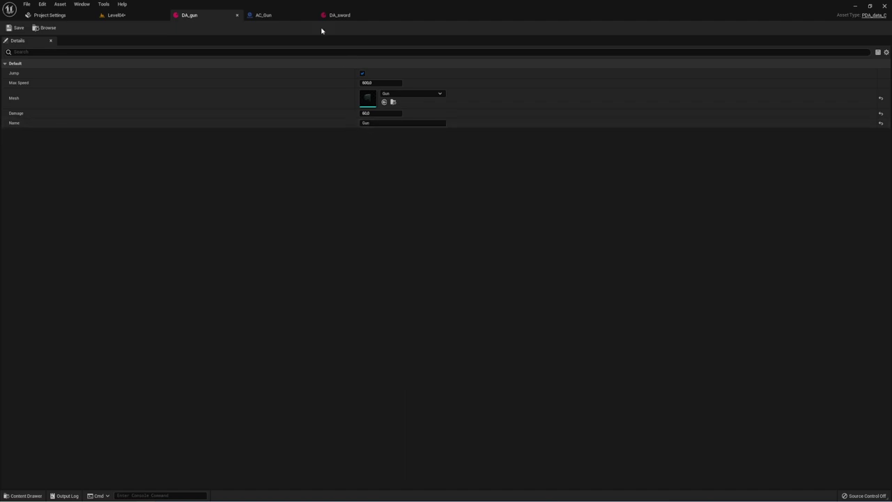
left_click(145, 17)
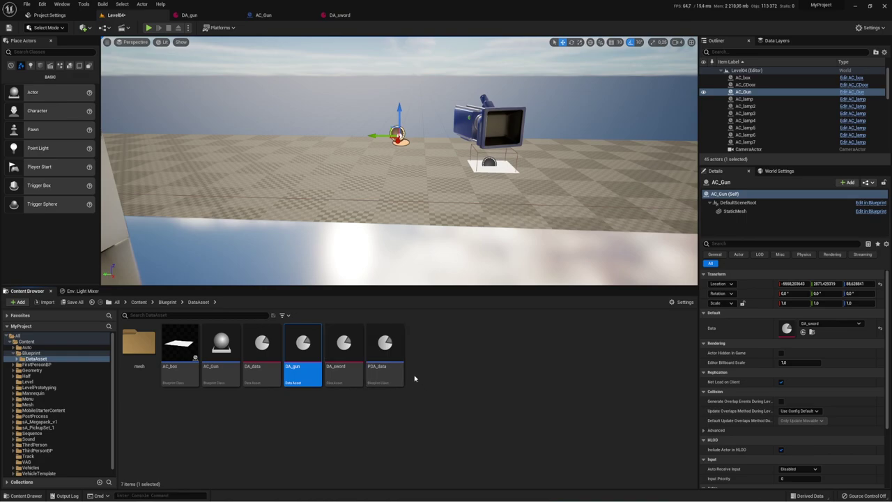
Open PDA_data and add a new variable of type Transform.
double_click(388, 346)
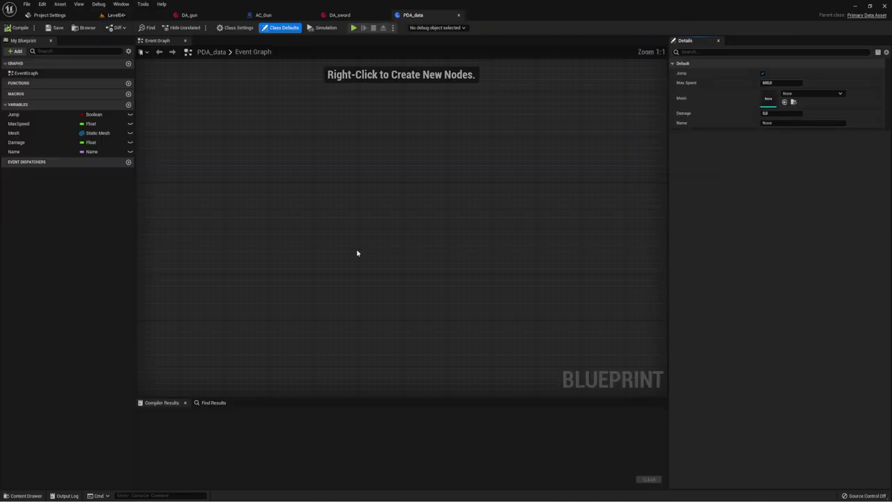
left_click(23, 152)
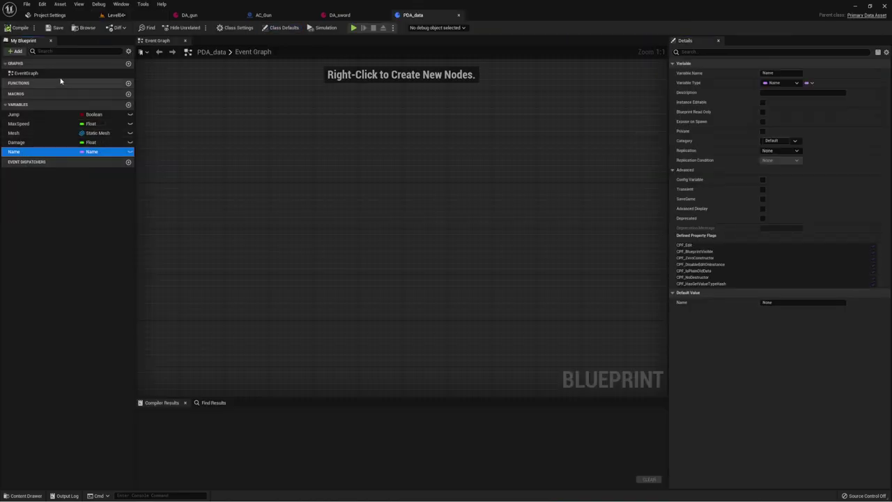
left_click(16, 52)
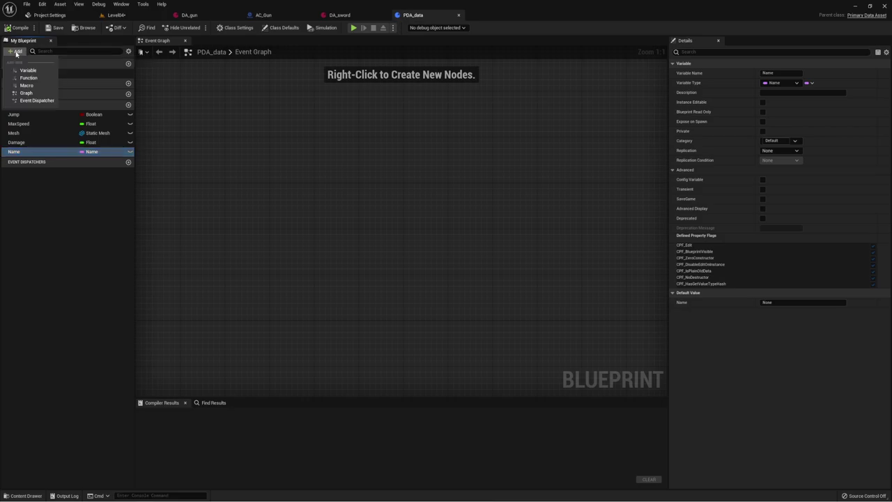
left_click(27, 70)
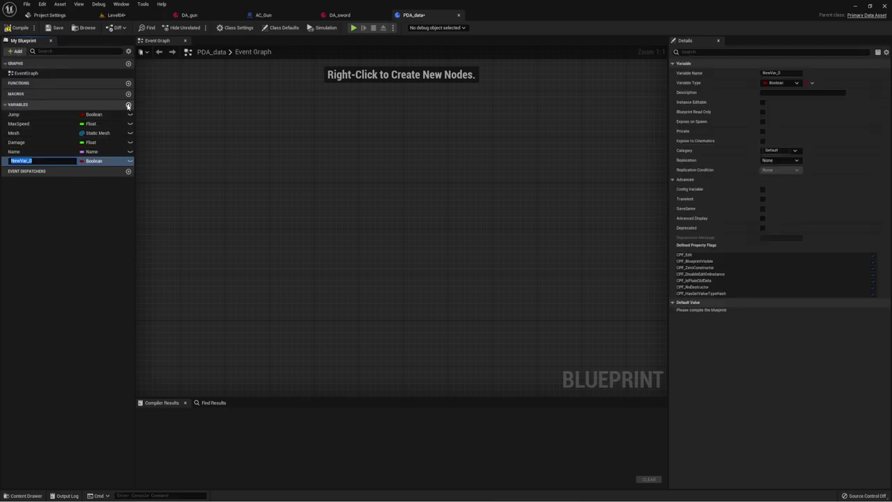
key("Return")
left_click(106, 162)
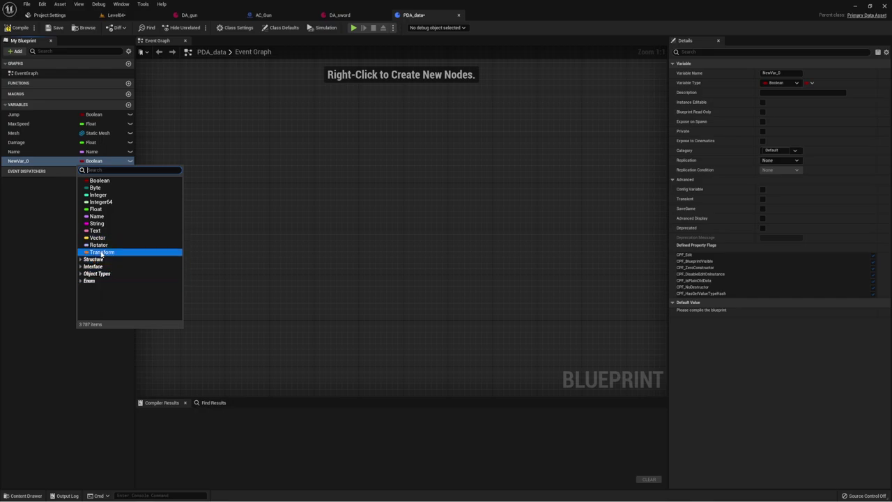
left_click(101, 252)
Rename the new Transform variable to Location and switch back to Level04.
left_click(42, 161)
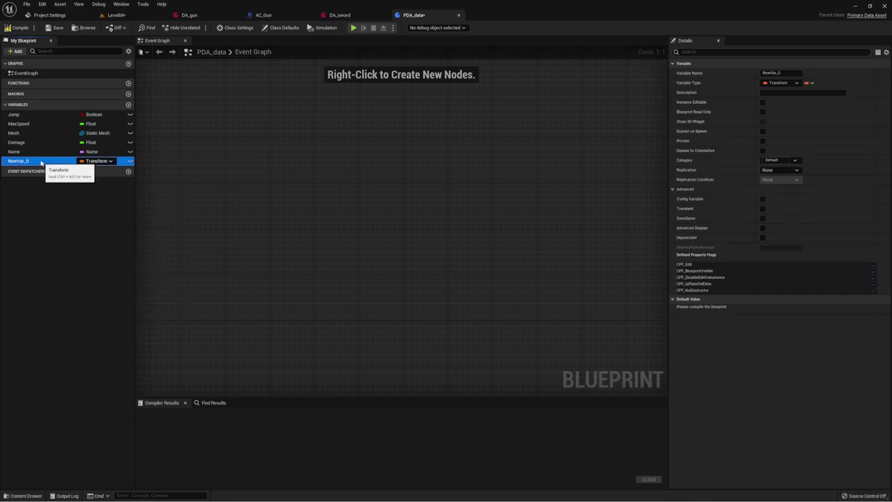
left_click(33, 163)
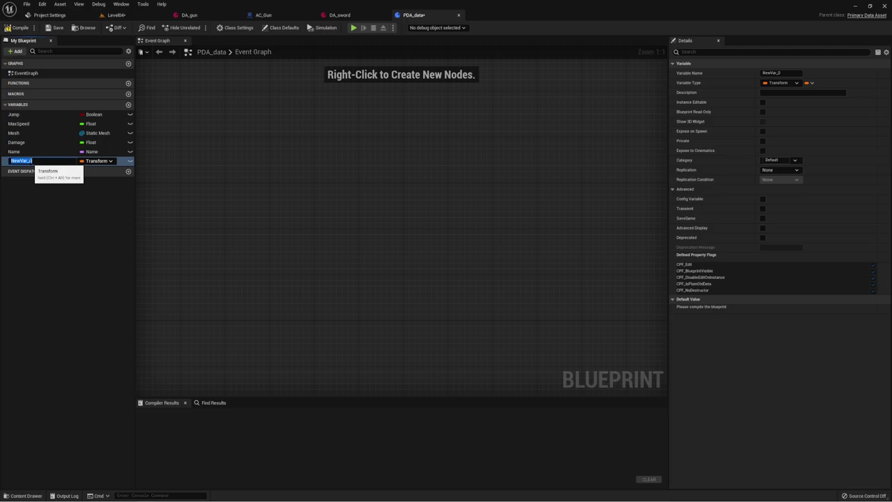
left_click(92, 228)
left_click(32, 162)
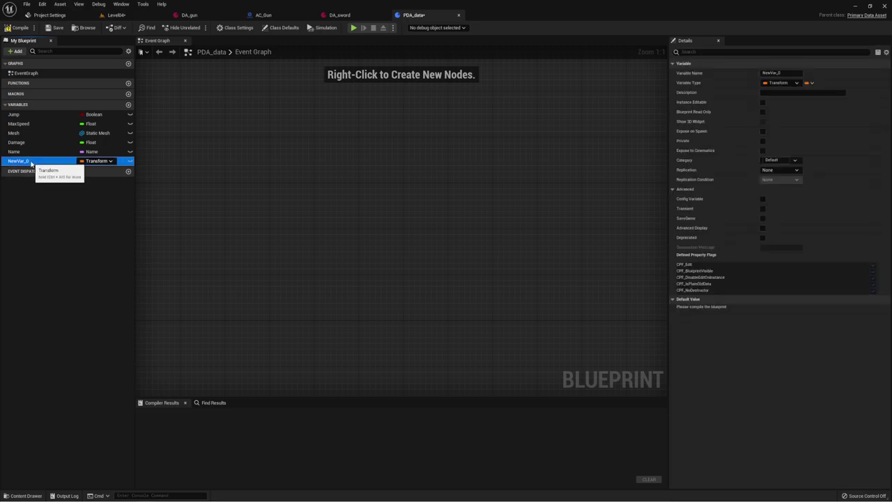
left_click(31, 164)
type("Location")
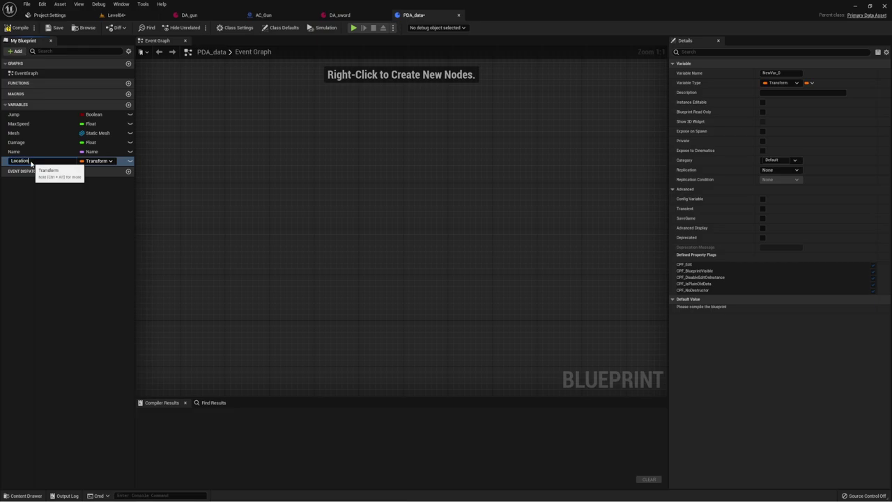
key("Return")
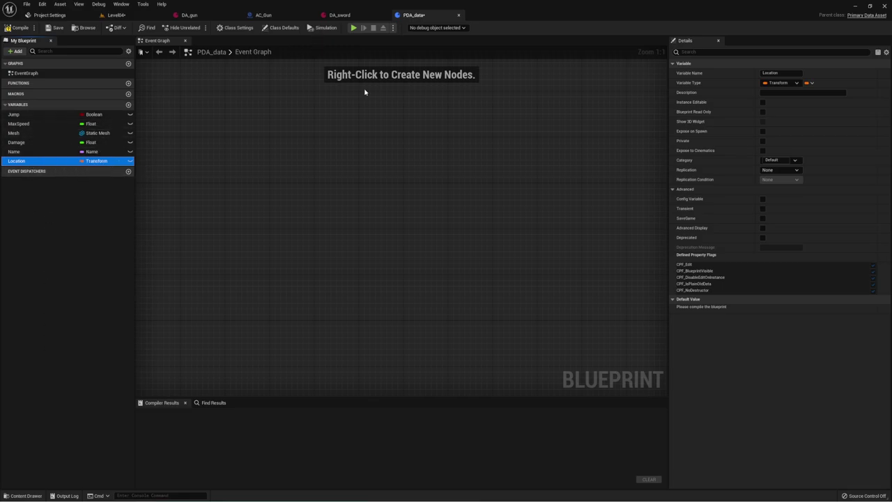
left_click(117, 12)
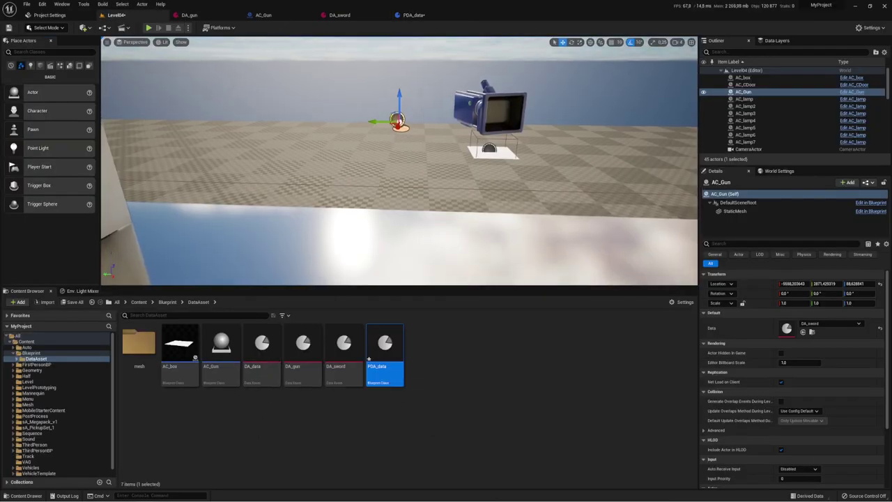
Pick DA_gun in the placed actor's Data dropdown and run a brief play-test showing the gun.
mouse_move(390, 230)
right_mouse_down()
mouse_move(335, 223)
mouse_move(333, 160)
right_mouse_up()
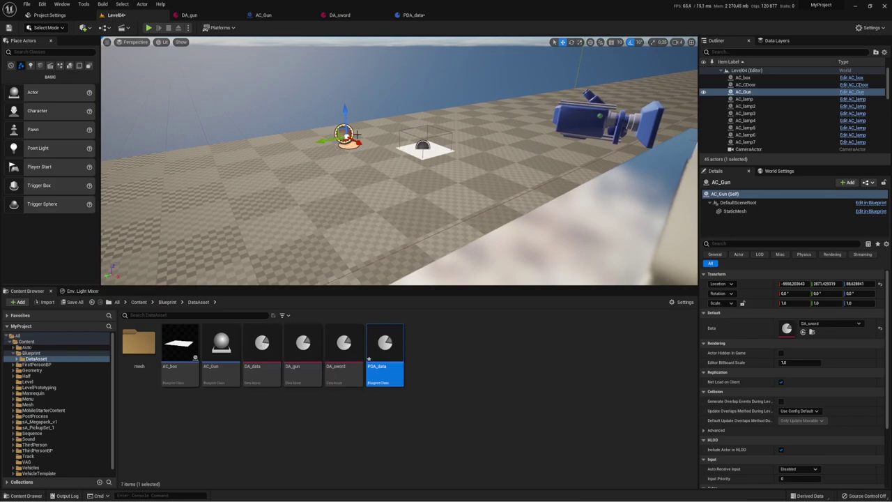
left_click(842, 325)
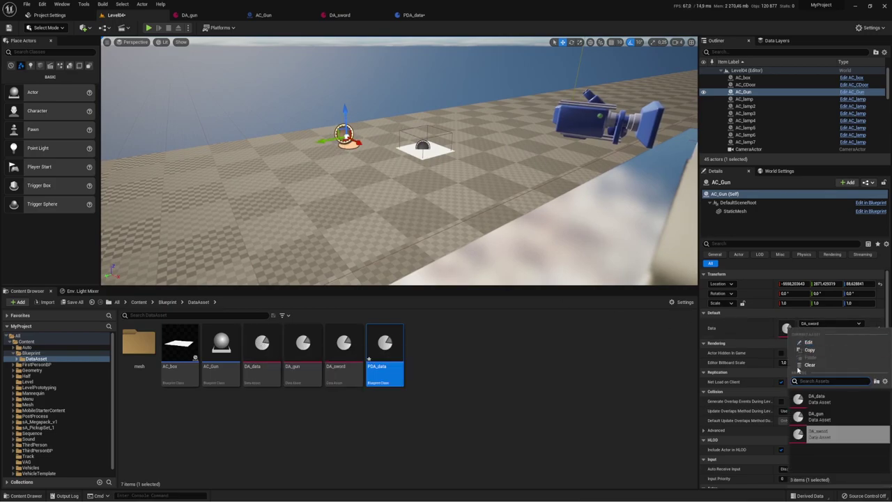
left_click(830, 417)
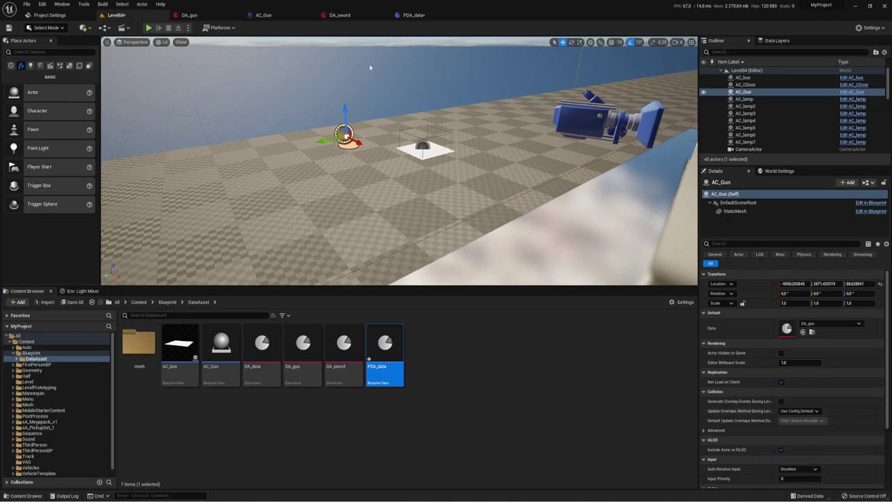
left_click(154, 28)
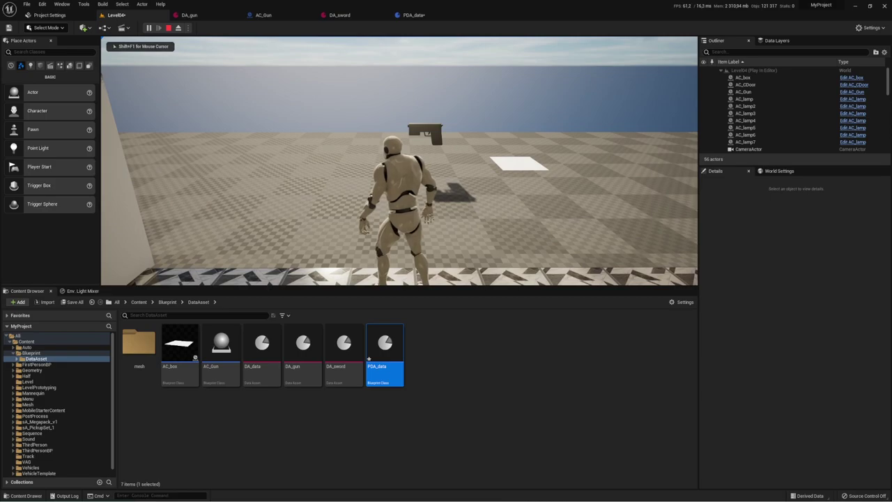
key("Escape")
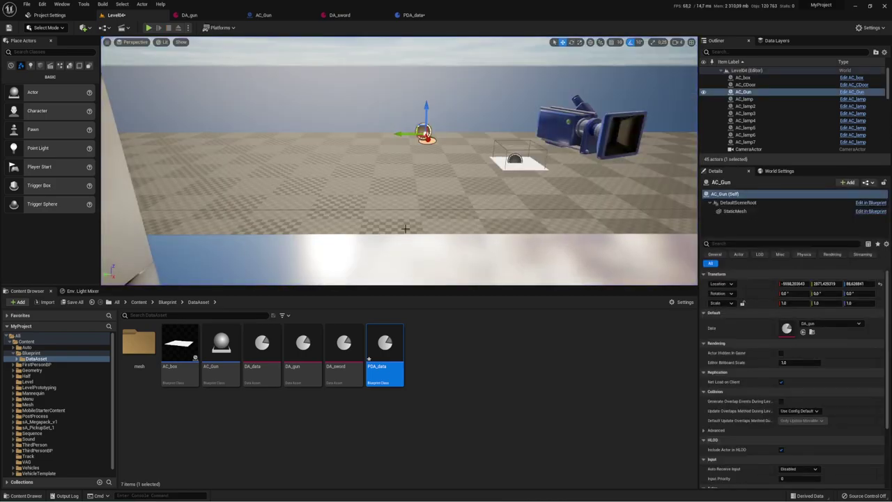